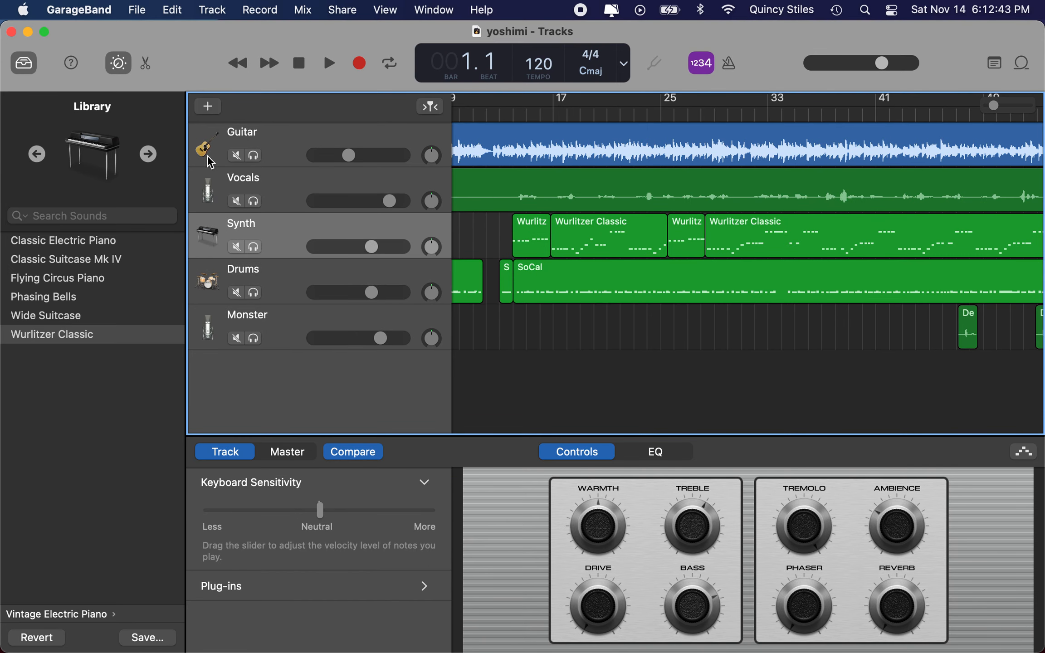
- Close the yoshimi project and create an empty project with a Software Instrument track
left_click(12, 32)
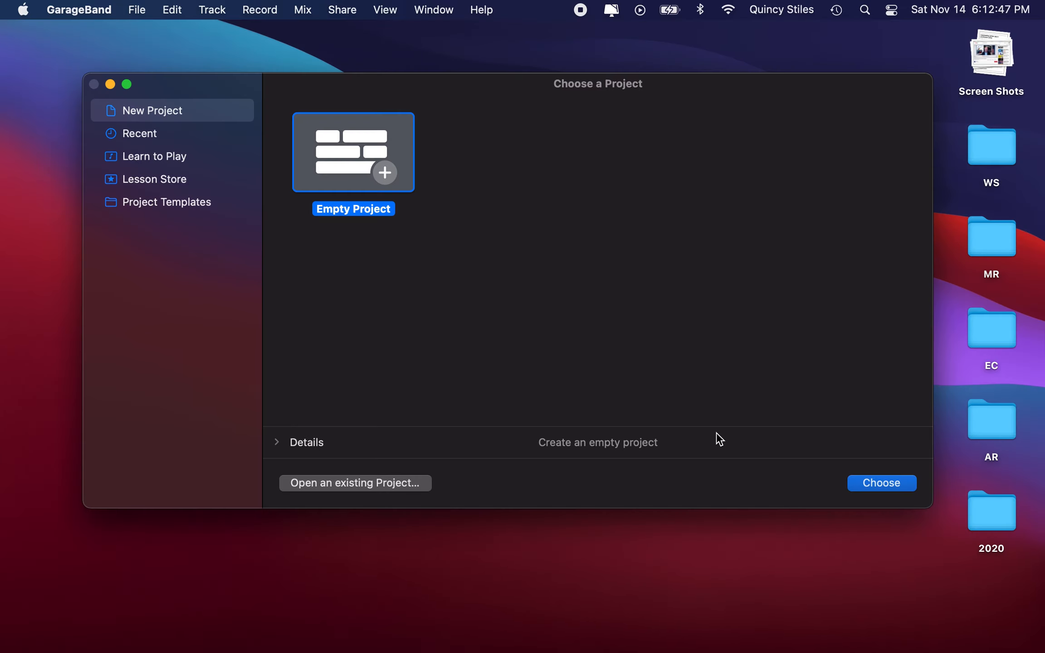
left_click(871, 479)
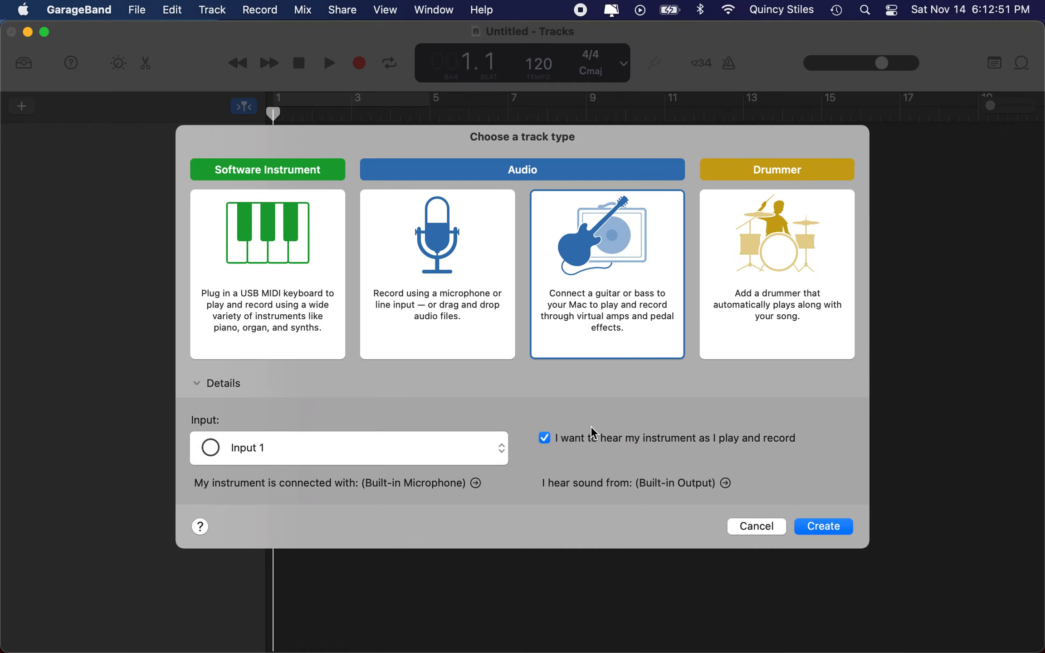
left_click(445, 309)
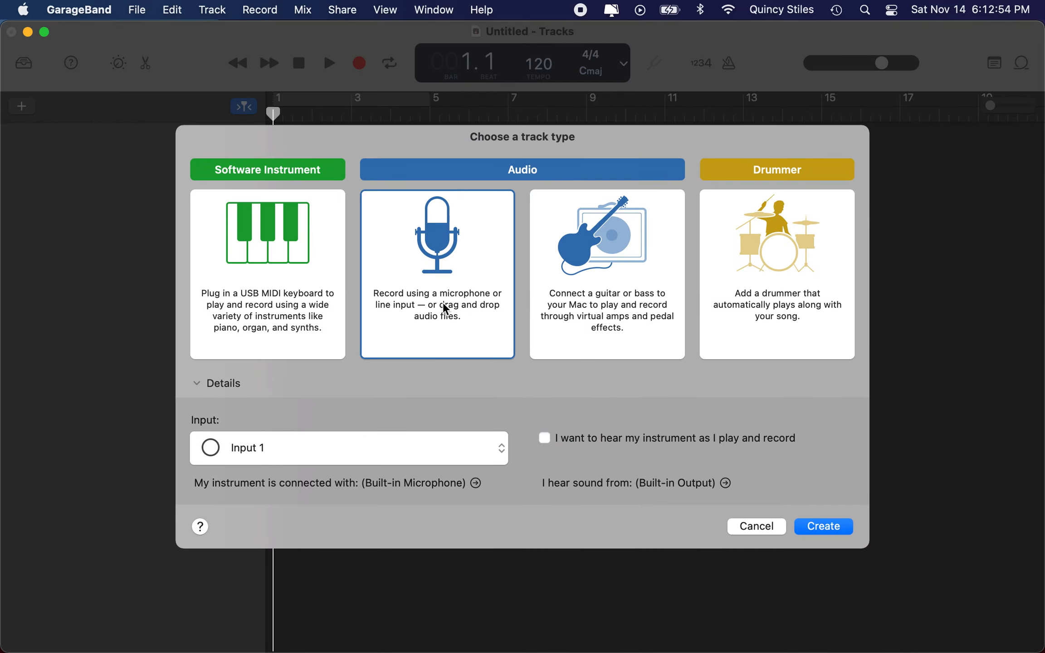
left_click(269, 312)
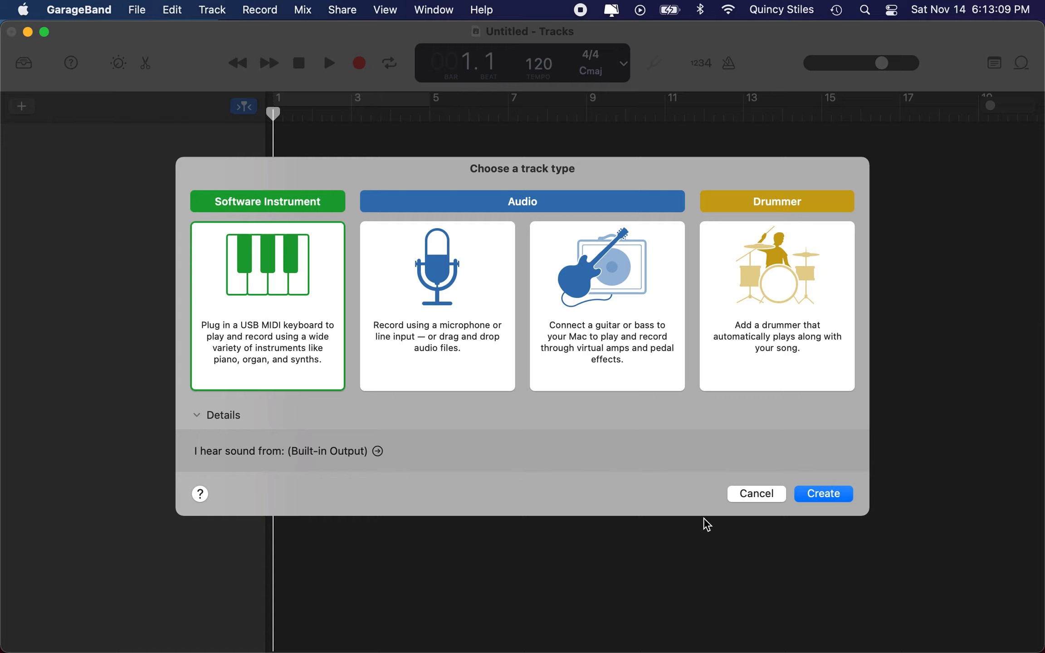
left_click(400, 318)
left_click(276, 315)
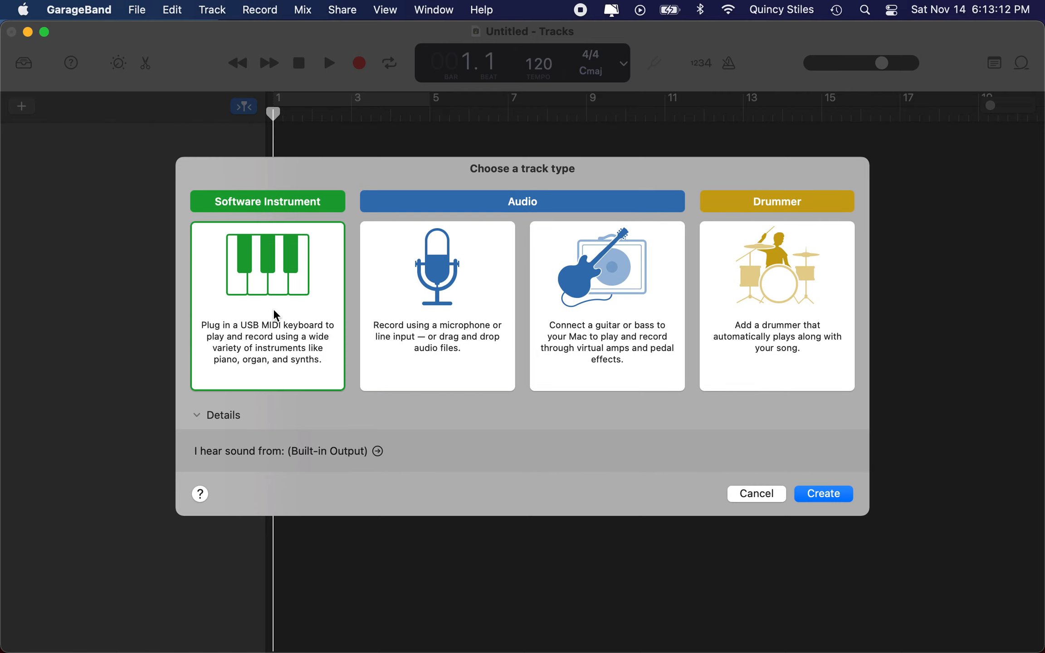
left_click(840, 499)
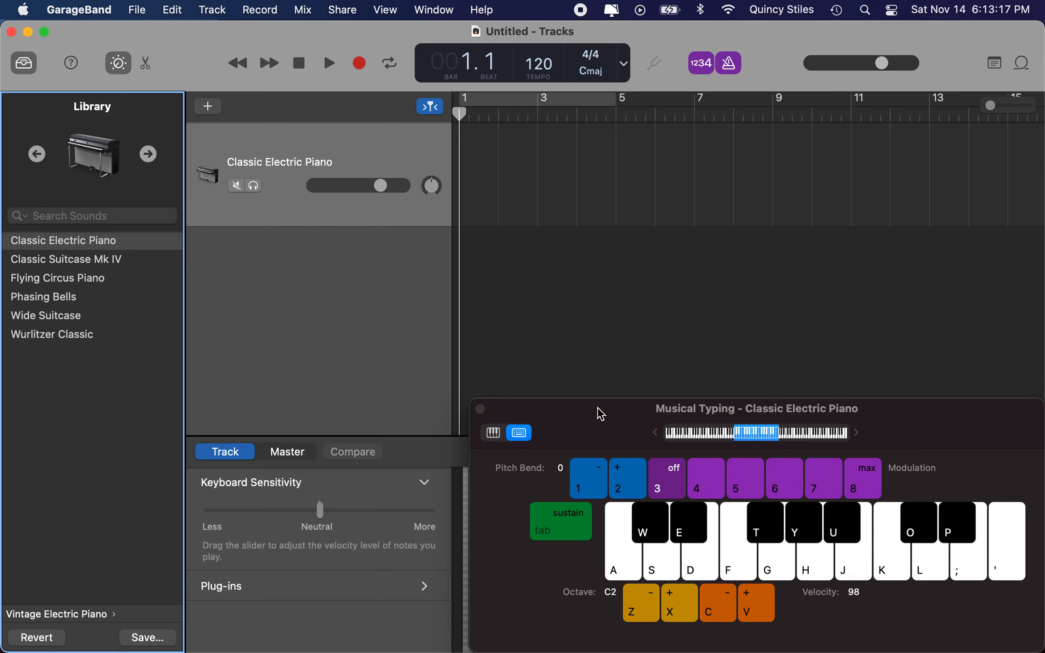
- Move the Musical Typing window up over the track area, switch it to the piano Keyboard, and return it to Musical Typing
left_click_drag(597, 412, 390, 230)
left_click(437, 10)
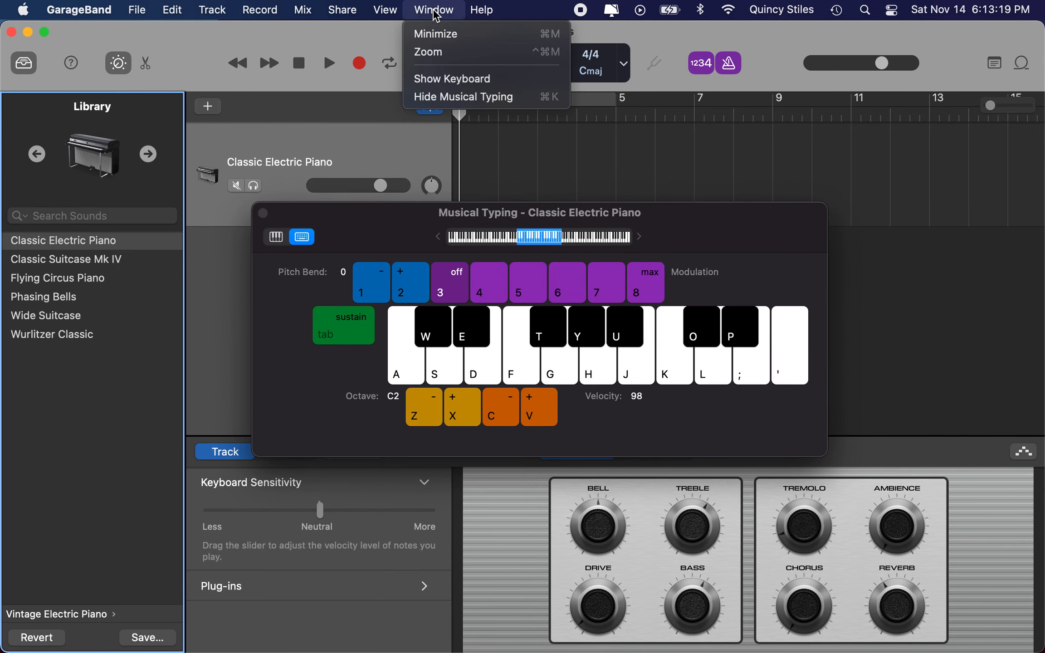
left_click(462, 81)
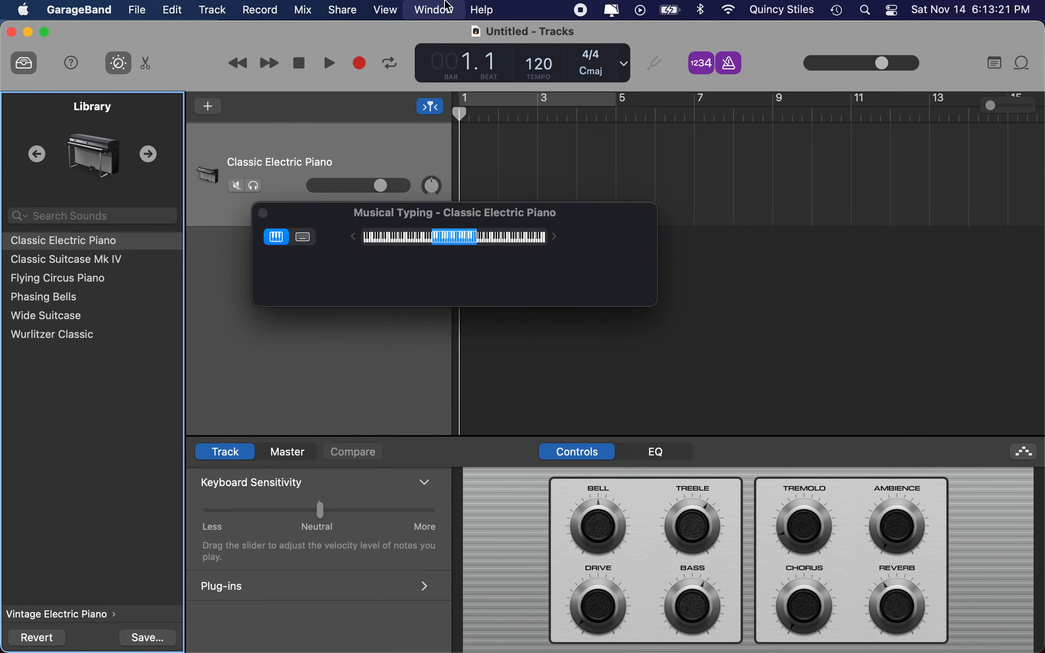
left_click(436, 10)
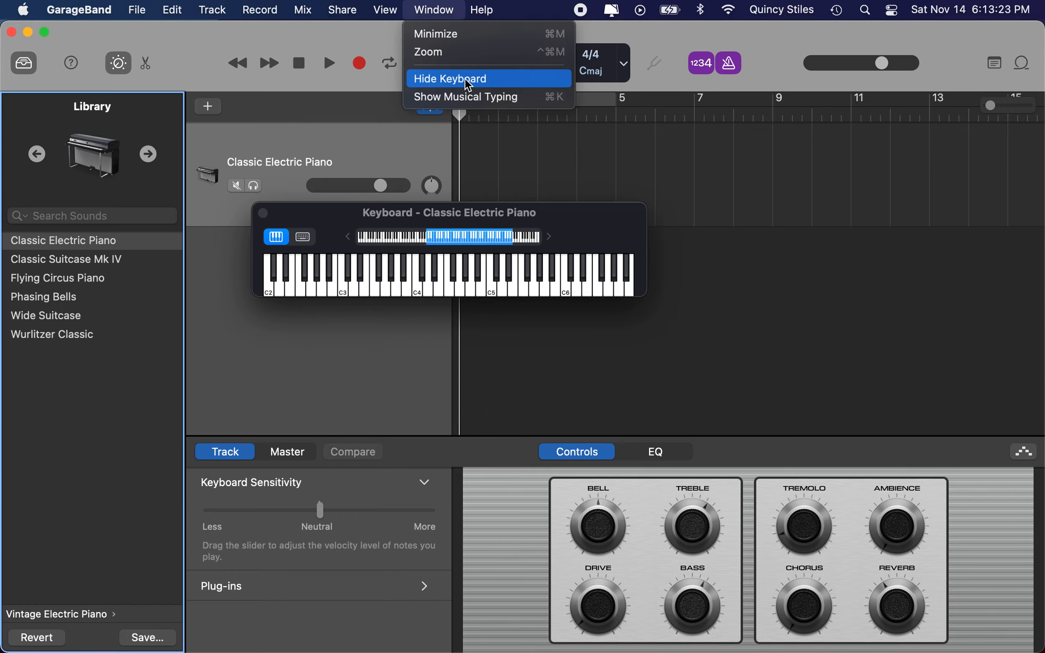
left_click(462, 98)
- Hide the Musical Typing window and show it again
left_click(436, 9)
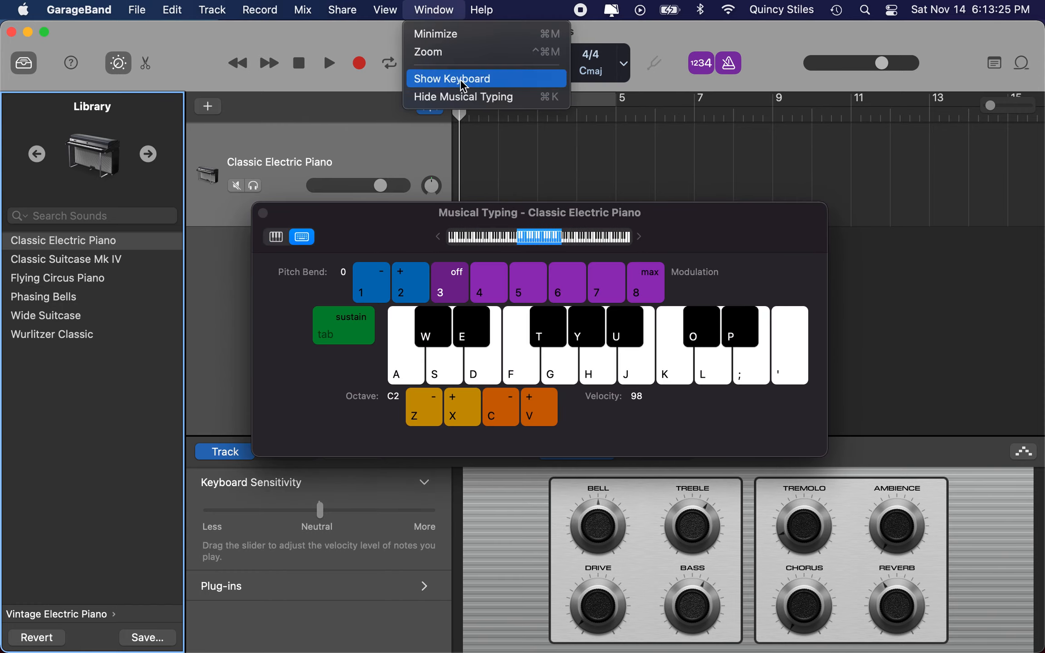
left_click(463, 97)
left_click(433, 9)
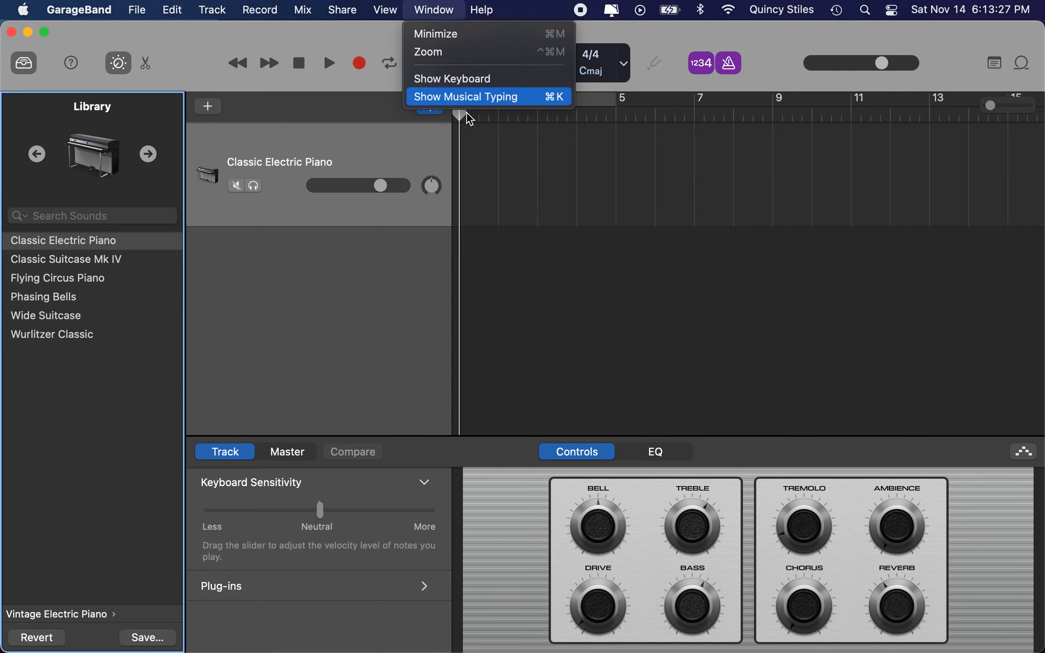
left_click(466, 97)
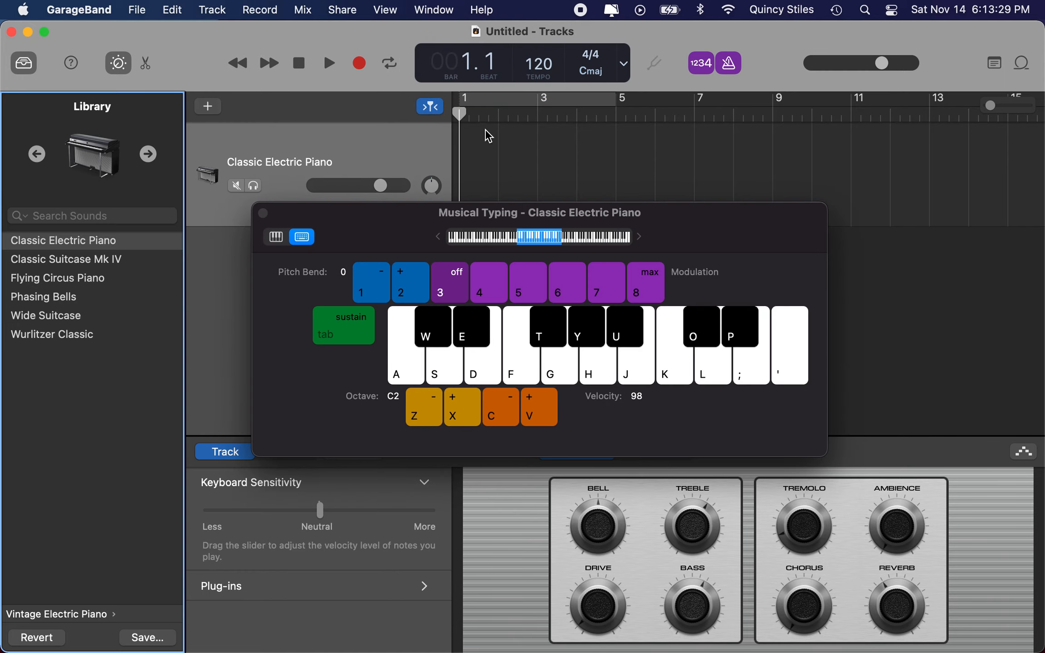
key("super+k")
key("super+k")
- Try raising and lowering the note velocity of Musical Typing
left_click(539, 408)
left_click(511, 403)
left_click(533, 403)
left_click(511, 403)
left_click(499, 405)
- Shift the Musical Typing range down and up through the octaves, ending at octave C1
left_click(433, 414)
left_click(458, 416)
left_click(431, 415)
left_click(431, 415)
left_click(432, 416)
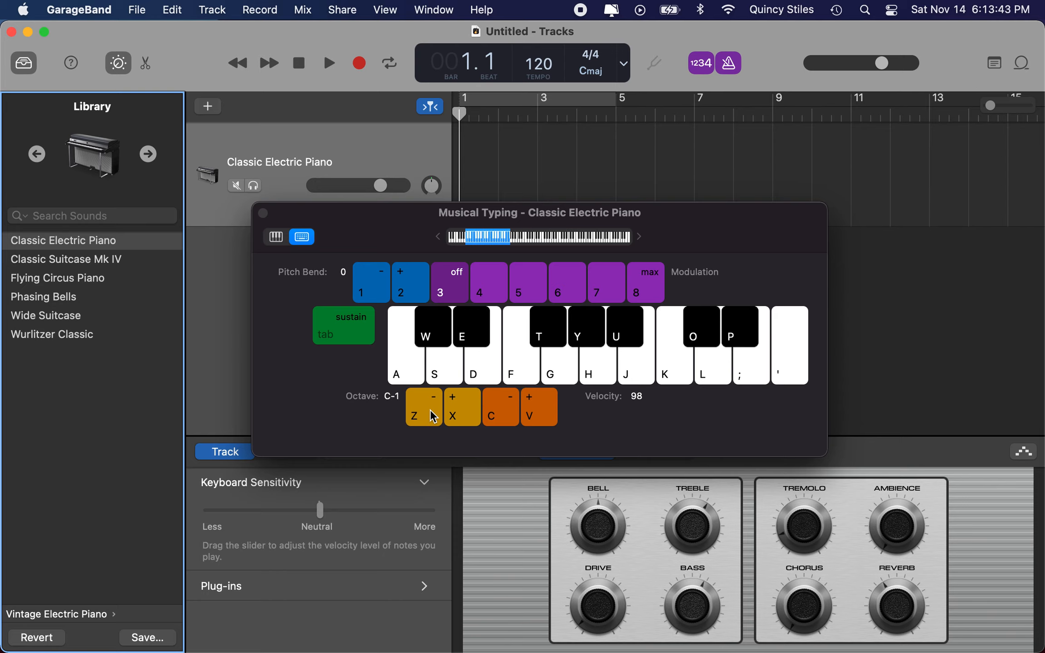
key("x")
key("x")
left_click(431, 416)
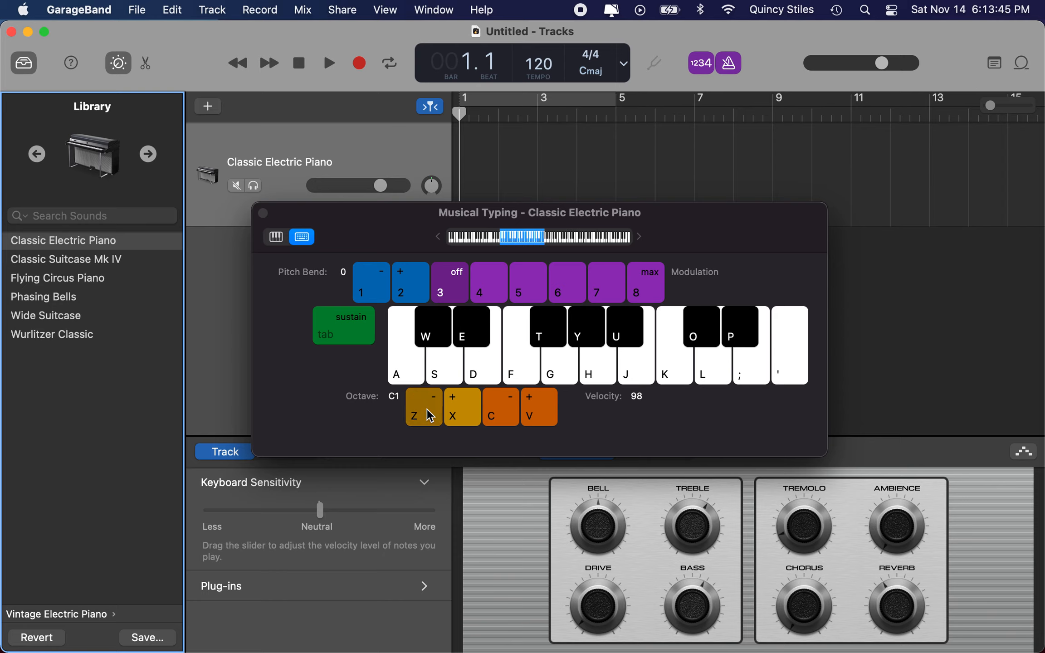
- Audition single notes on the on-screen piano keys of Musical Typing with the Classic Electric Piano sound
left_click(527, 372)
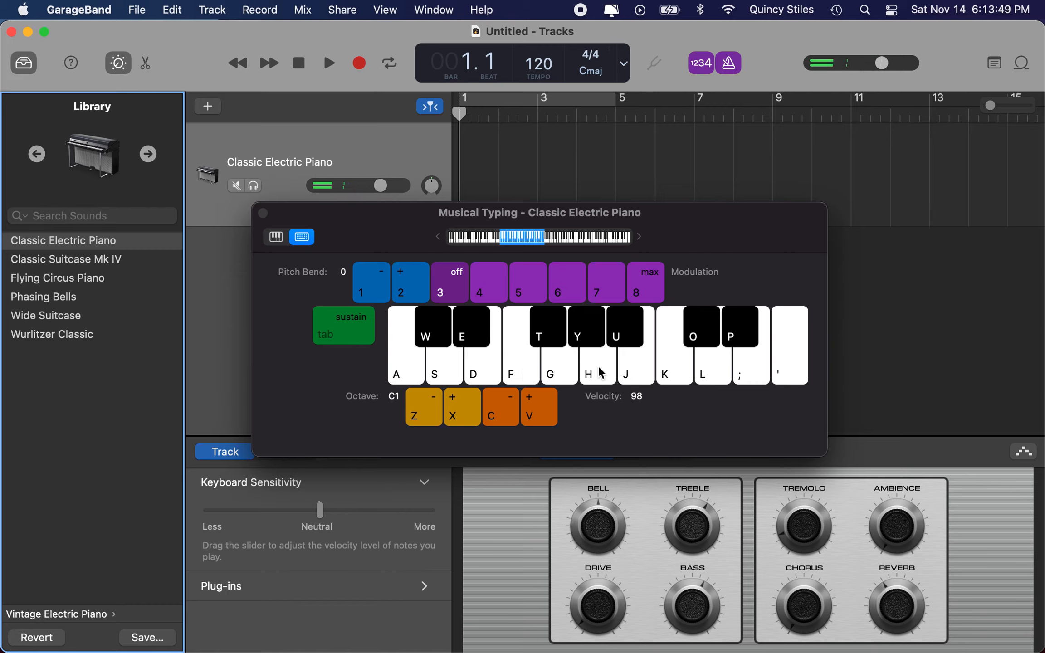
left_click(568, 365)
left_click(605, 364)
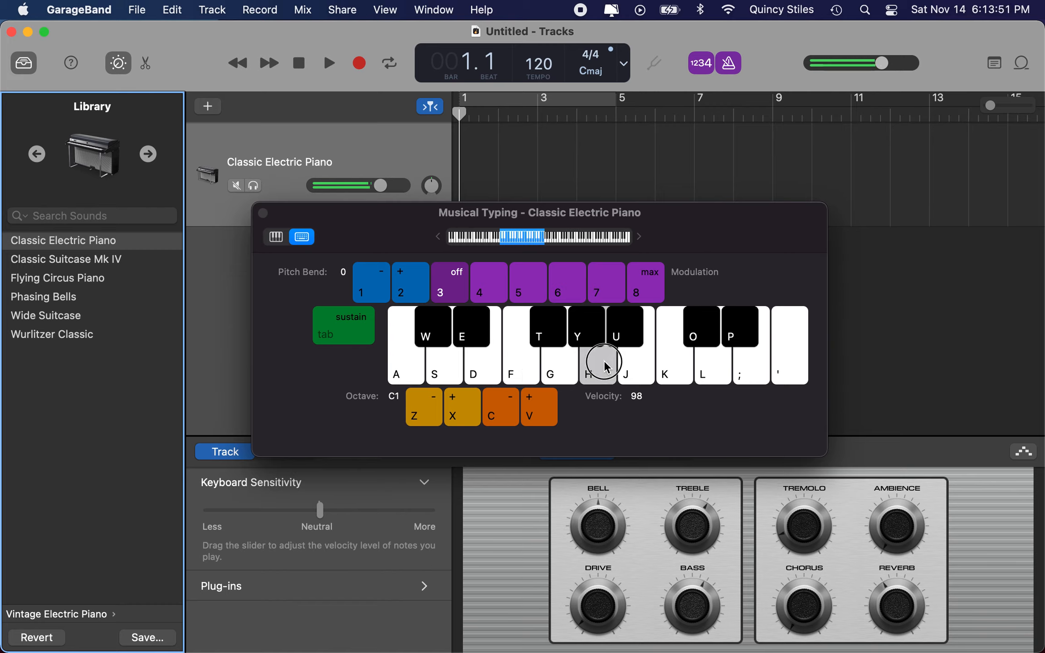
left_click(524, 363)
left_click(560, 363)
left_click(640, 363)
left_click(521, 365)
left_click(470, 372)
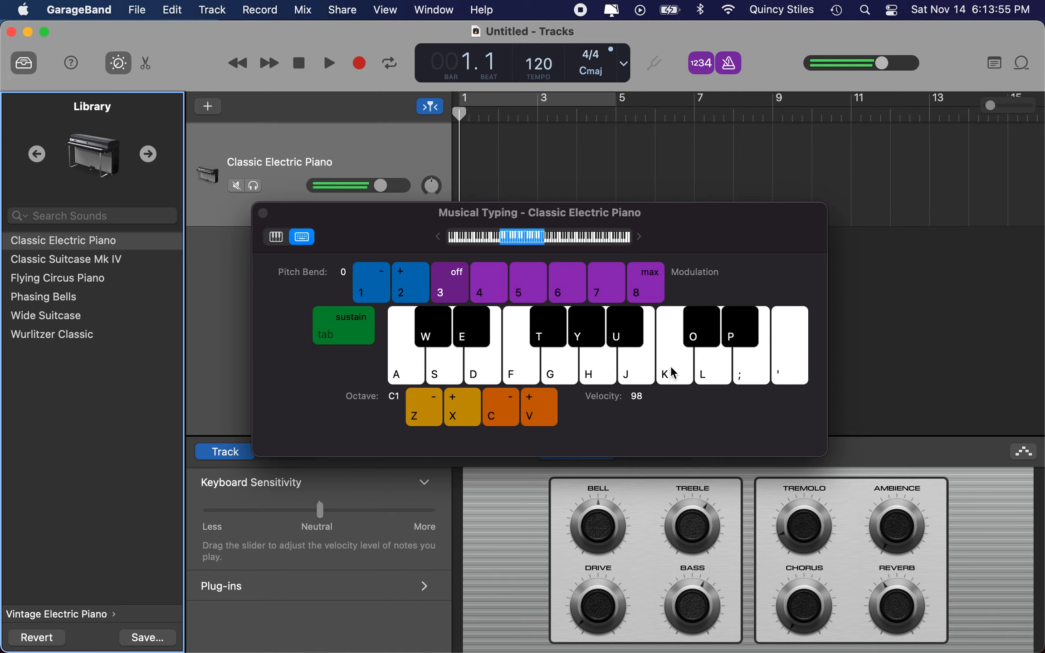
- Practise melody notes from the computer keyboard at octave C1, working mainly around A, C and D
key("d")
key("h")
key("k")
key("s")
key("d")
key("h")
key("h")
key("j")
key("f")
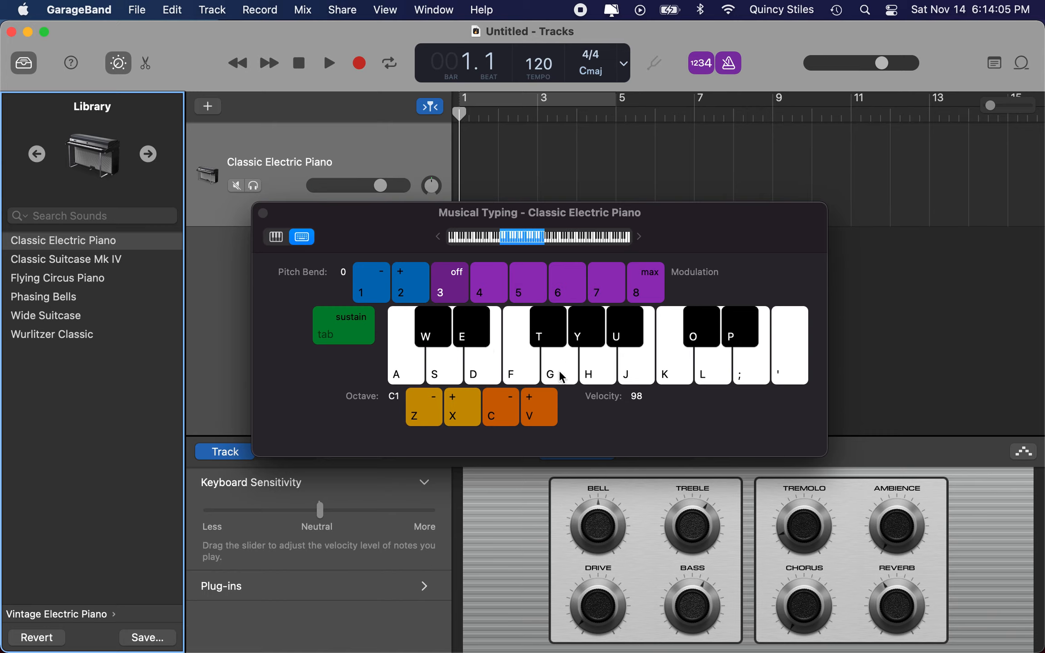
key("h")
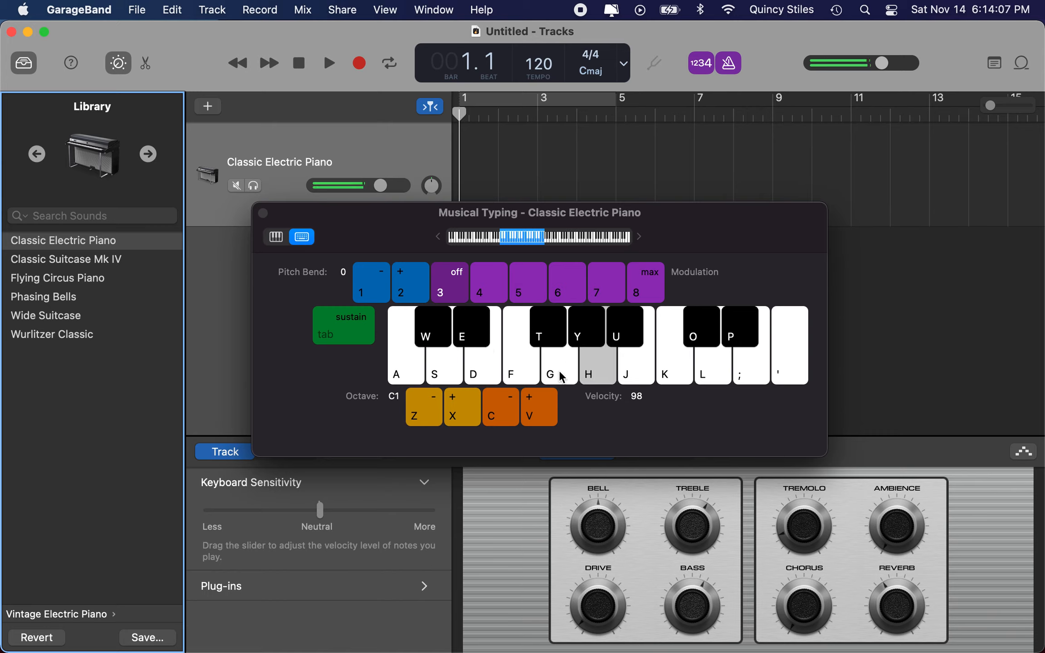
key("k")
key("k")
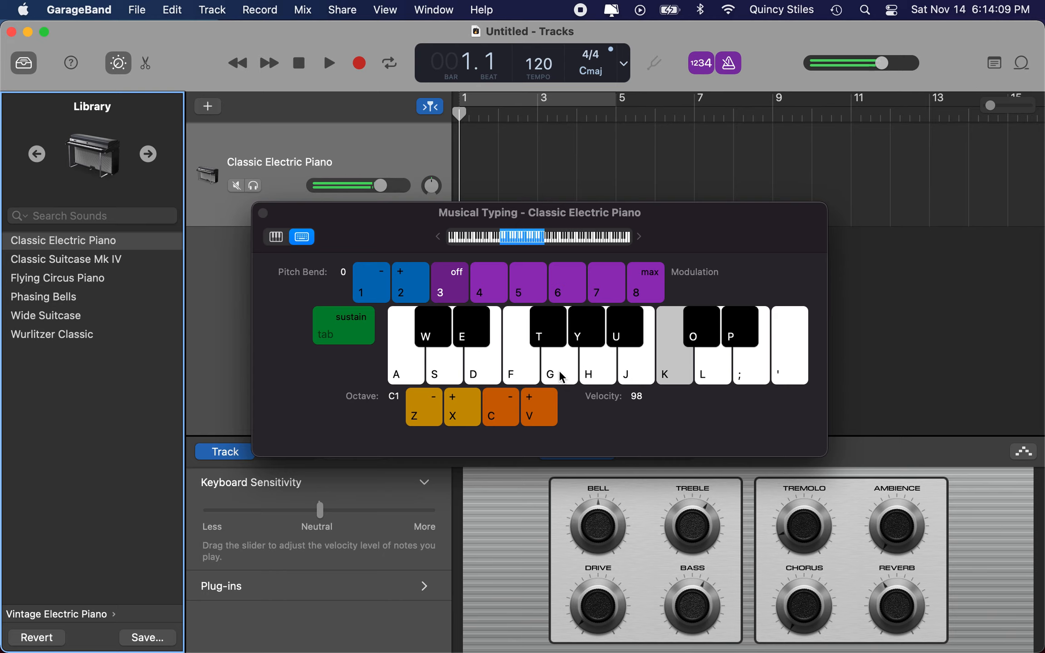
key("h")
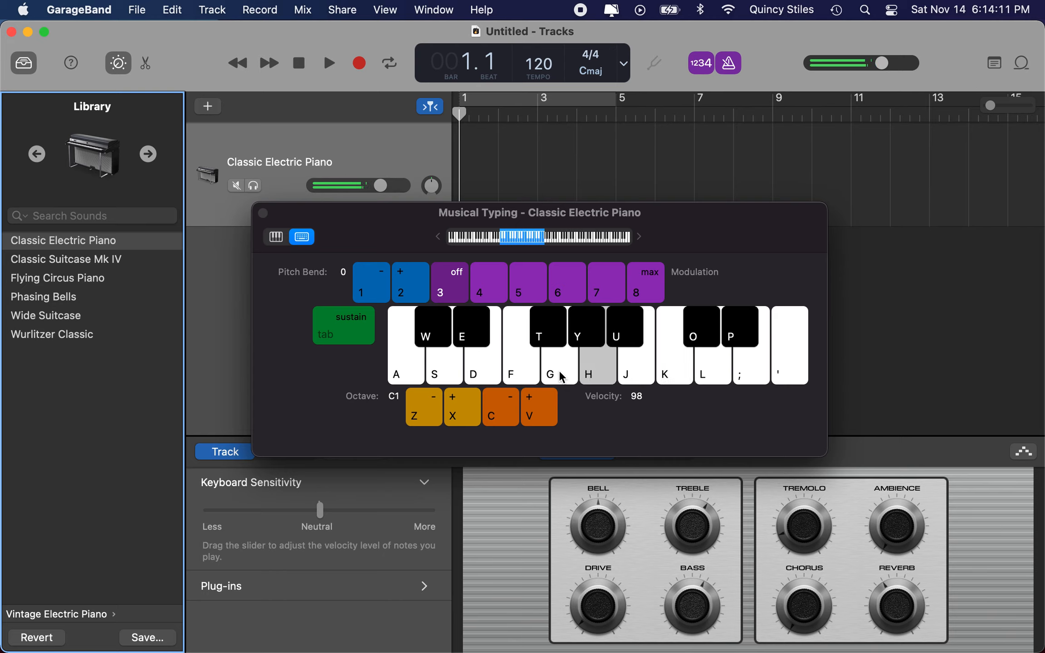
key("k")
key("l")
key("k")
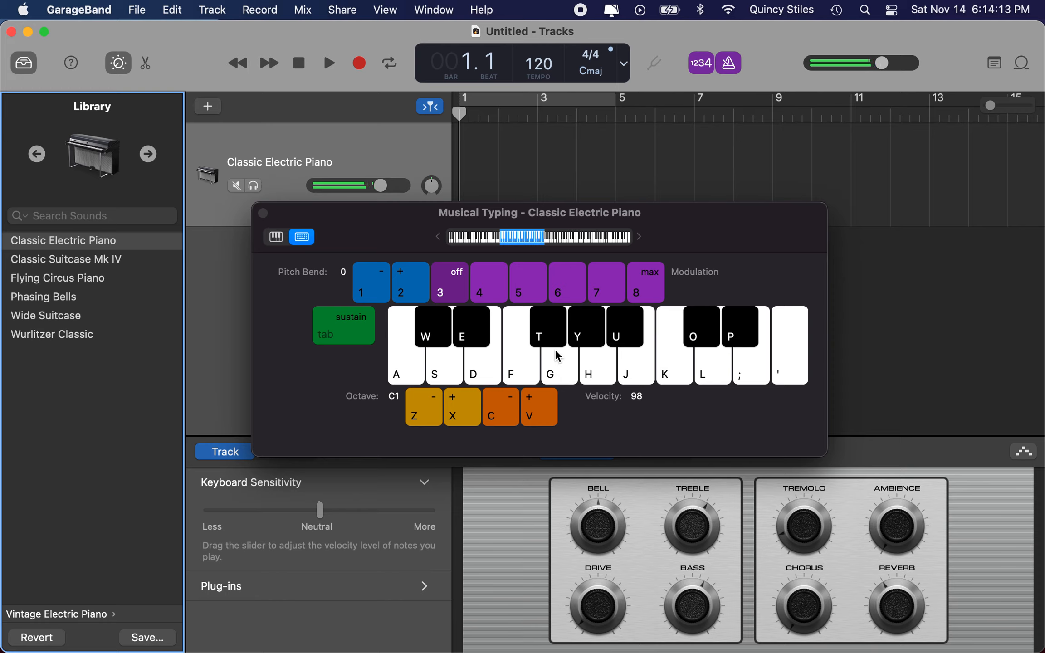
- Set the Musical Typing octave to C5 and try out the note sequence A, C, D, C, A
left_click(583, 238)
key("h")
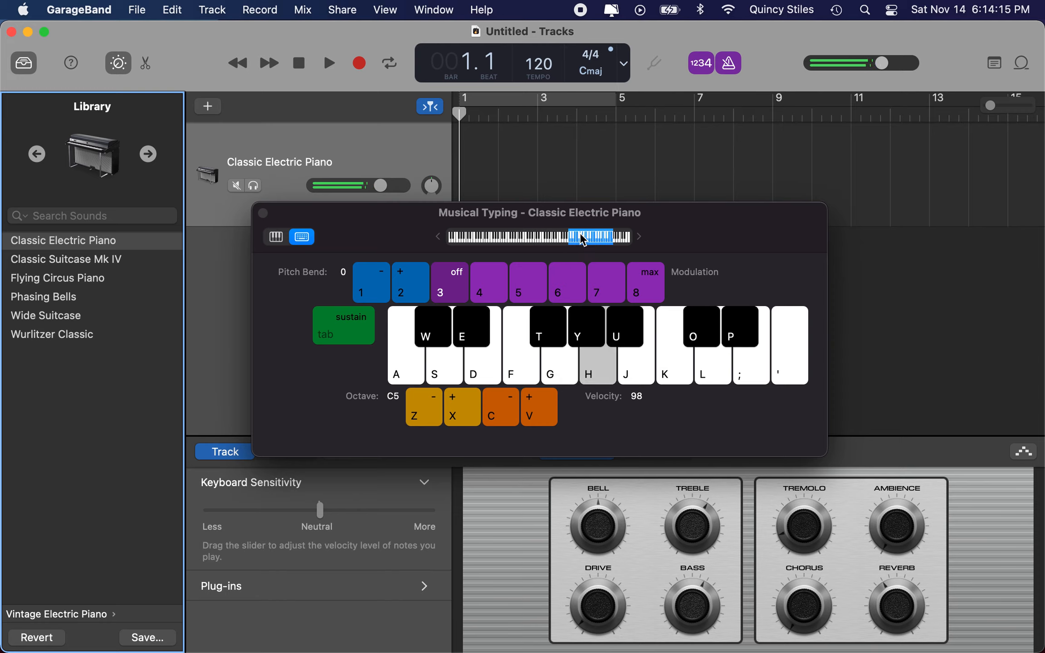
key("k")
key("l")
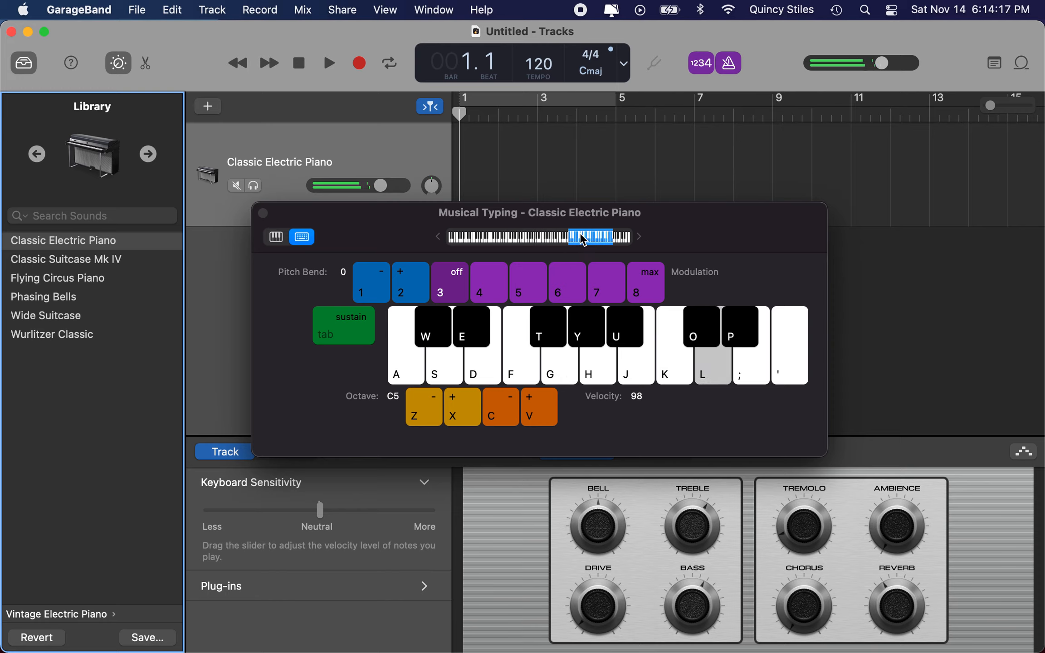
key("k")
key("h")
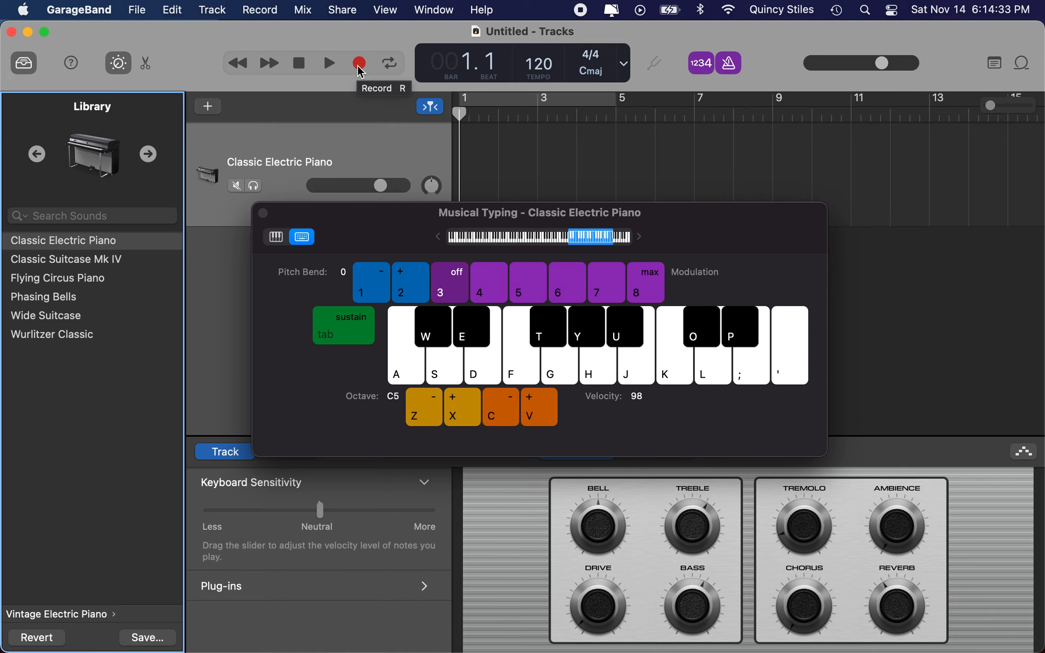
- Record the phrase A, A, C, D twice from bar 1 on the Classic Electric Piano track, end on A, and stop recording
left_click(360, 65)
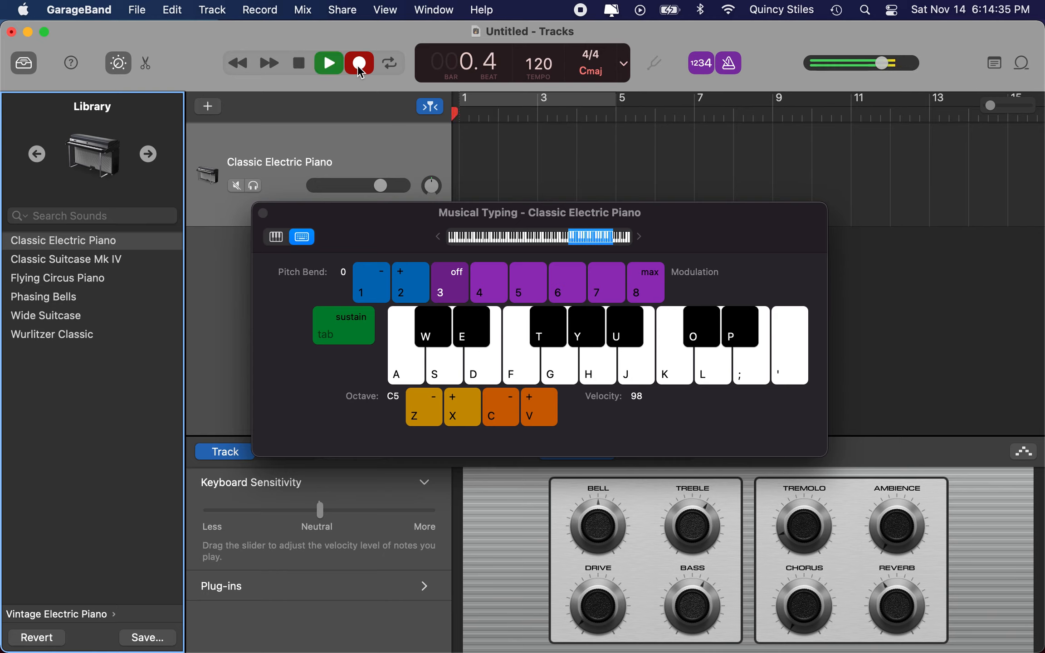
key("h")
key("h")
key("k")
key("l")
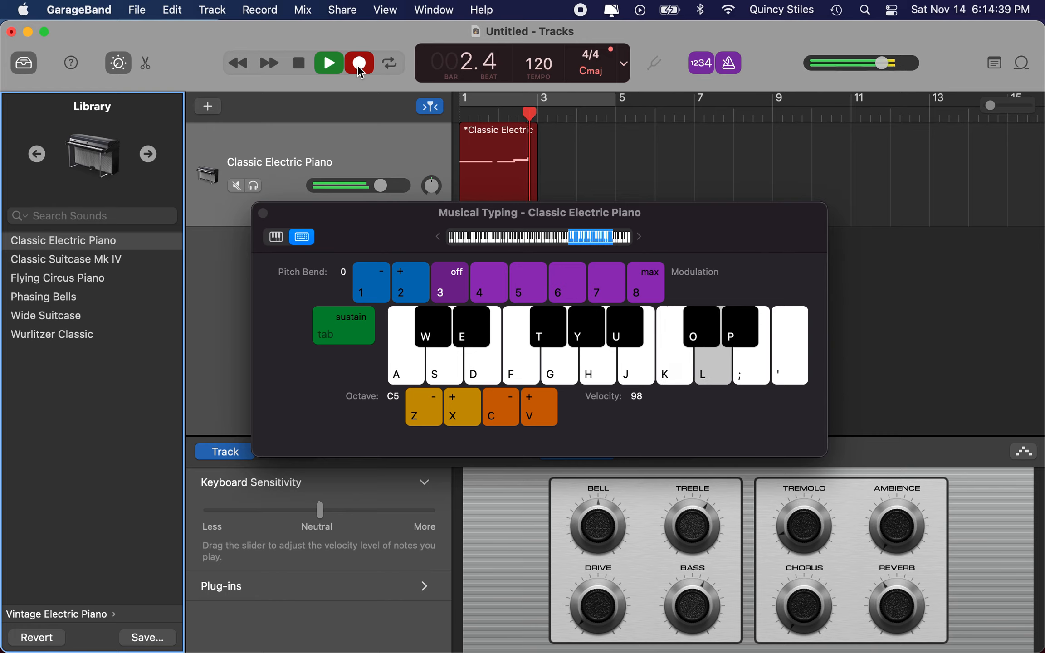
key("h")
key("h")
key("k")
key("l")
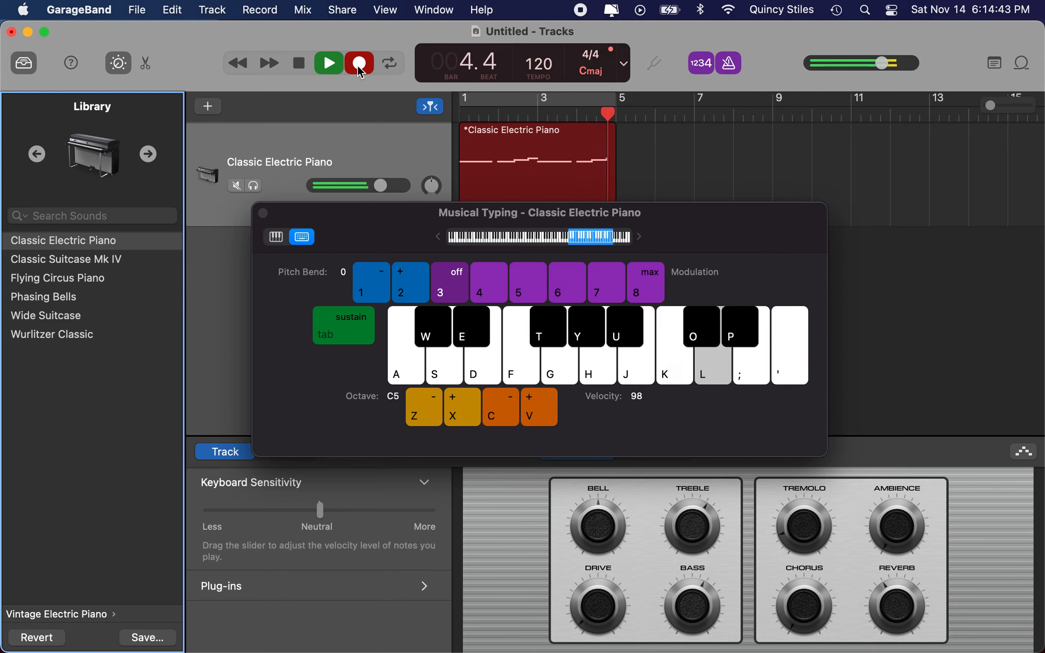
key("h")
left_click(359, 68)
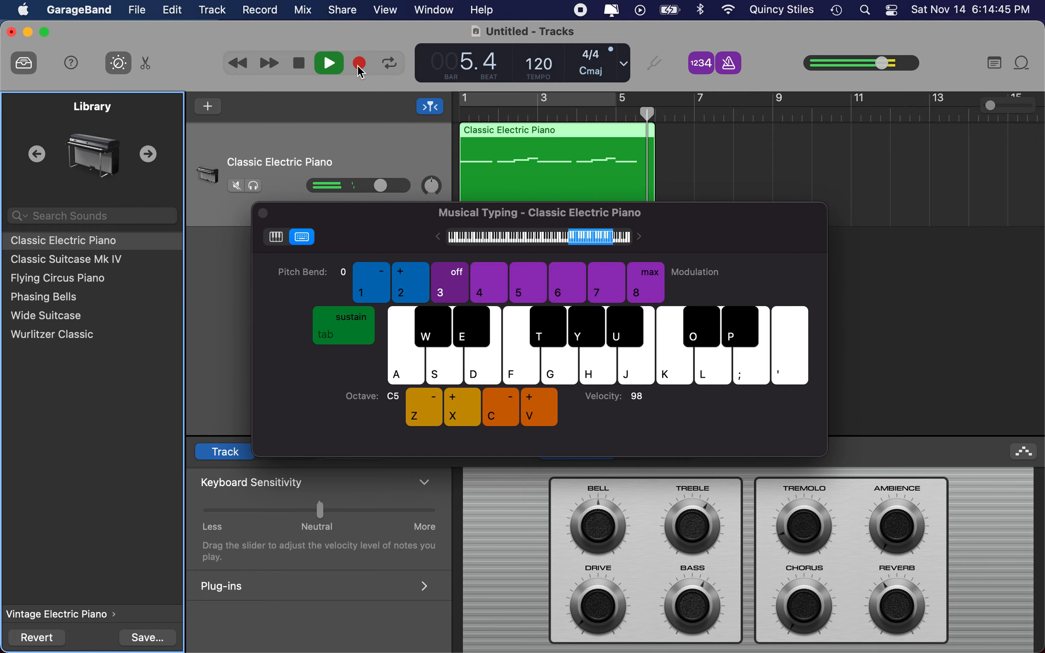
- Trim the recorded electric piano region to end at bar 5 and loop it out to bar 9
left_click(629, 185)
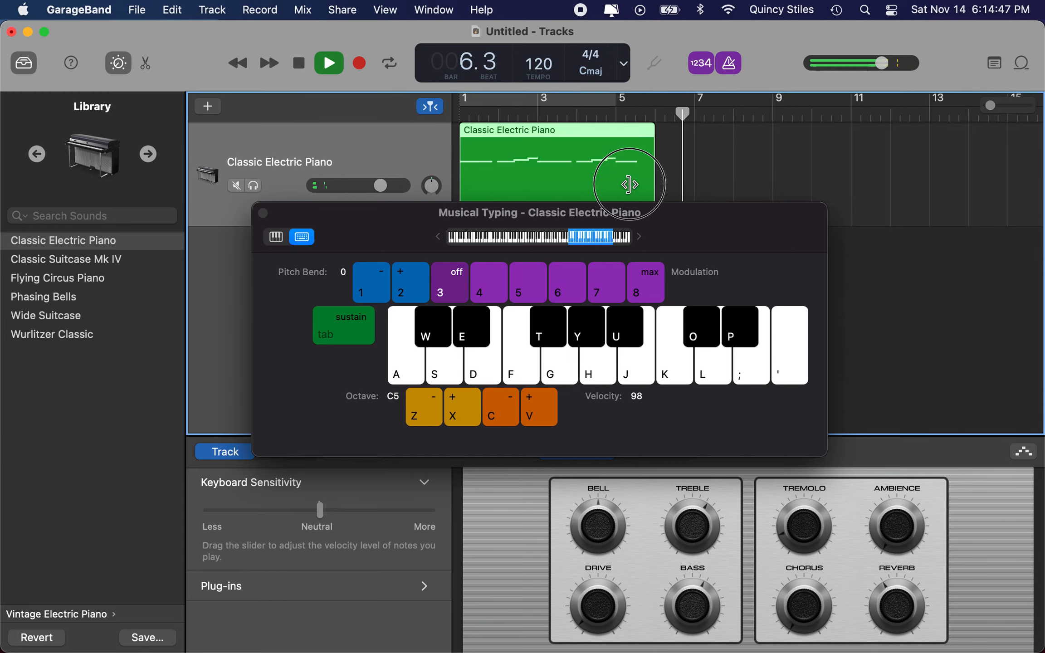
left_click_drag(630, 184, 744, 141)
scroll(744, 141, "left", 3)
- Play from the project start with cycling on, and extend the cycle range's right edge to 8.4.1.1
left_click(457, 116)
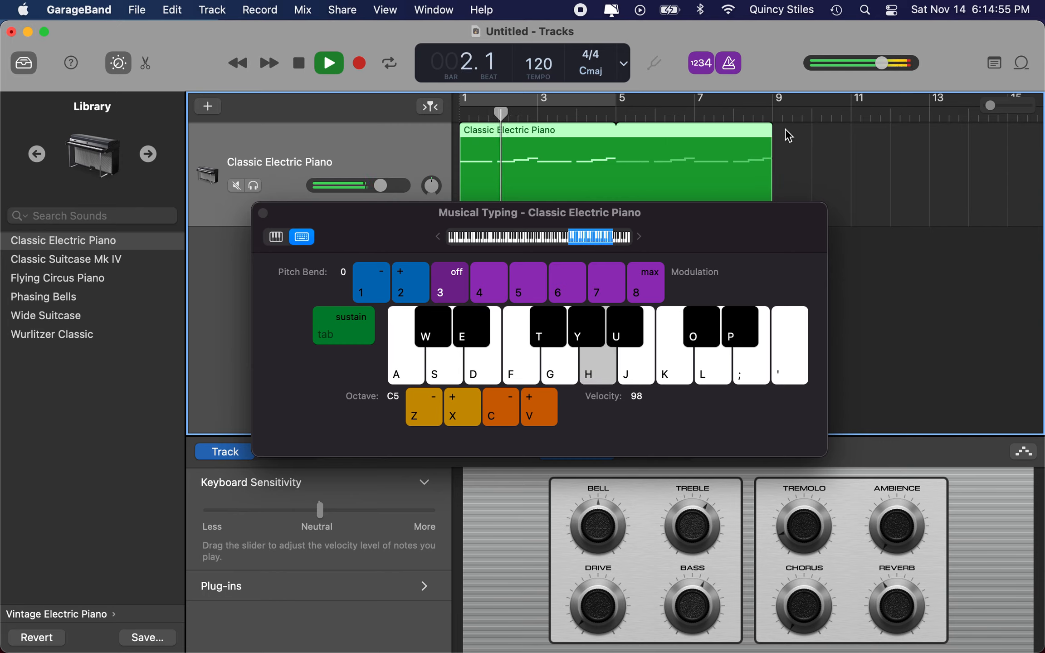
left_click(393, 70)
left_click_drag(615, 100, 764, 113)
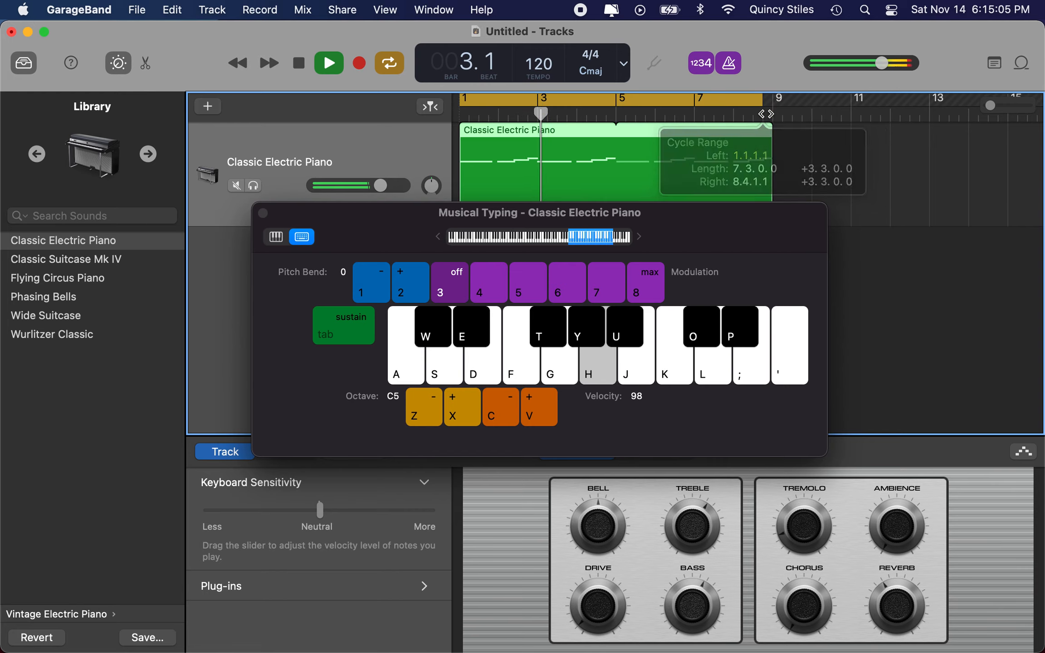
- Close the Musical Typing window and choose the Classic Suitcase Mk IV sound for the piano track
left_click(263, 213)
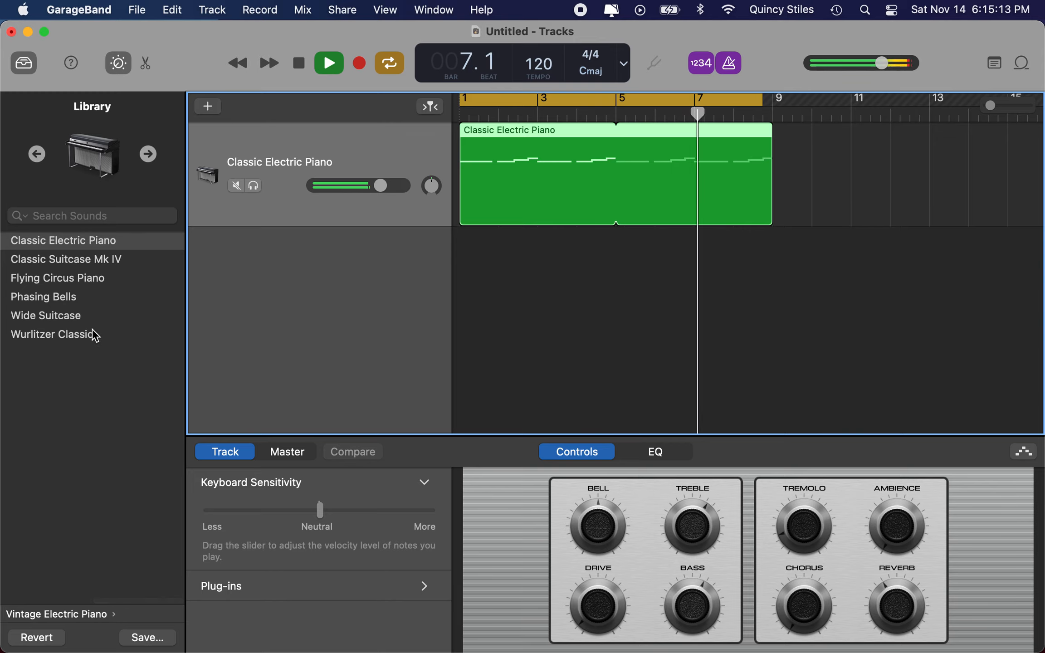
scroll(92, 324, "left", 2)
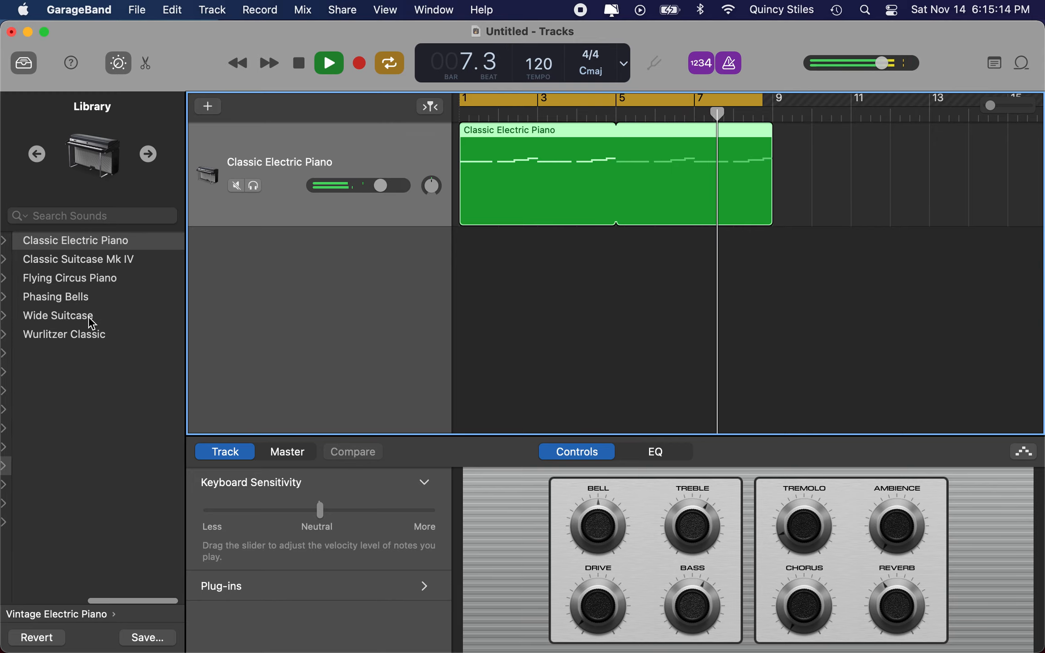
left_click(122, 262)
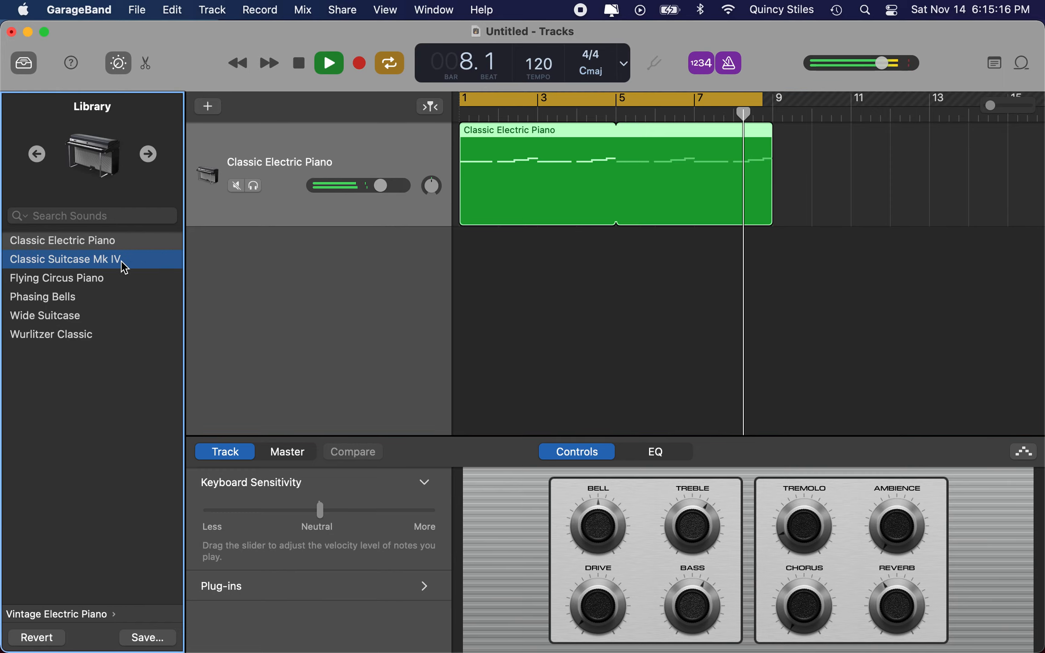
- Try the Flying Circus Piano, Phasing Bells, Wide Suitcase and Wurlitzer Classic sounds on the piano track during playback
left_click(89, 278)
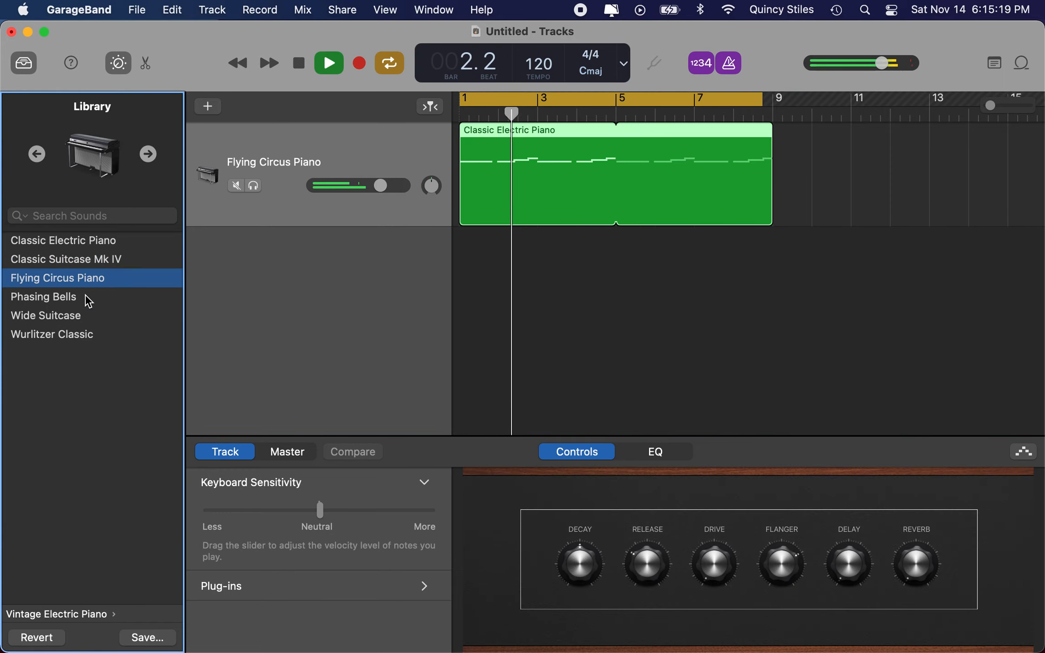
left_click(89, 303)
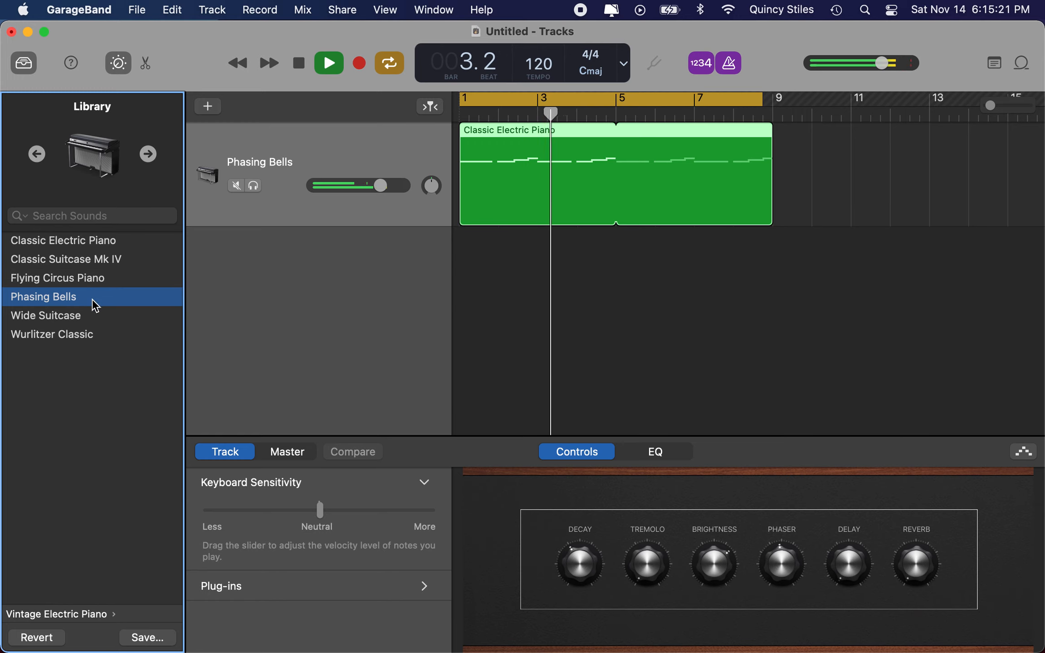
left_click(88, 316)
left_click(93, 335)
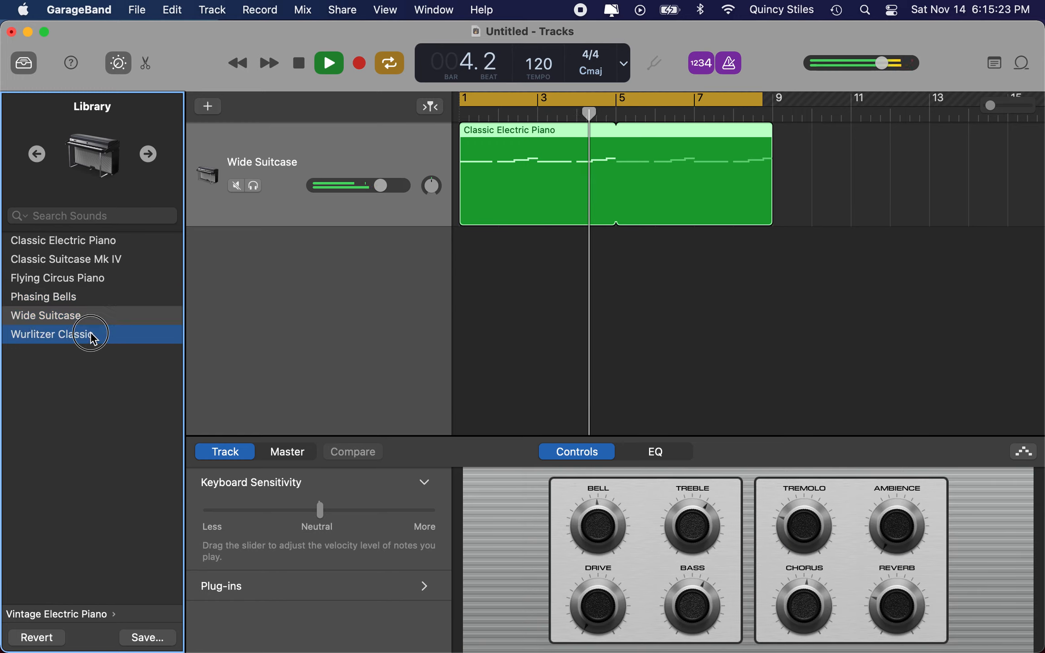
- Browse the Orchestral and Guitar sound categories in the library
scroll(101, 338, "left", 5)
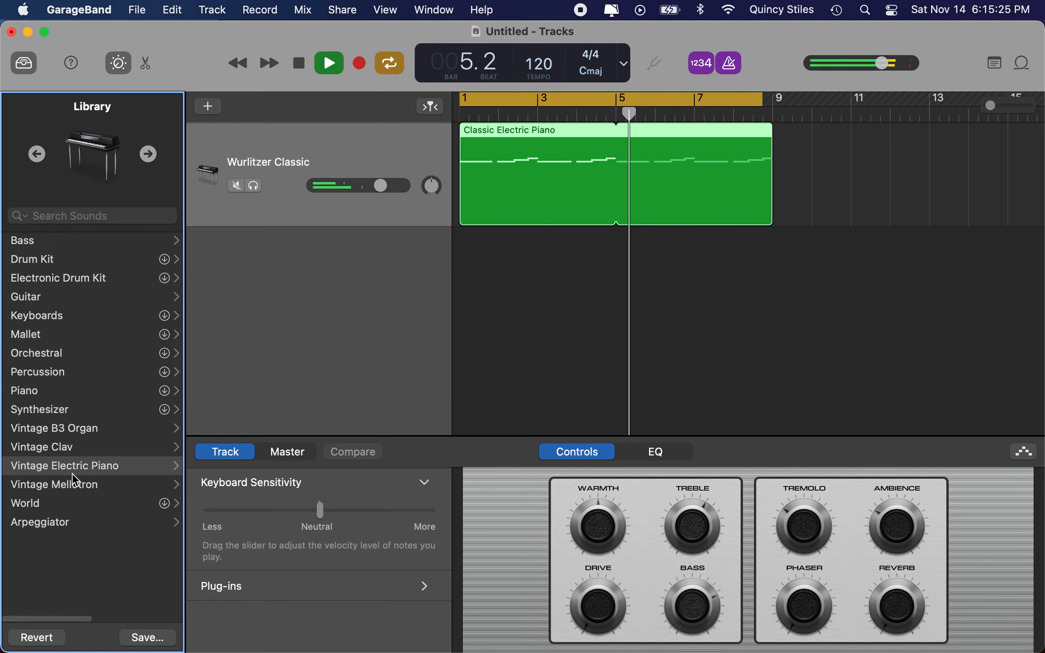
left_click(67, 358)
scroll(50, 335, "left", 5)
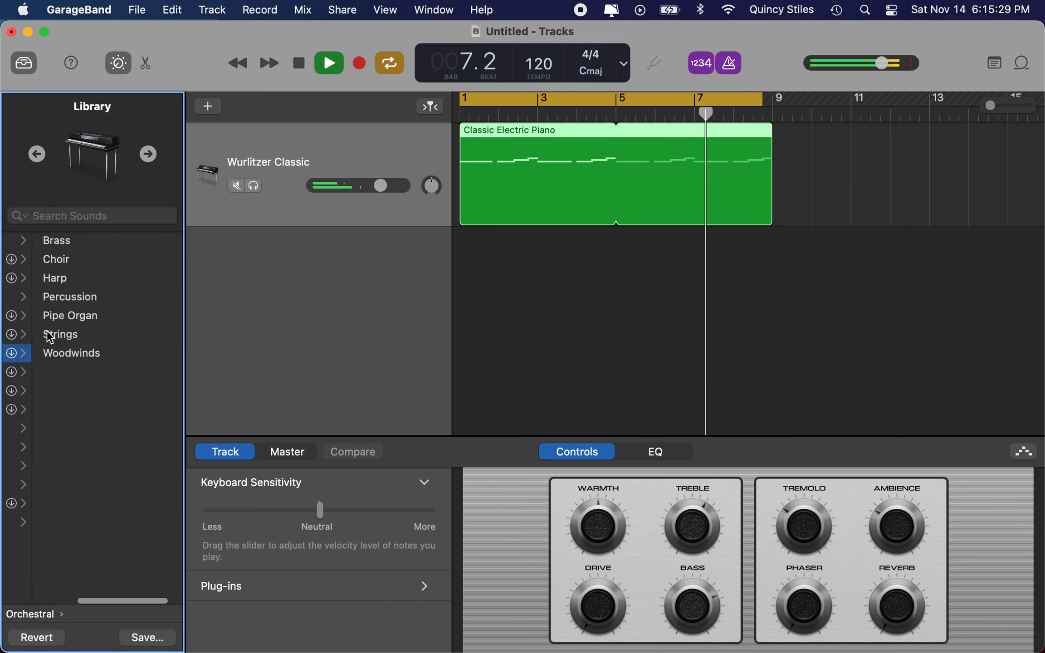
left_click(56, 302)
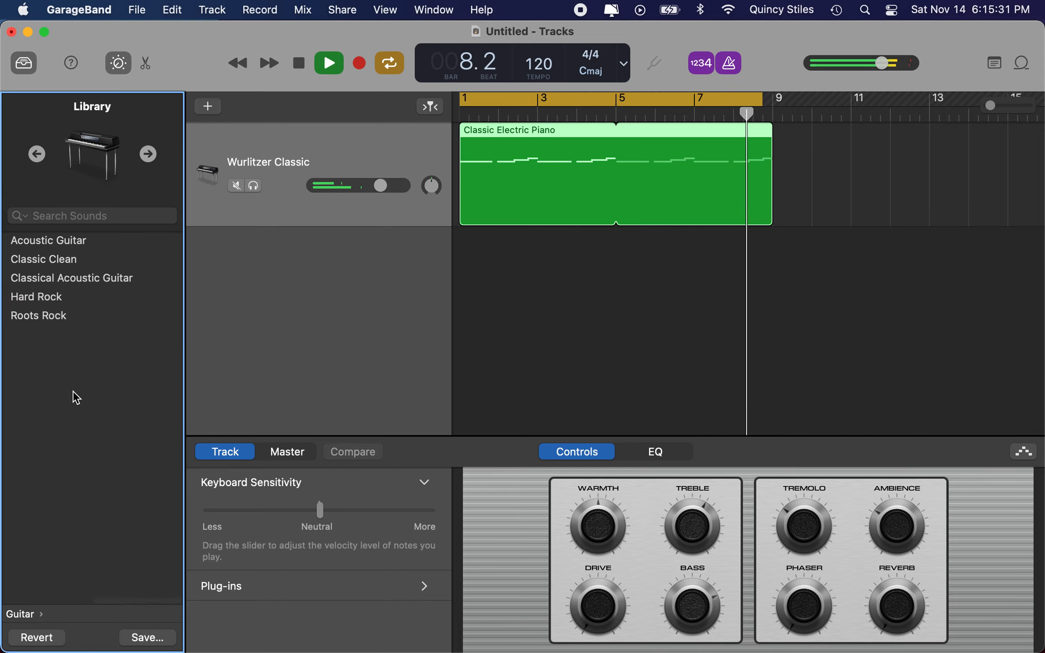
scroll(75, 393, "left", 5)
- Try the Muted Bass and Picked Bass sounds from the Bass category on the track
left_click(42, 241)
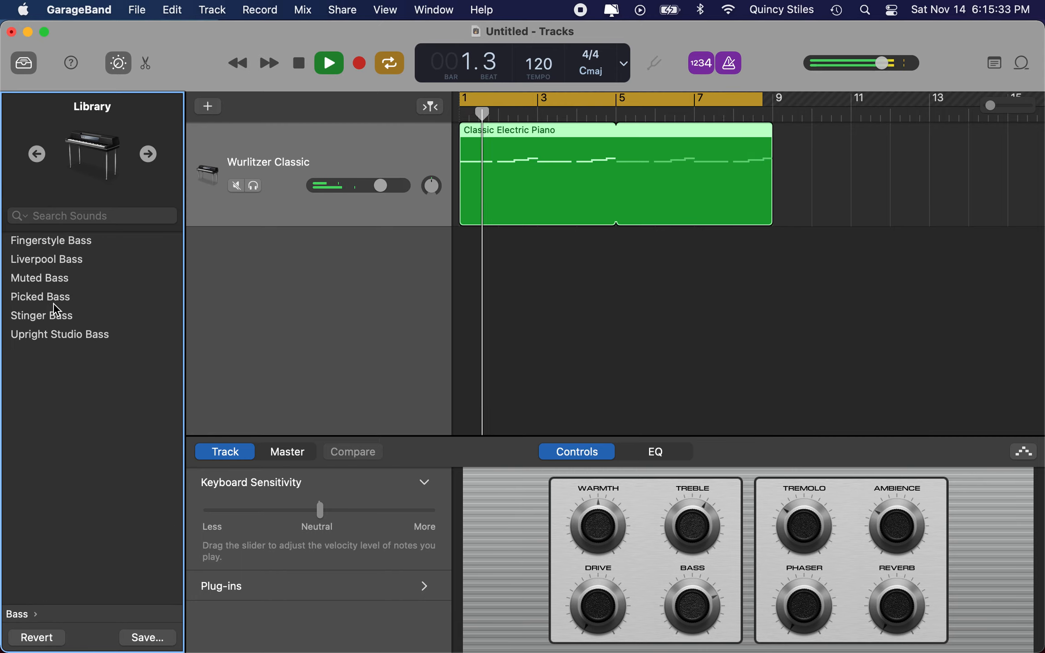
left_click(71, 278)
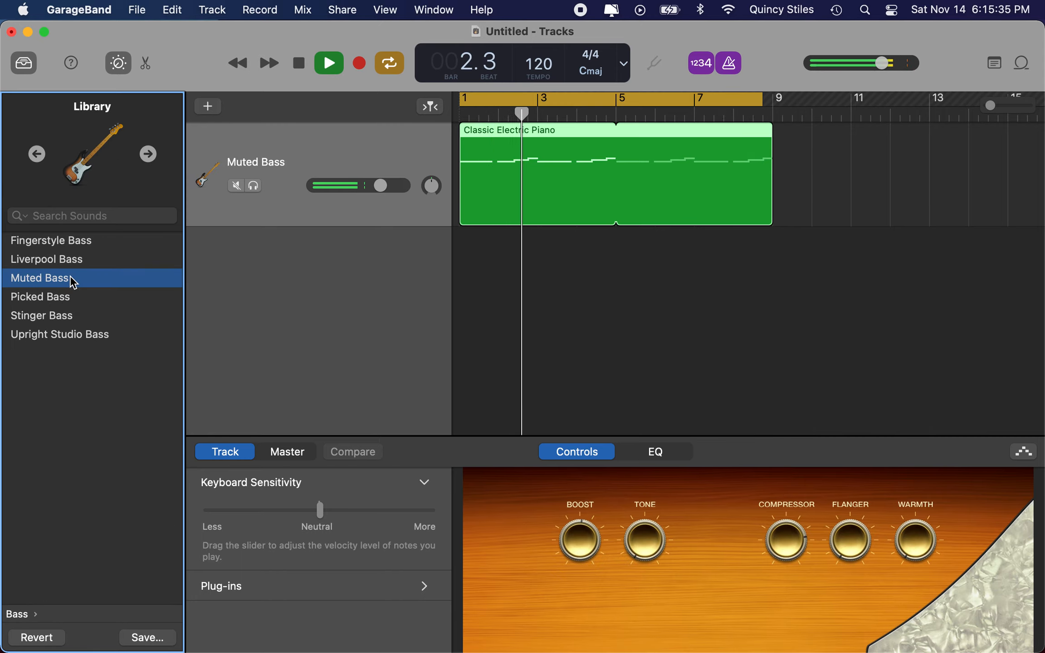
left_click(67, 299)
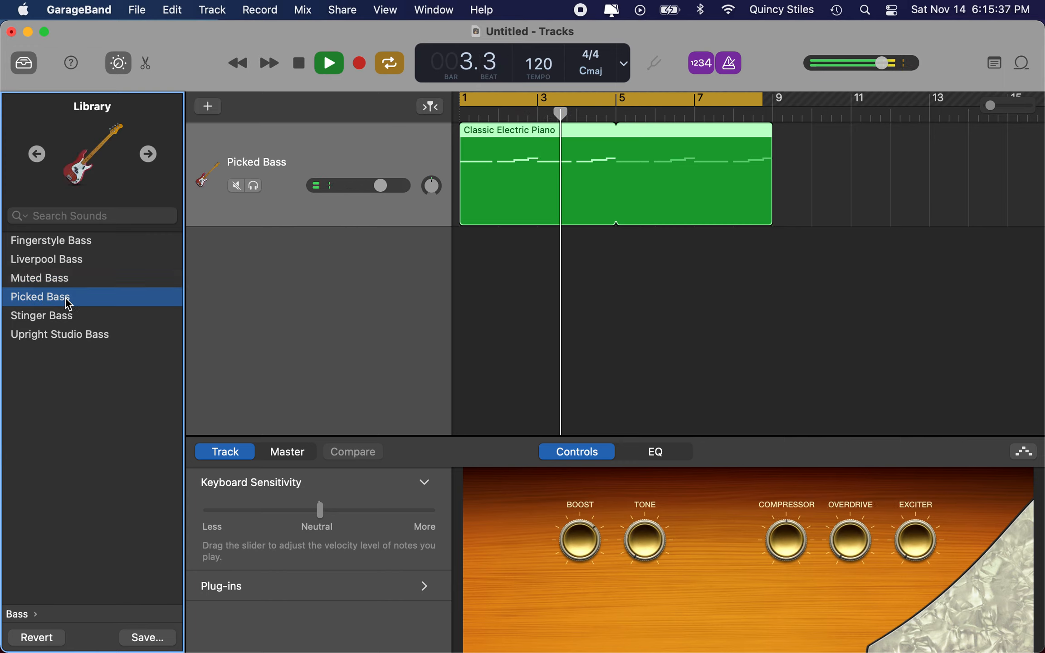
- Return to the Vintage Electric Piano sounds, try Flying Circus Piano, and settle on Classic Electric Piano for the track
scroll(67, 302, "left", 5)
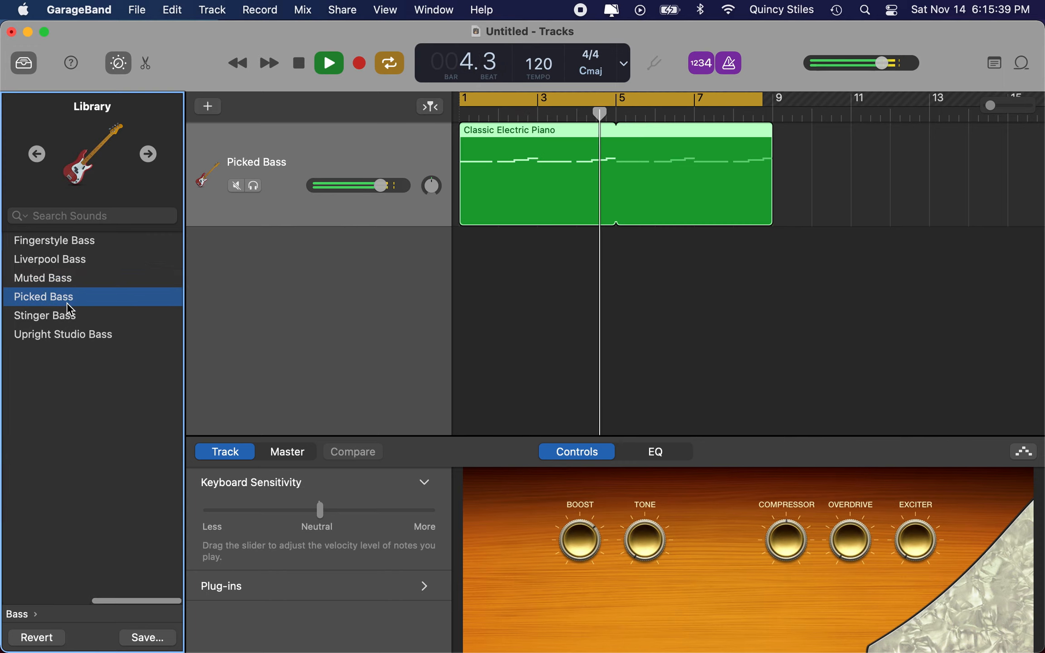
left_click(69, 447)
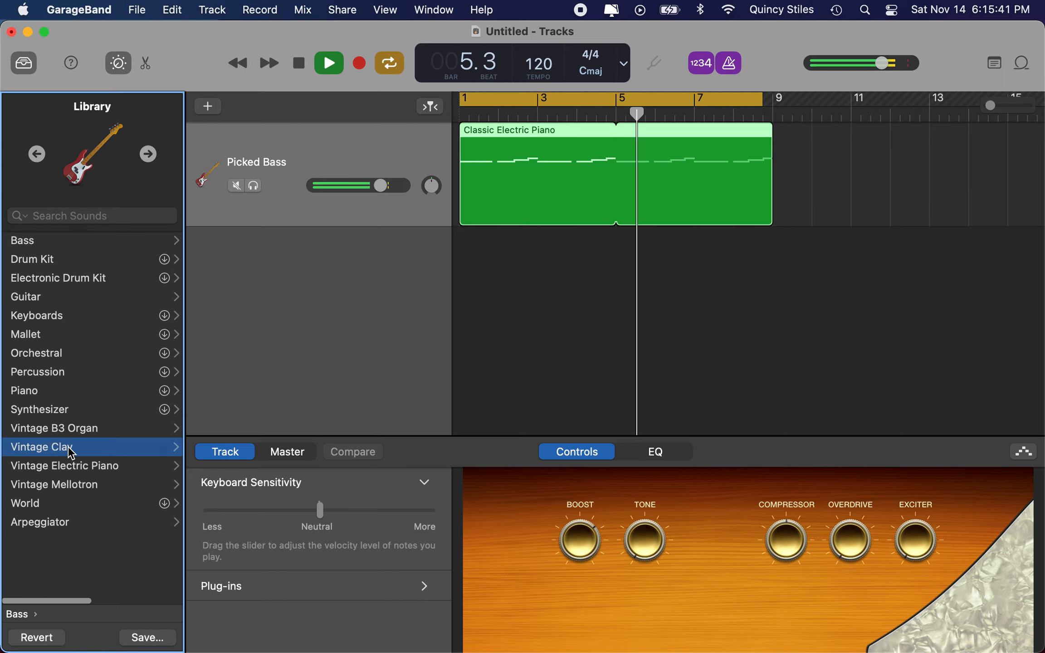
scroll(72, 440, "left", 5)
left_click(77, 466)
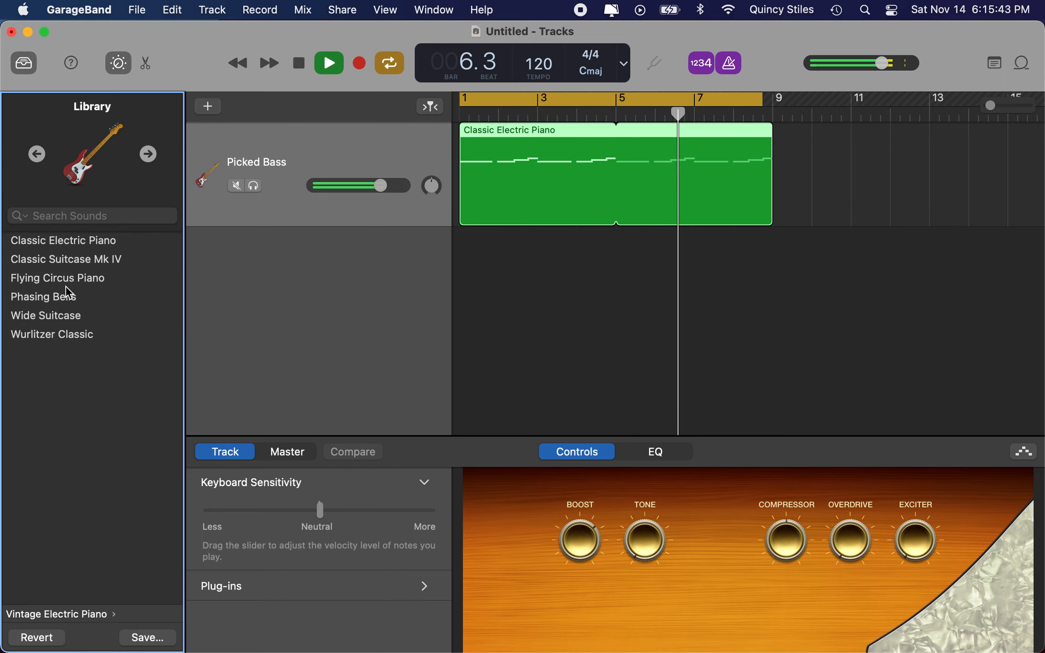
left_click(85, 282)
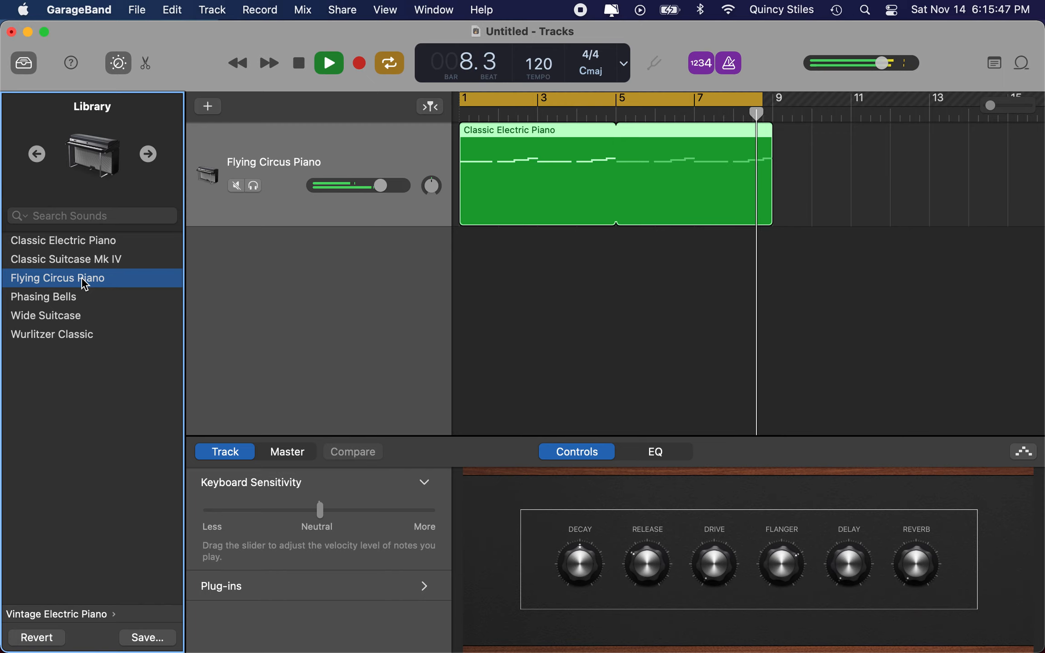
left_click(89, 245)
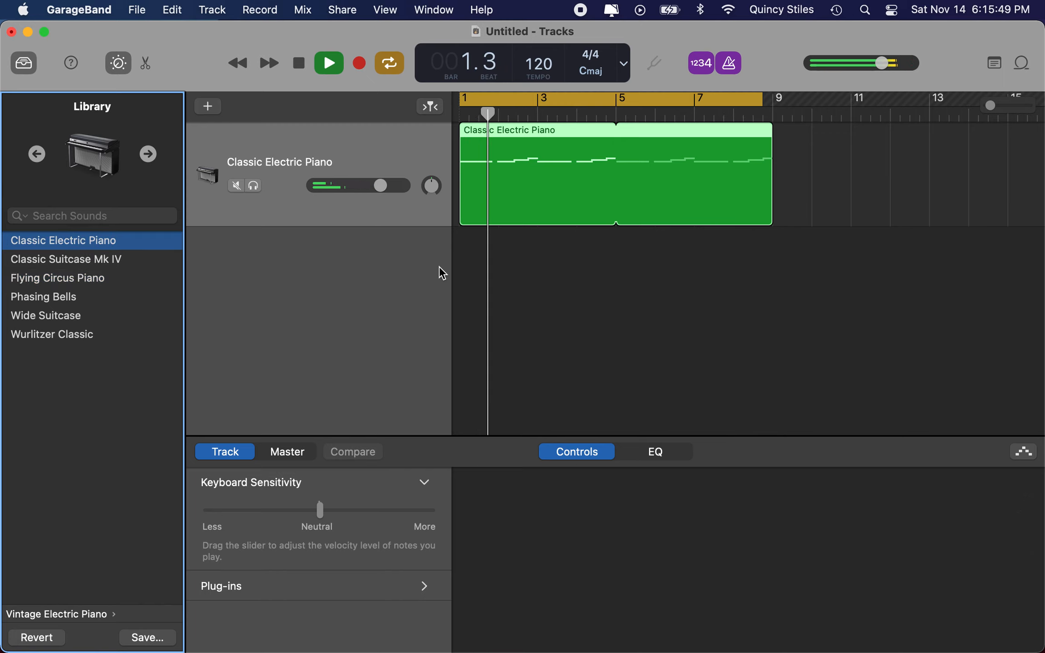
- Compare the drummer, microphone and guitar track types, and add a second track as a software instrument
left_click(214, 109)
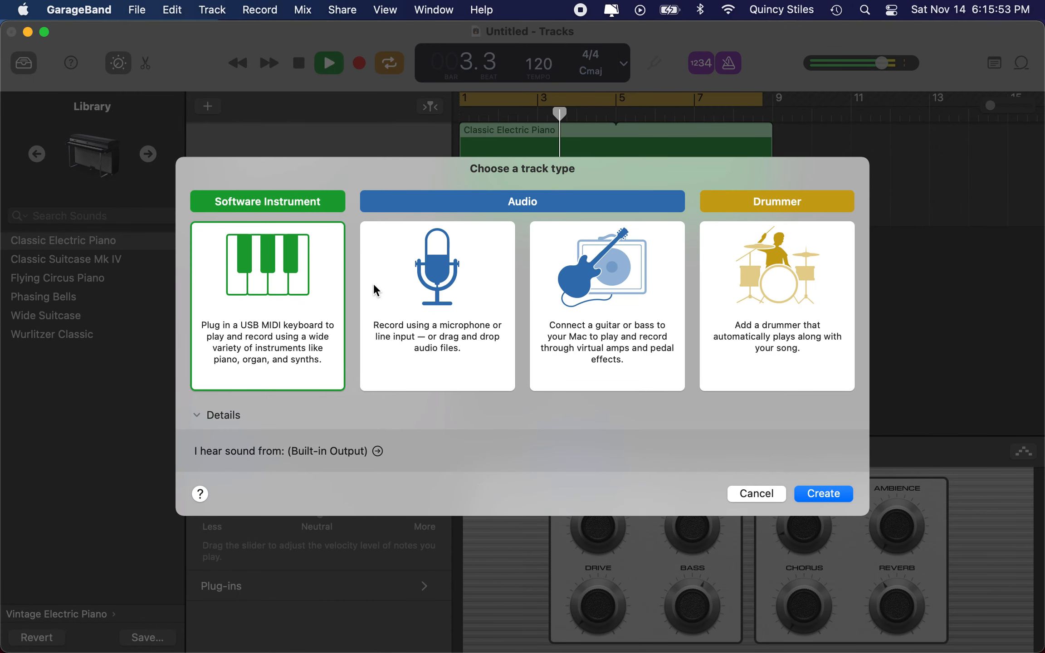
left_click(285, 311)
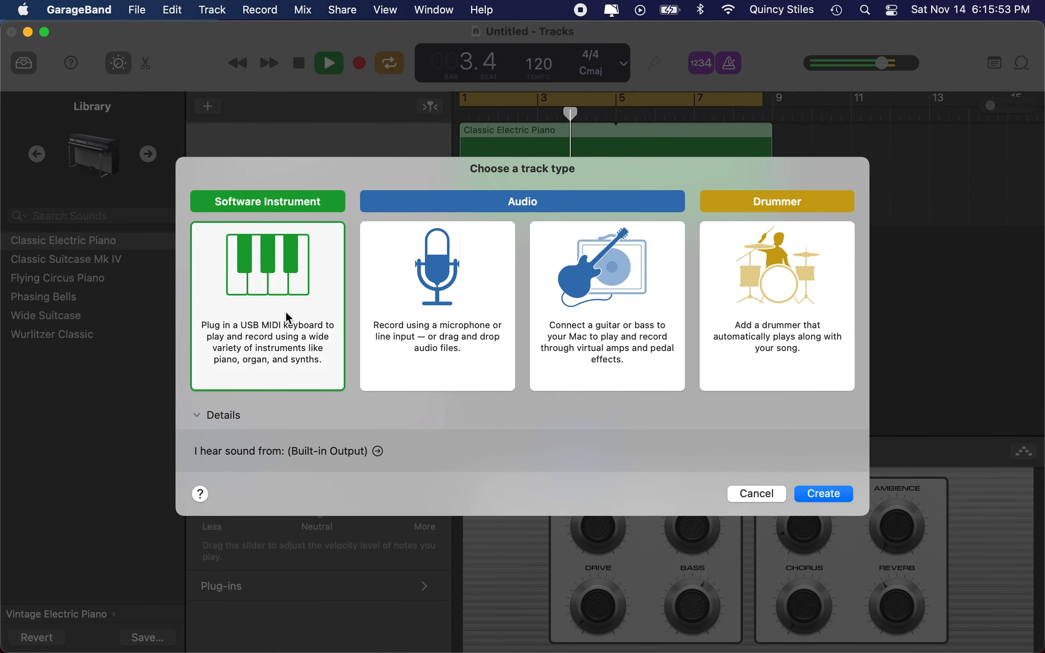
left_click(805, 307)
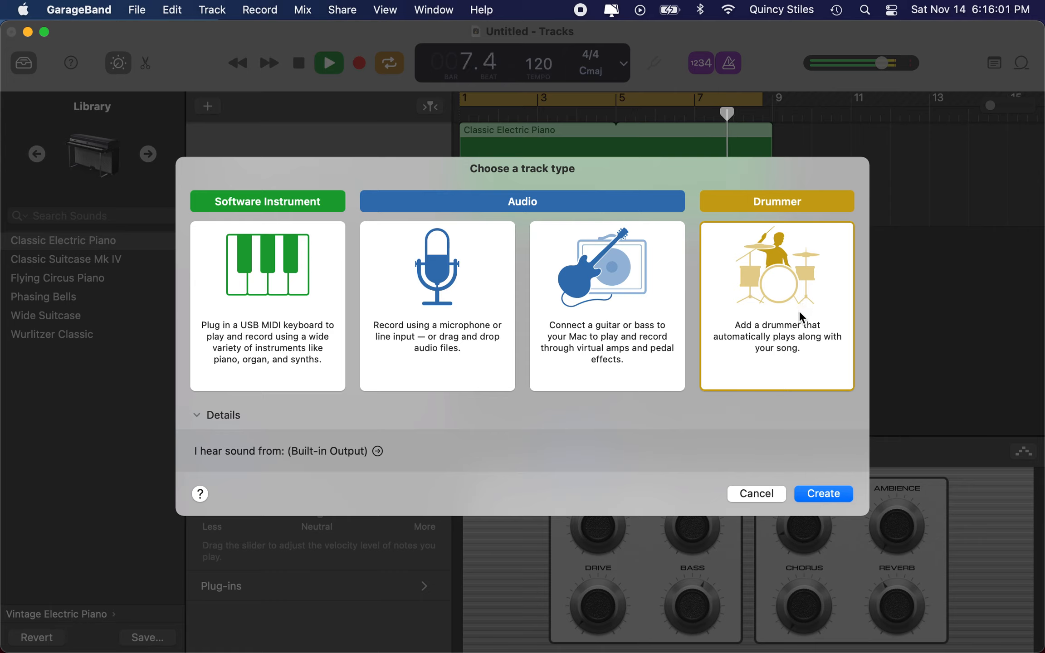
left_click(279, 321)
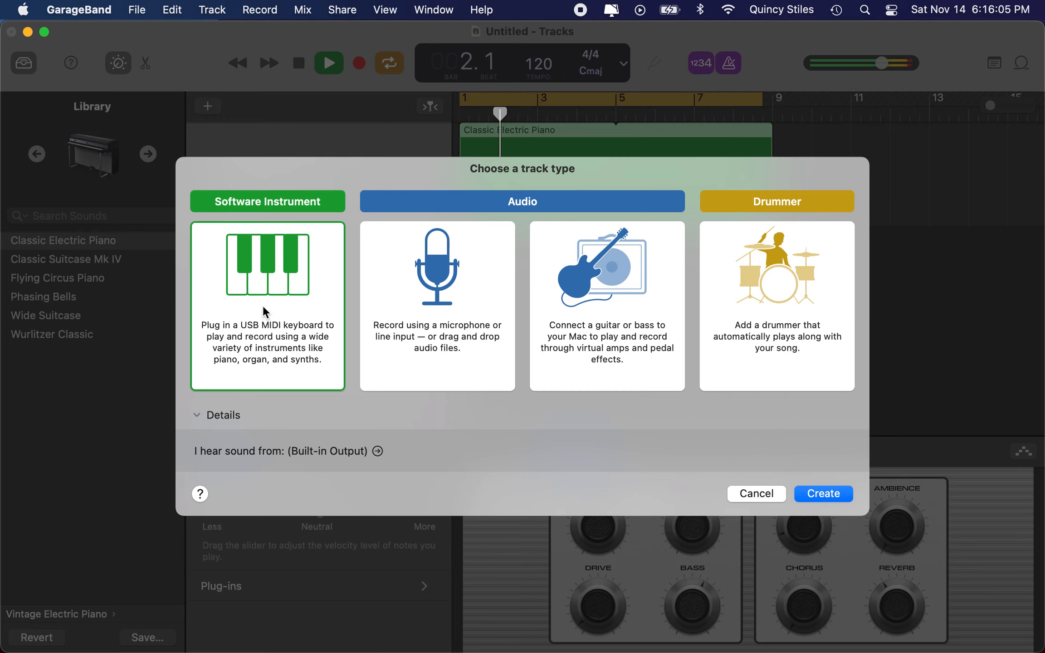
left_click(502, 335)
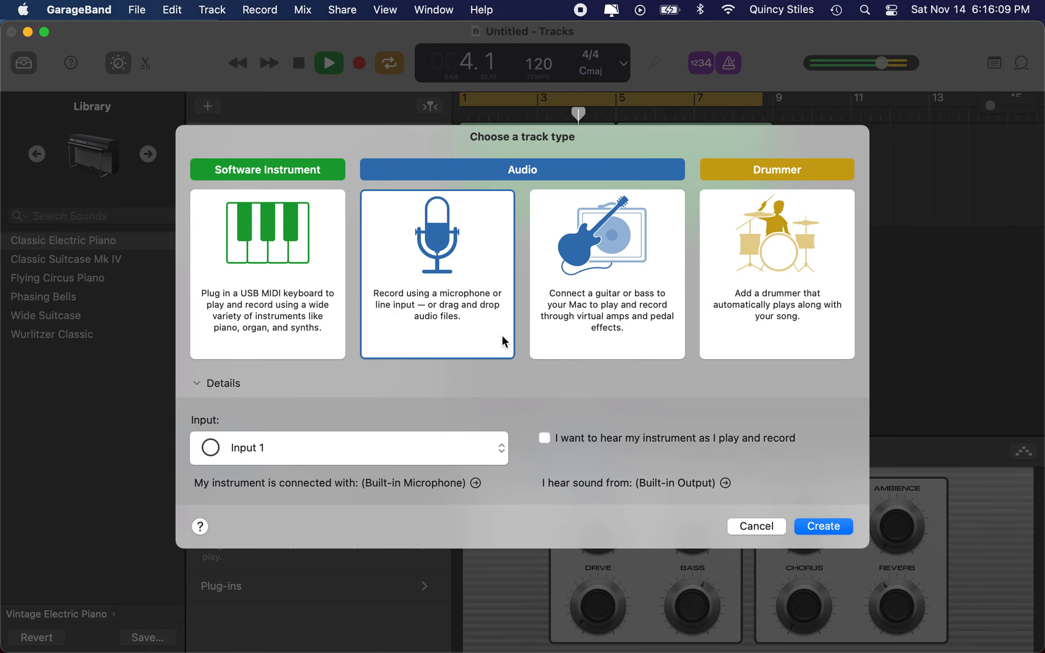
left_click(596, 293)
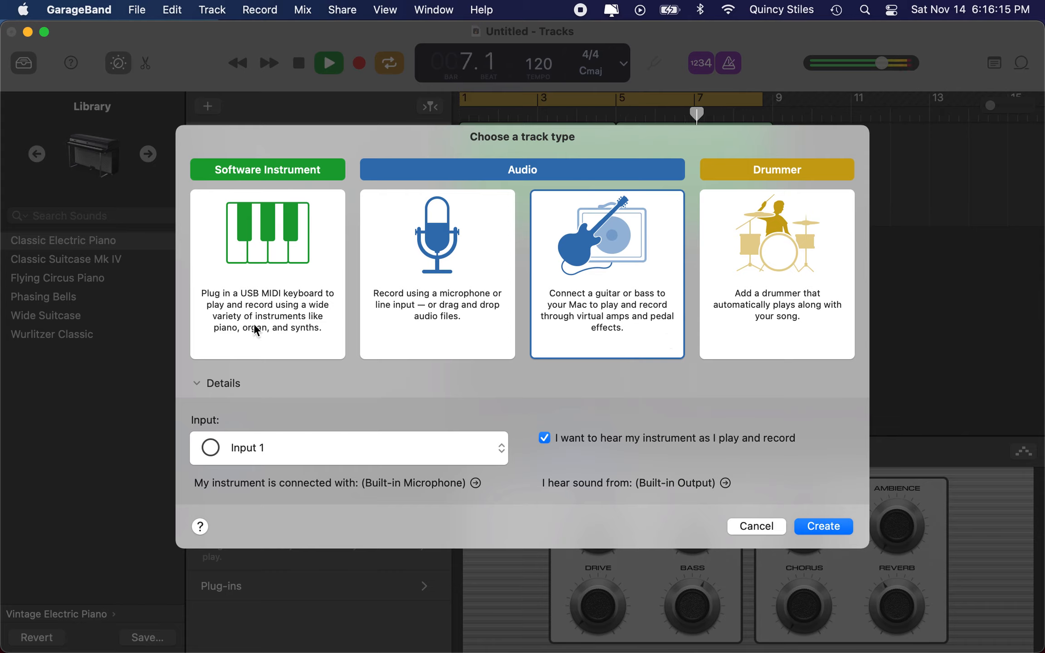
left_click(228, 312)
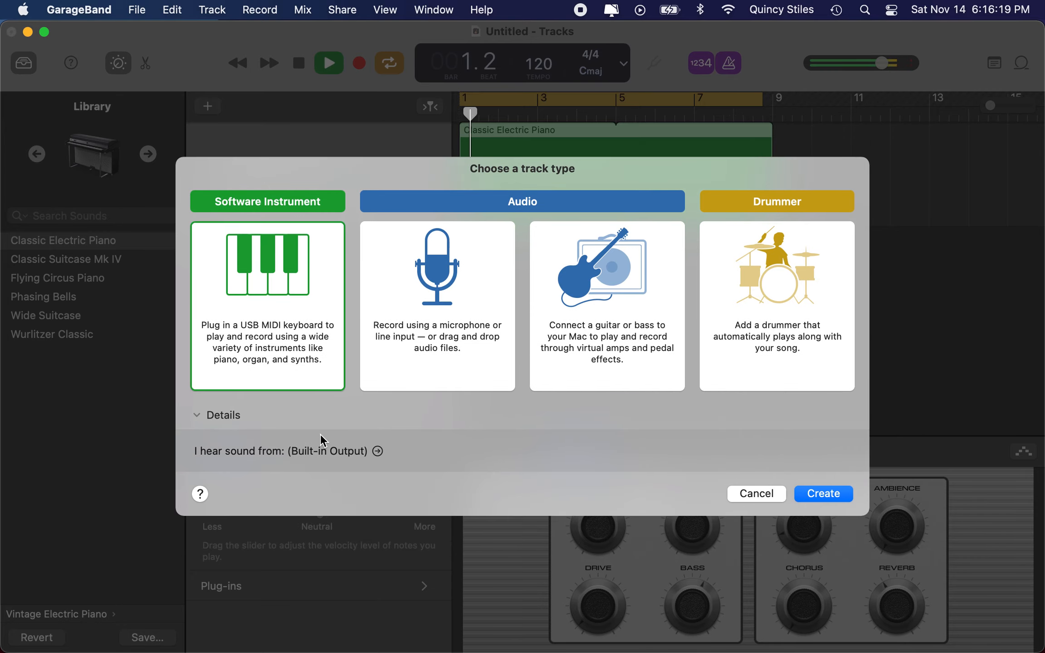
left_click(824, 494)
- Create a third track with duplicate settings from the second Classic Electric Piano track
left_click(369, 258)
right_click(352, 254)
right_click(333, 252)
left_click(304, 254)
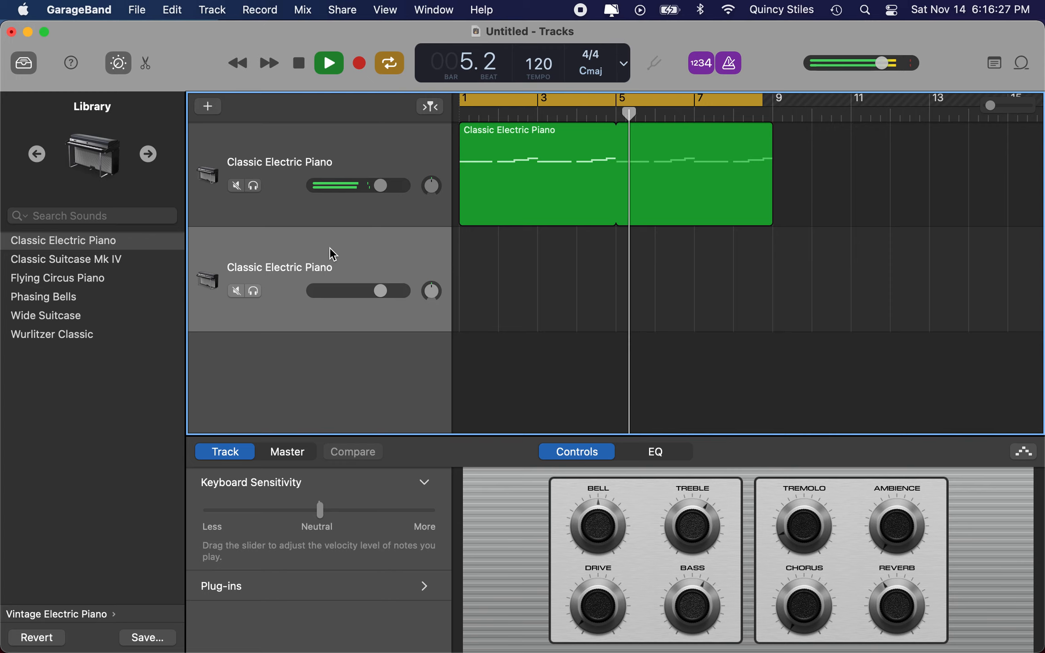
right_click(330, 248)
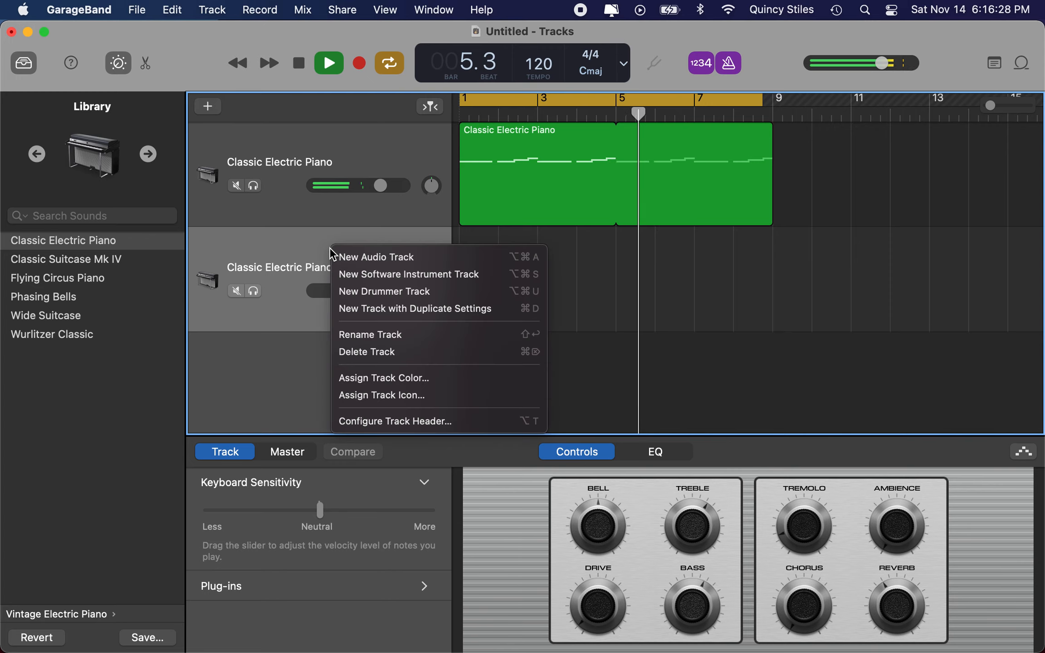
left_click(403, 310)
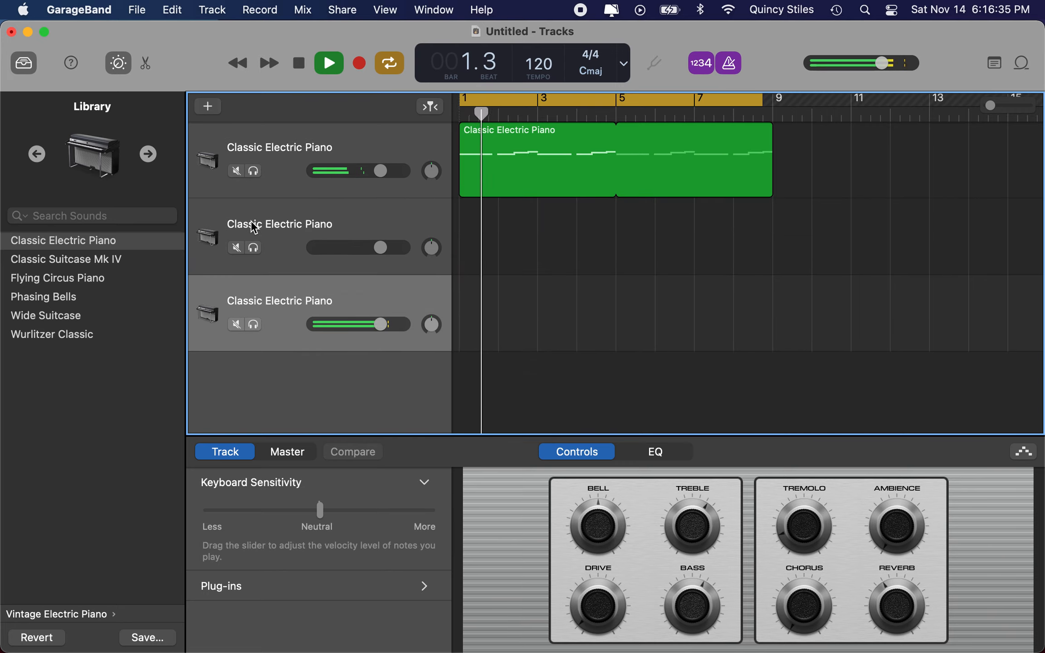
- Assign the Blue Ridge sound from the Drum Kit category to the second track
left_click(286, 254)
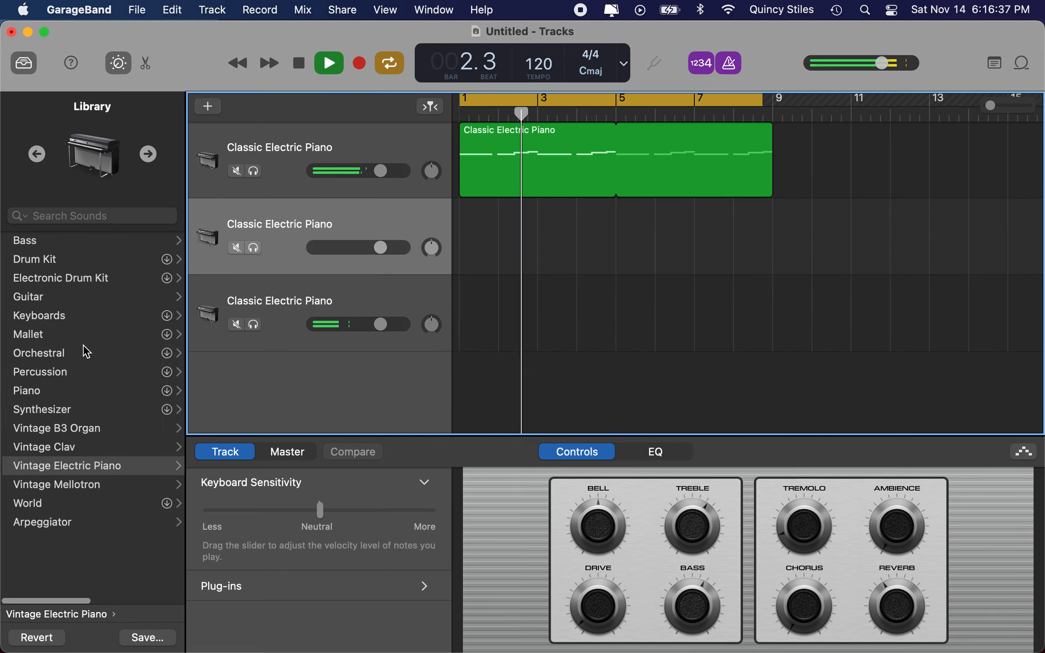
left_click(59, 259)
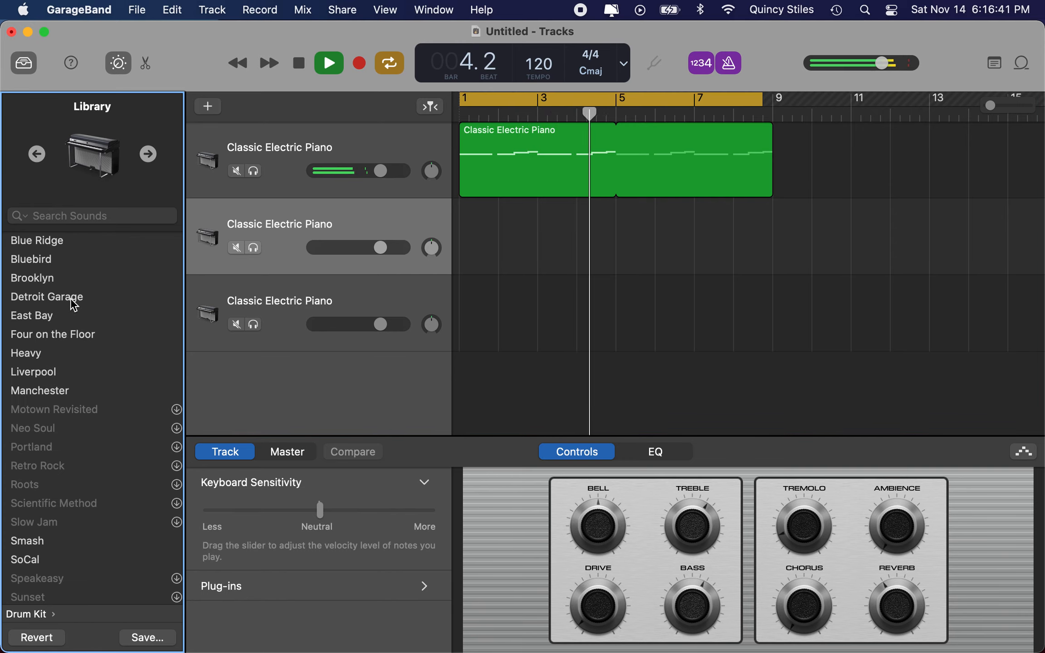
left_click(54, 240)
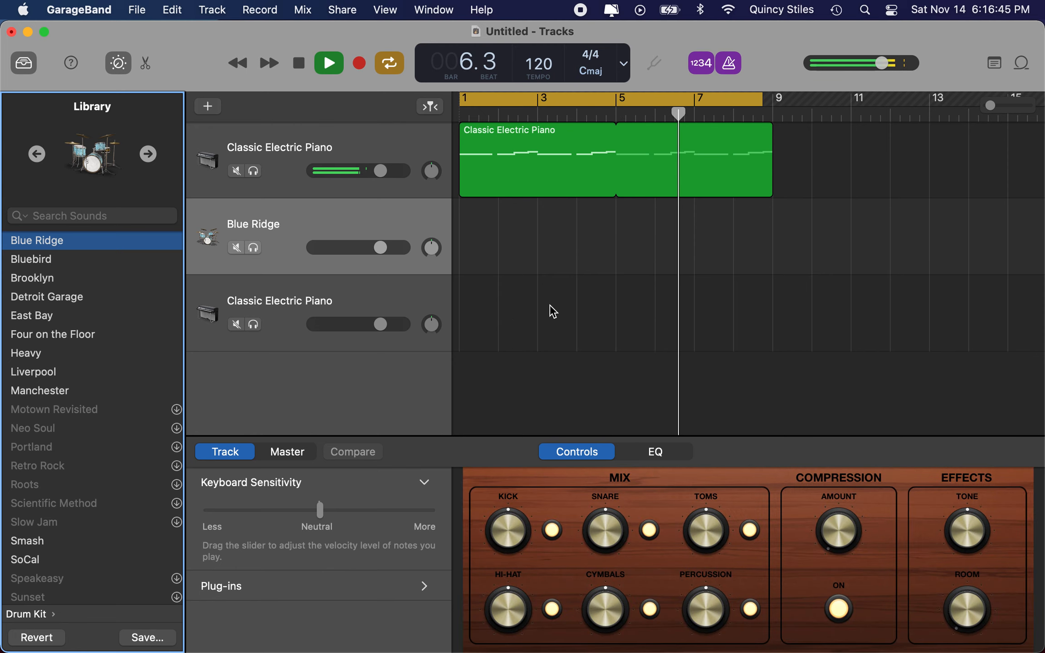
- Open Musical Typing for the Blue Ridge track and lower its keyboard range to octave C2
key("super+k")
left_click(433, 10)
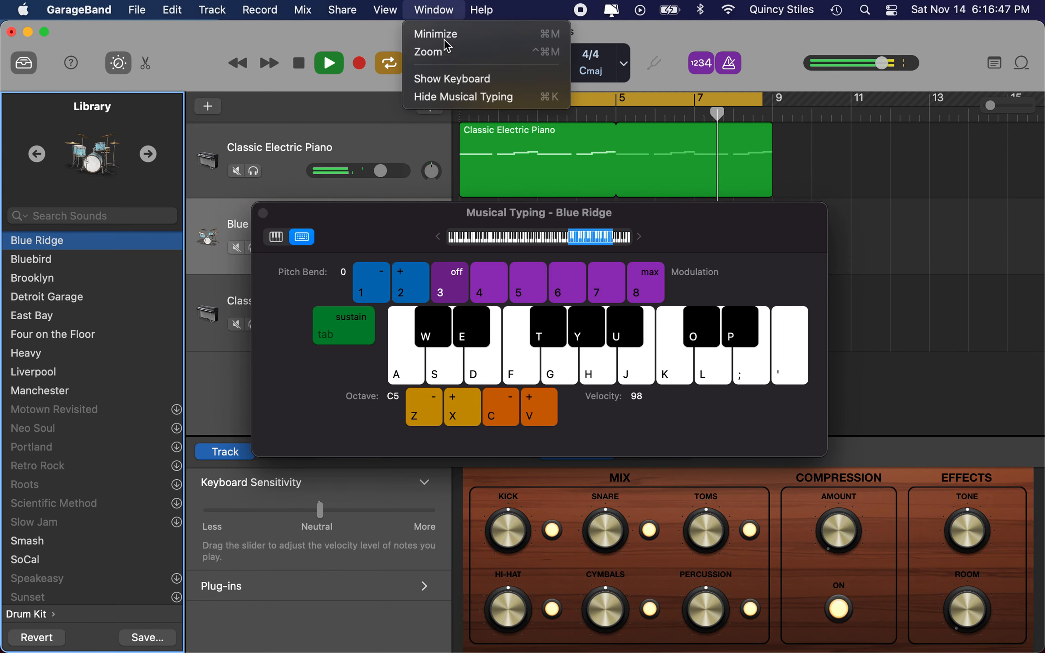
left_click(438, 10)
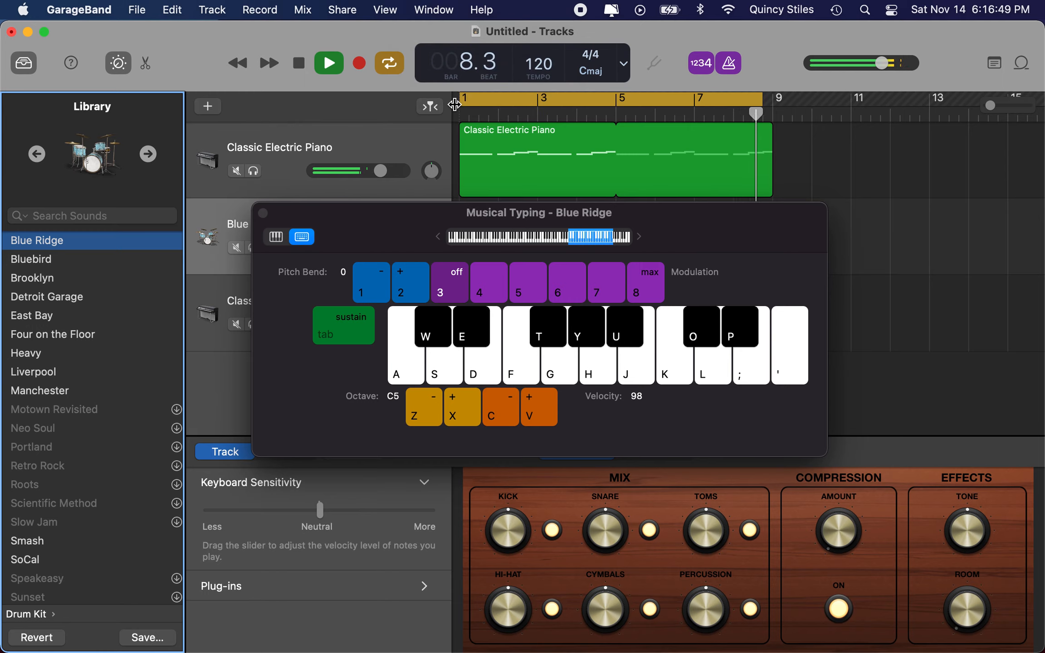
key("a")
left_click_drag(590, 239, 545, 242)
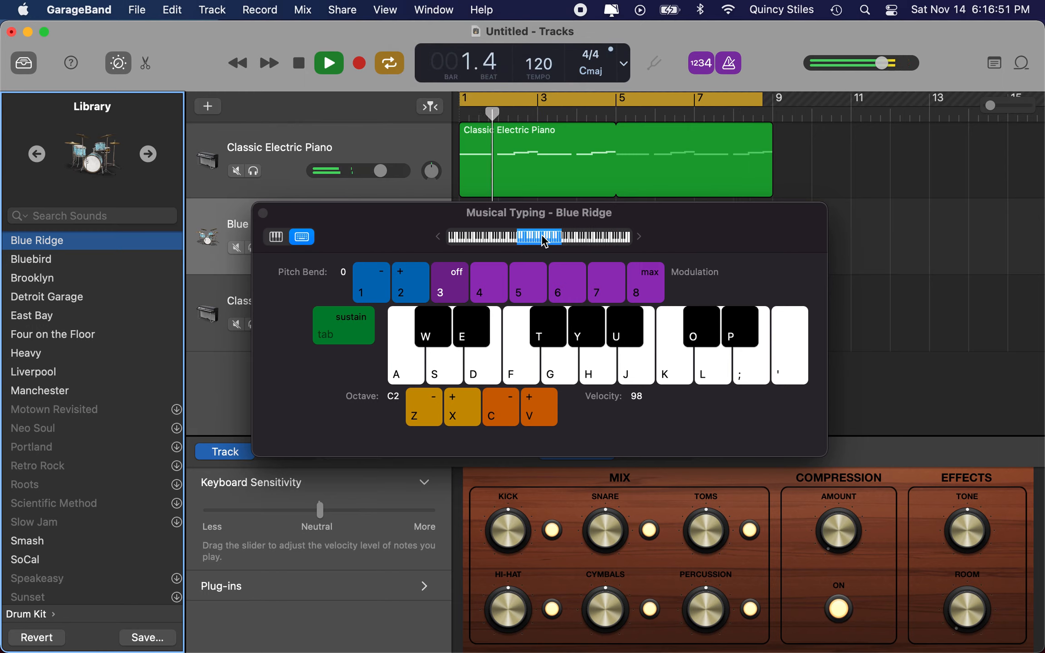
- Audition the Blue Ridge drum sounds along with the playback, using the Musical Typing notes A, S, D, F and H
key("a")
key("a")
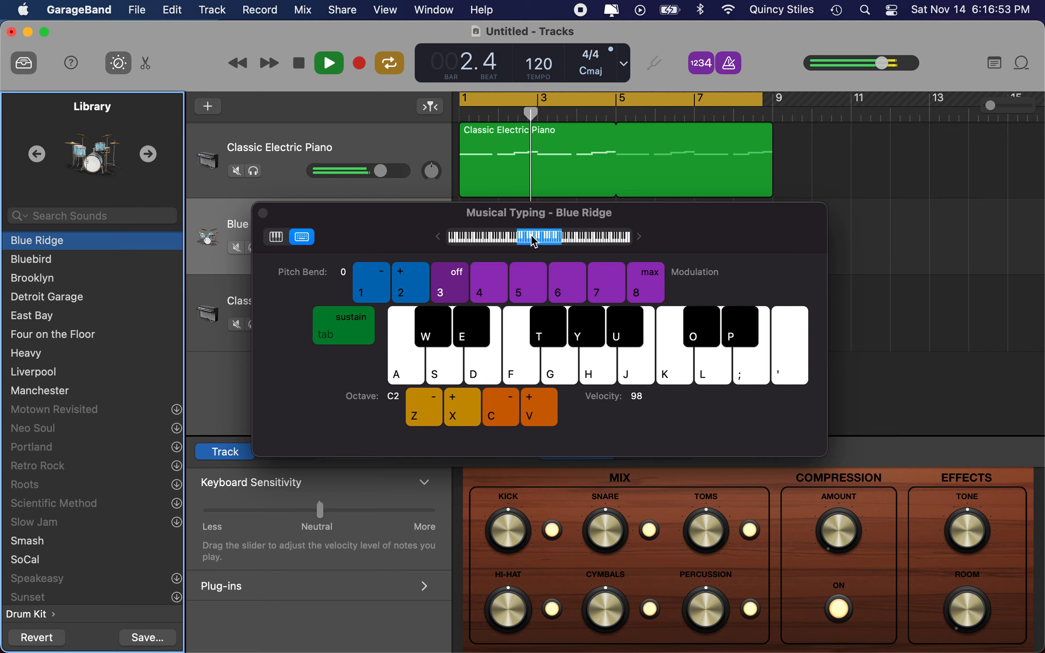
key("d")
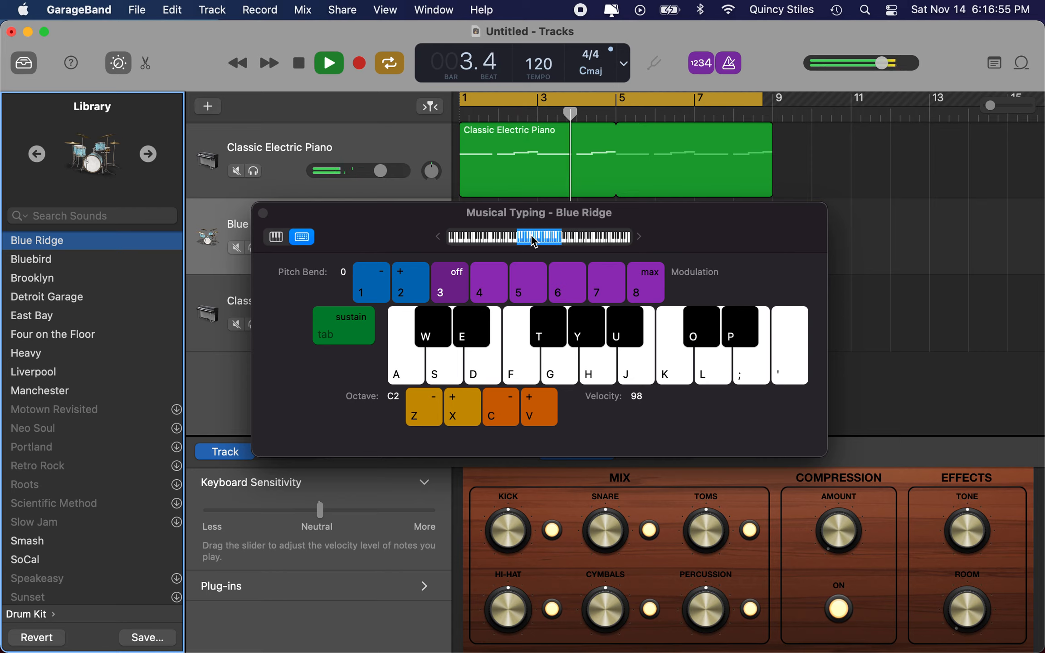
key("f")
key("d")
key("s")
key("h")
key("h")
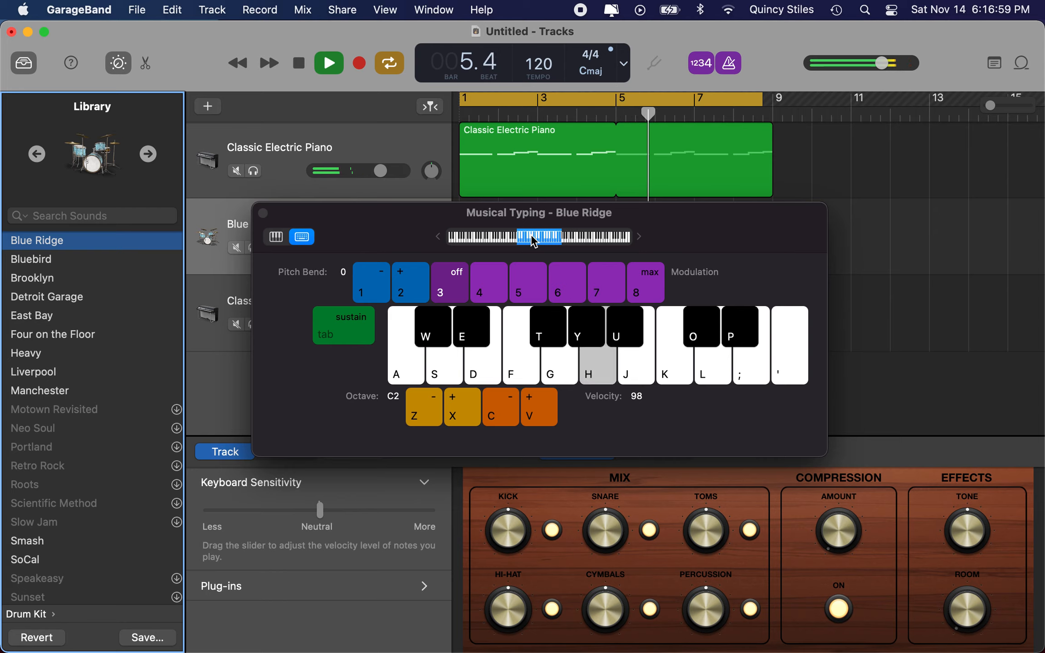
key("a")
key("a")
key("h")
key("a")
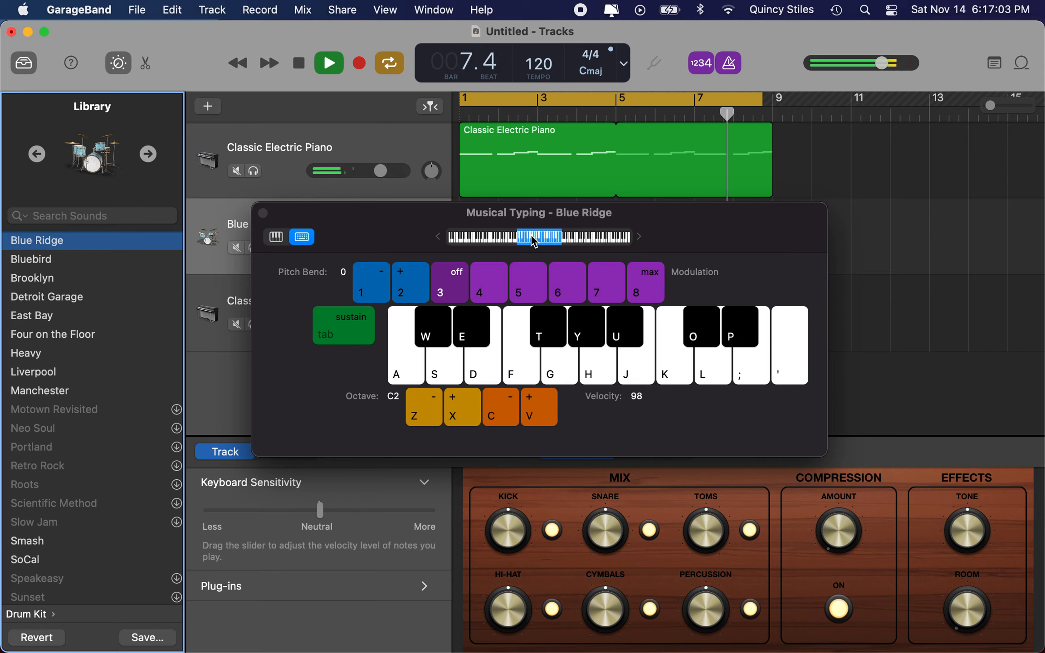
key("a")
key("a")
key("a")
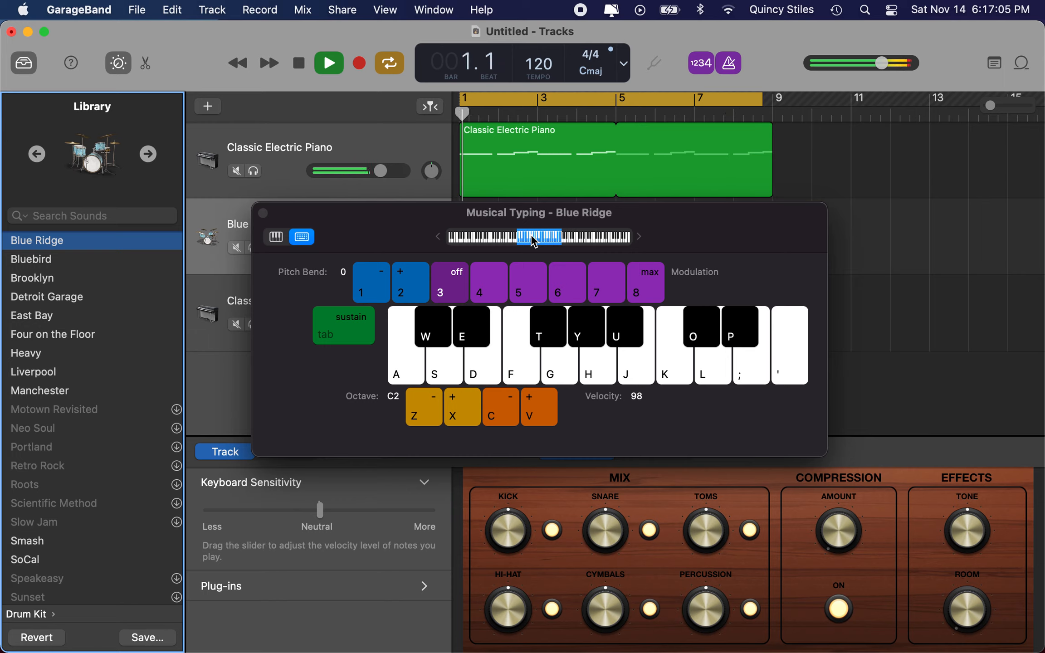
- Extend the end of the cycle region to bar 9 and stop playback
key("a")
left_click_drag(758, 100, 772, 100)
left_click(331, 66)
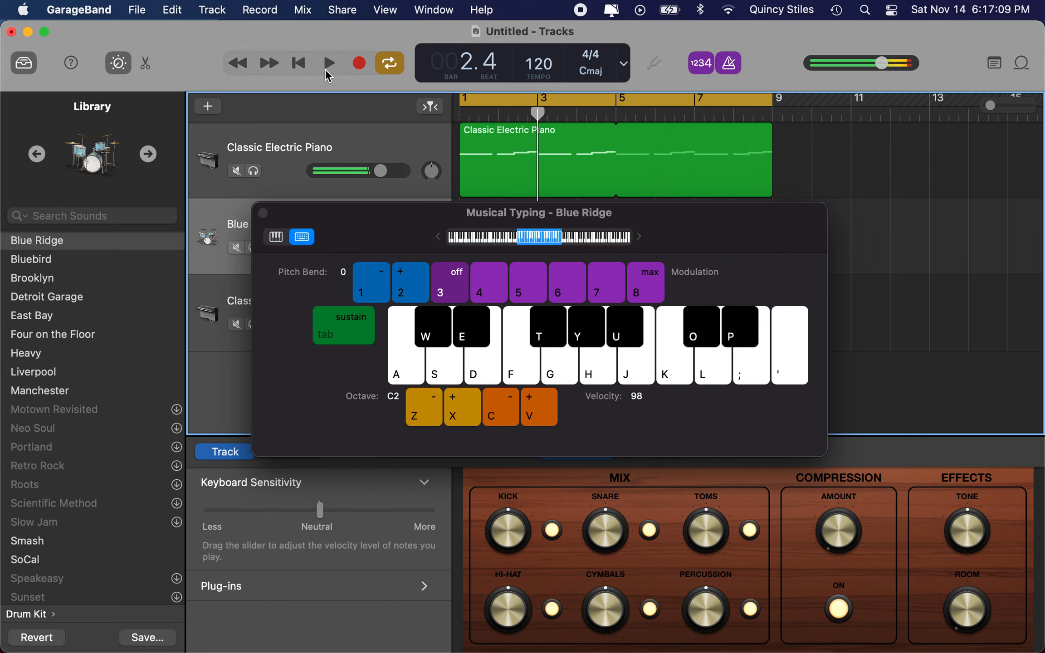
- Record a drum beat on the Blue Ridge track from bar 1 to bar 5, alternating the Musical Typing notes A and H
left_click(298, 65)
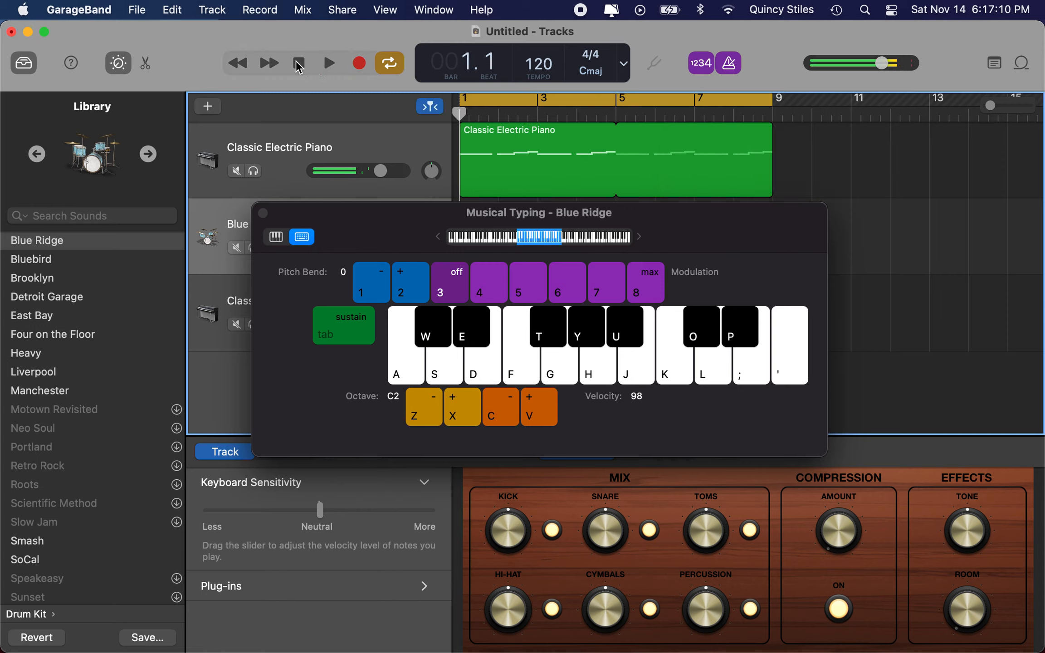
left_click(357, 66)
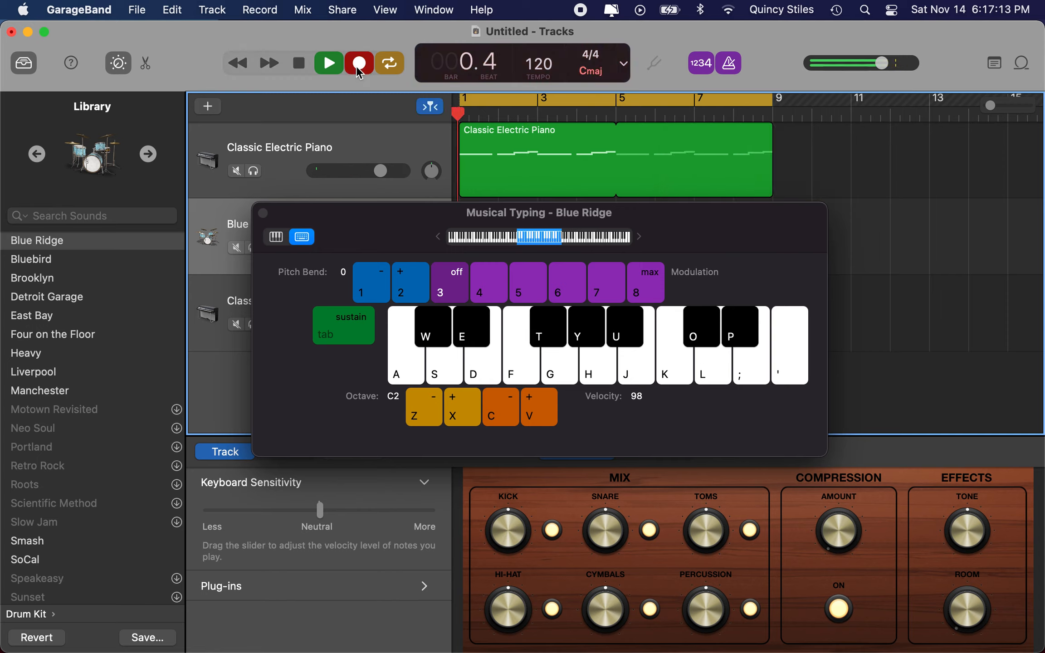
key("a")
key("h")
key("a")
key("h")
key("a")
key("h")
key("a")
key("a")
key("h")
key("a")
key("h")
key("a")
key("h")
key("a")
key("h")
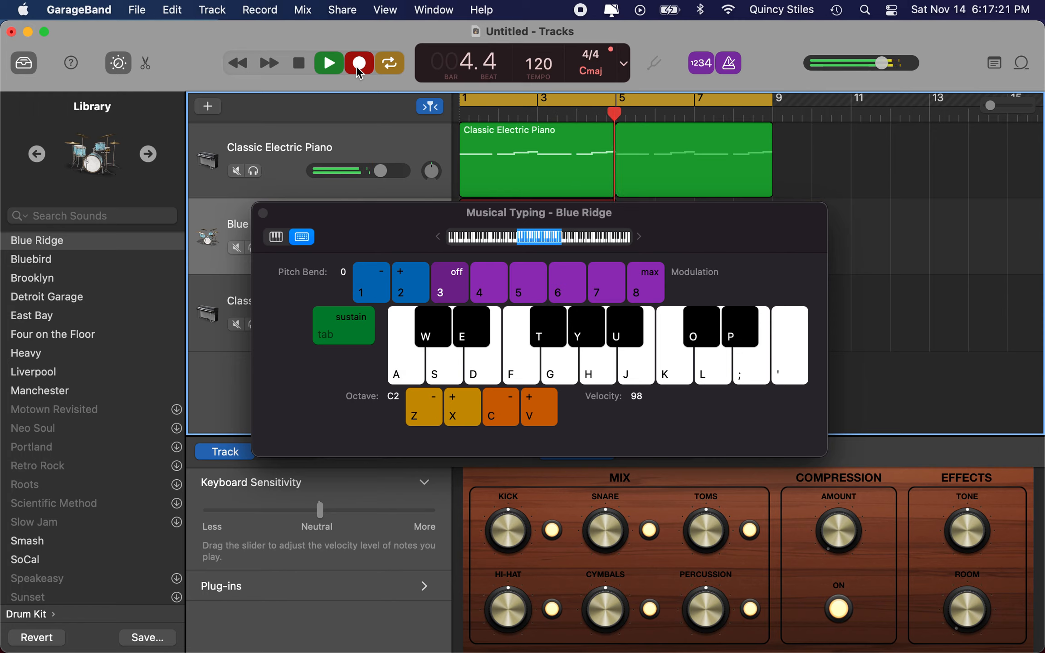
left_click(359, 63)
- Move the Musical Typing window clear of the Blue Ridge region and loop that region out to bar 9
left_click_drag(676, 226, 667, 295)
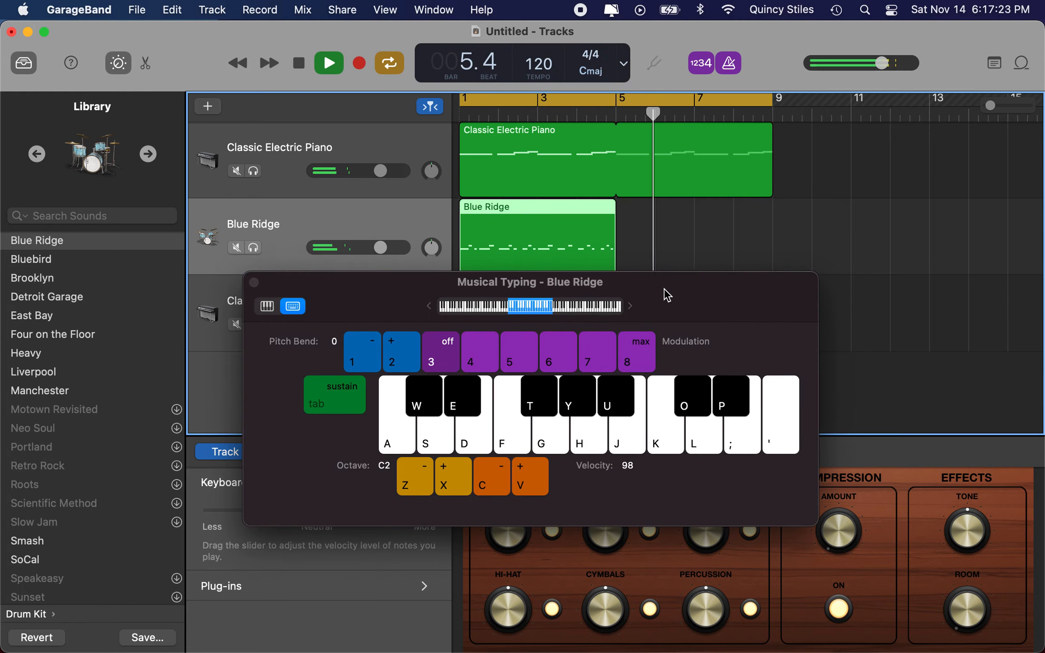
left_click_drag(614, 216, 770, 222)
- Assign the Liverpool Bass sound from the Bass category to the third track
left_click(204, 292)
scroll(166, 305, "left", 5)
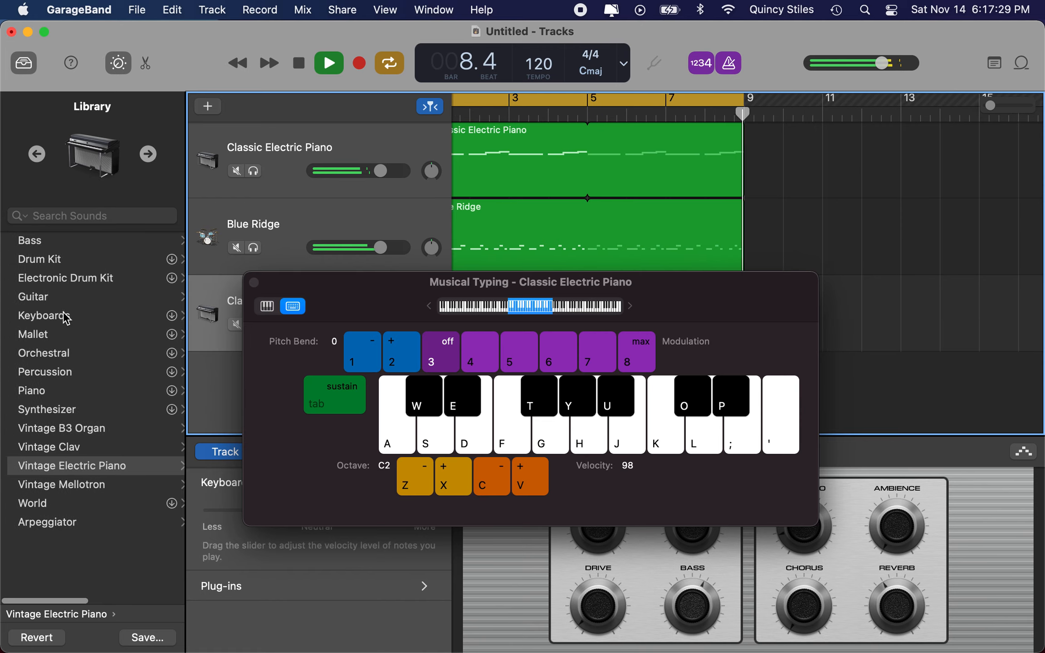
left_click(50, 241)
left_click(79, 266)
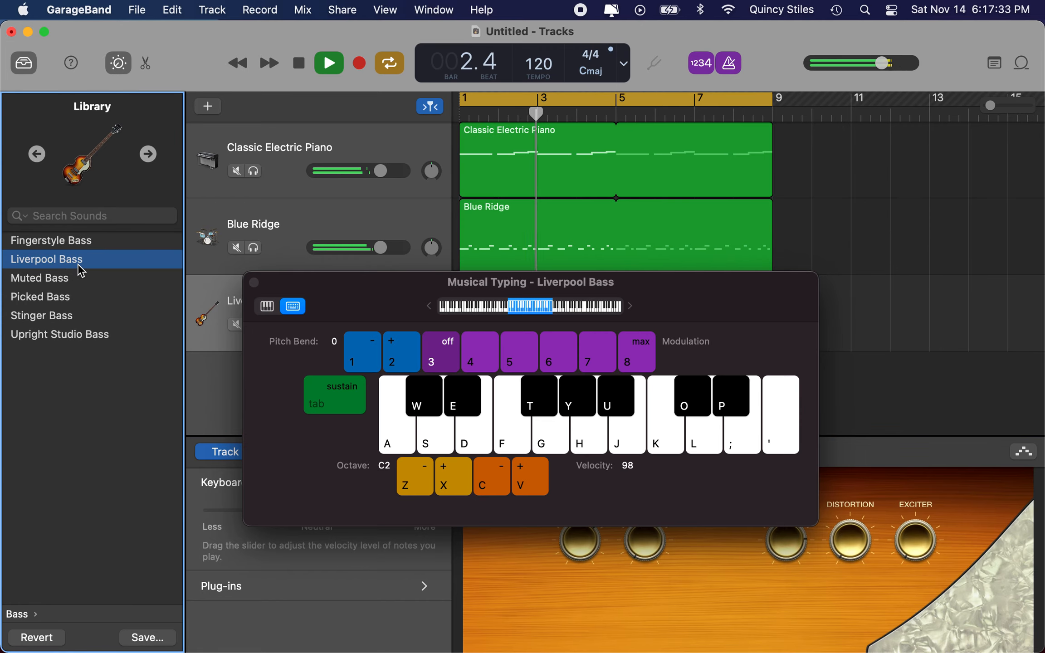
- Audition the Liverpool Bass with the Musical Typing notes F, S, D and F during playback, ending with playback stopped
key("f")
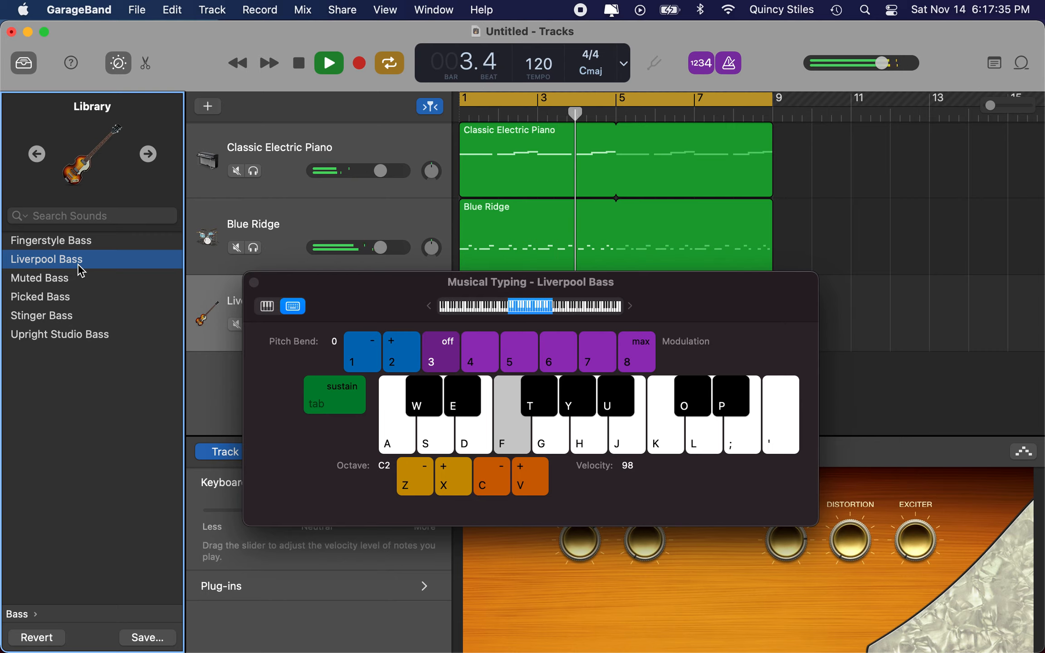
key("s")
key("d")
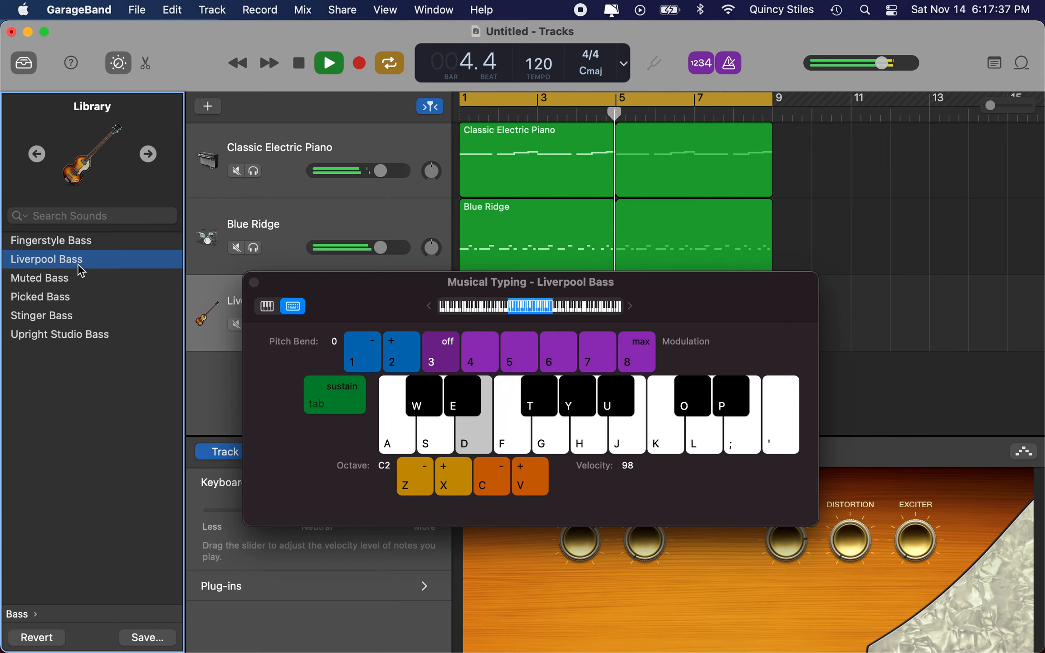
key("f")
left_click(300, 63)
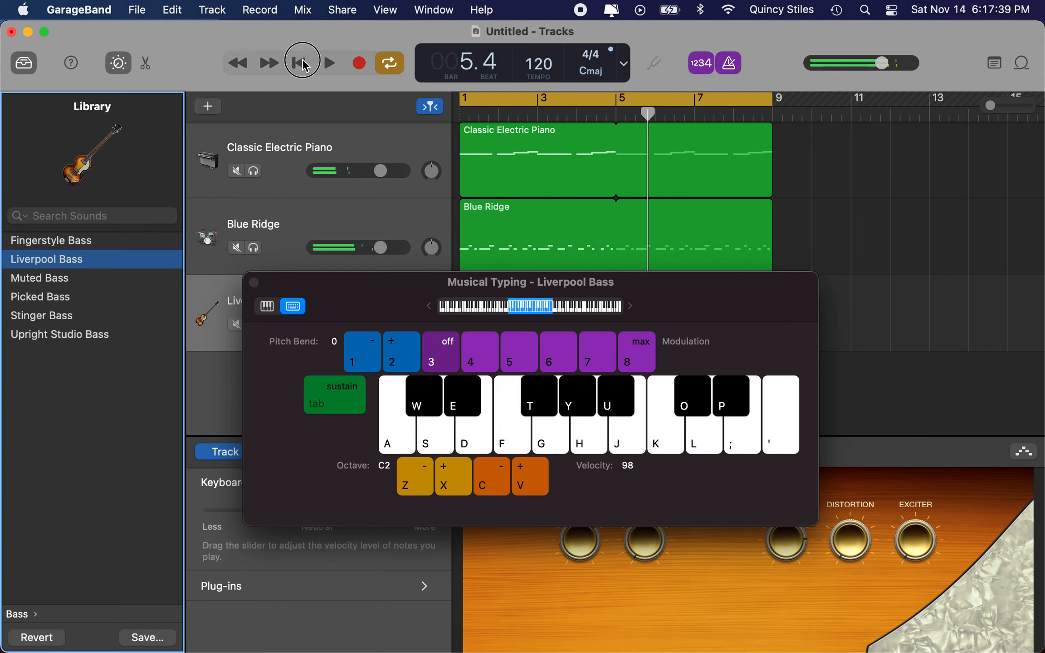
- Record a bass line on the Liverpool Bass track from bar 1 to bar 5, playing the Musical Typing notes F, S, D, F twice
left_click(303, 64)
left_click(359, 64)
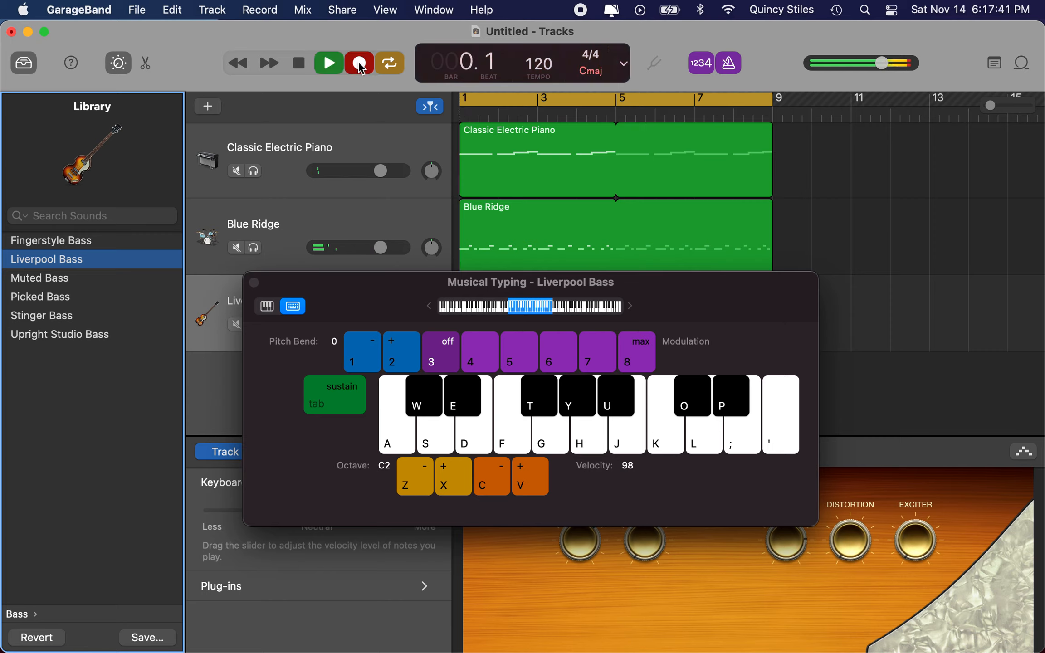
key("f")
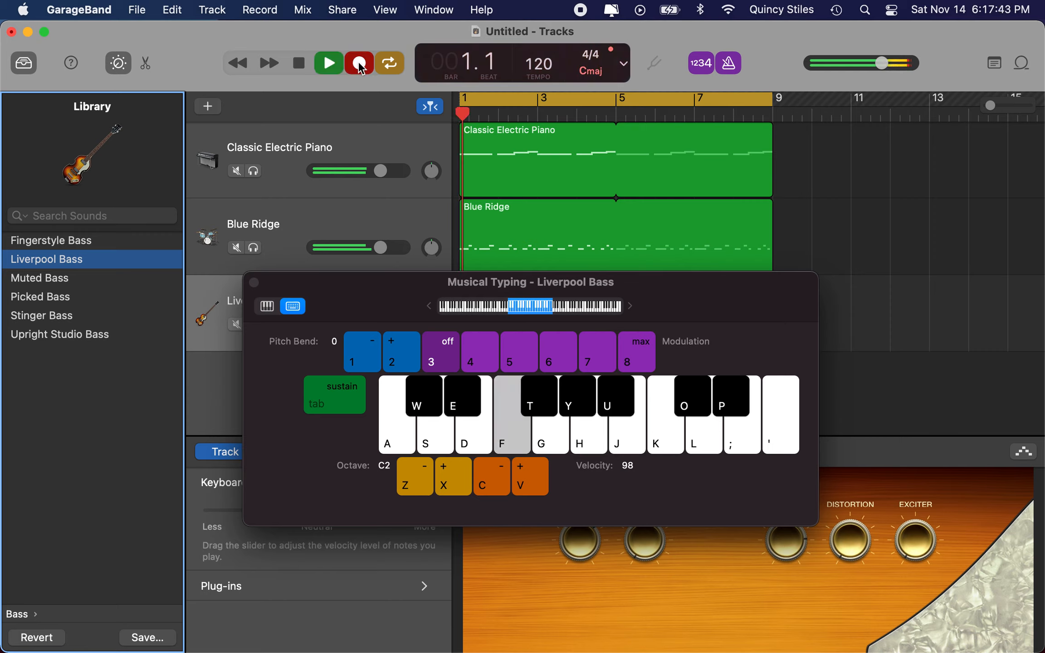
key("s")
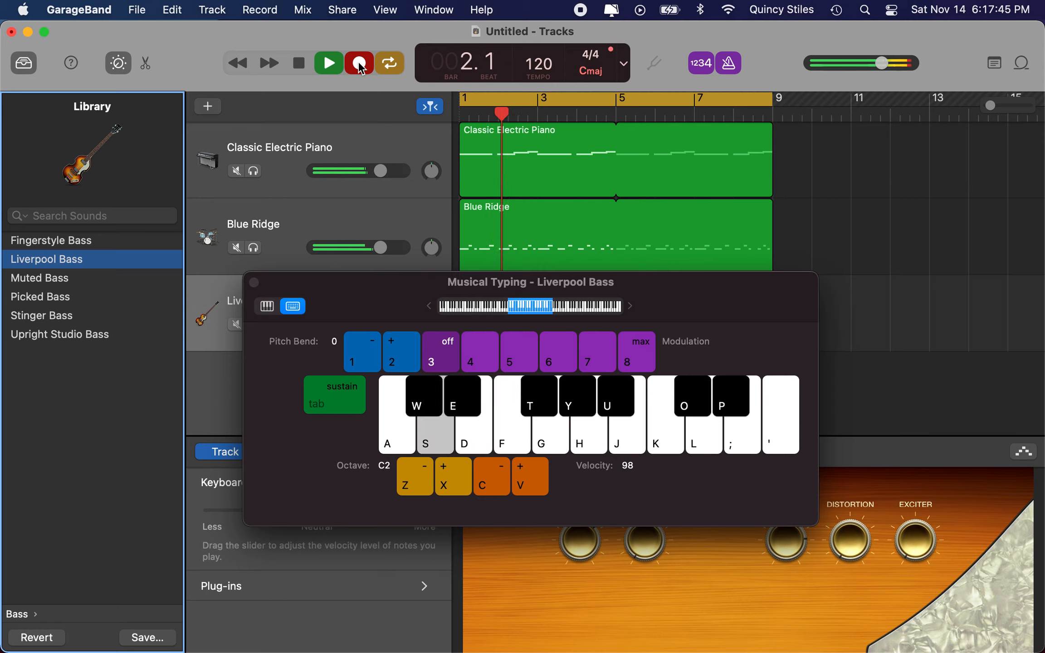
key("d")
key("f")
key("f")
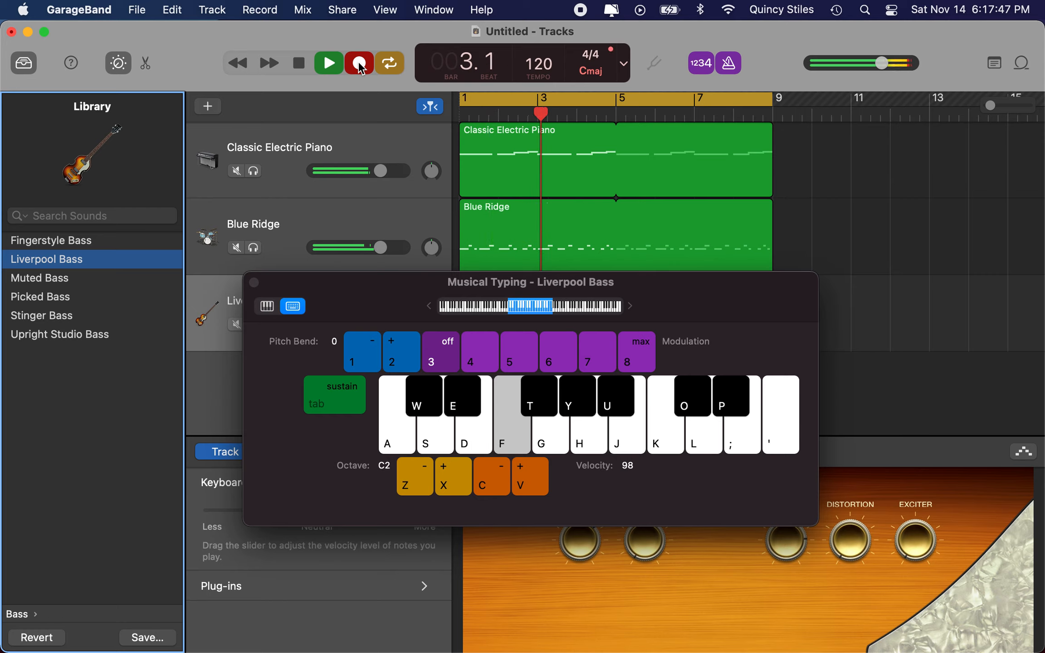
key("s")
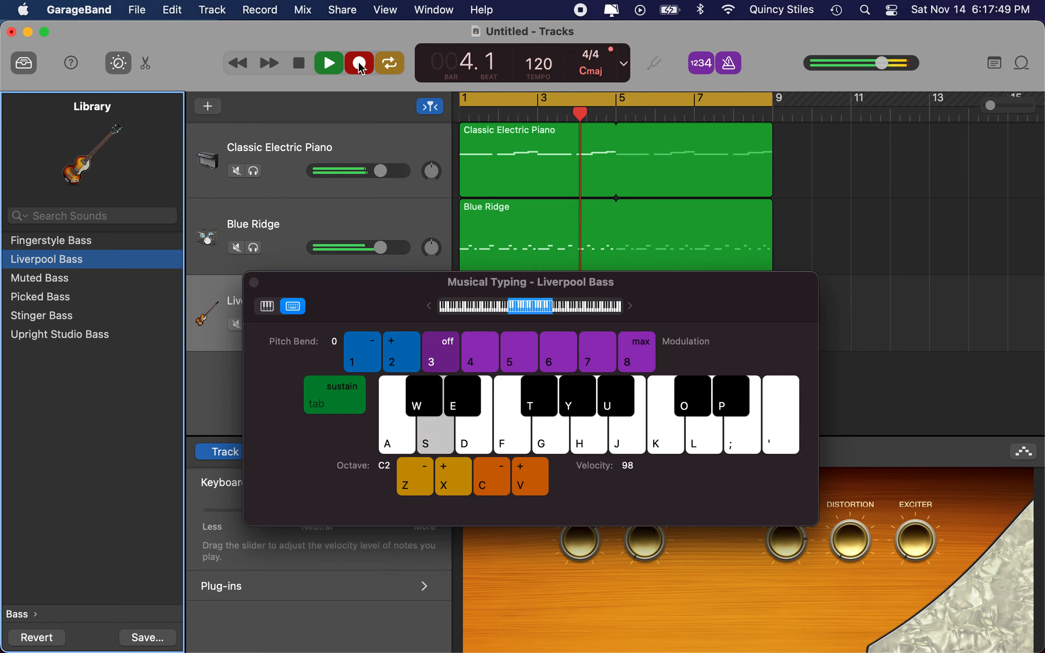
key("d")
key("f")
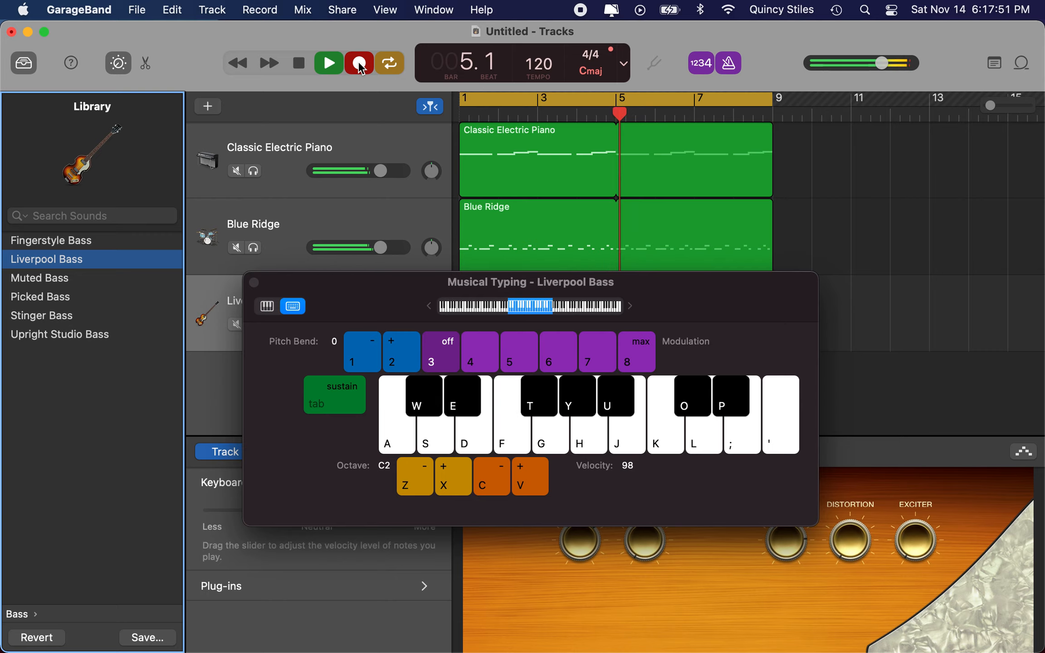
left_click(359, 64)
- Shorten the recorded Liverpool Bass region to end at bar 3 and loop it out to bar 9
left_click_drag(665, 303, 682, 439)
left_click_drag(613, 343, 526, 346)
left_click_drag(535, 290, 773, 301)
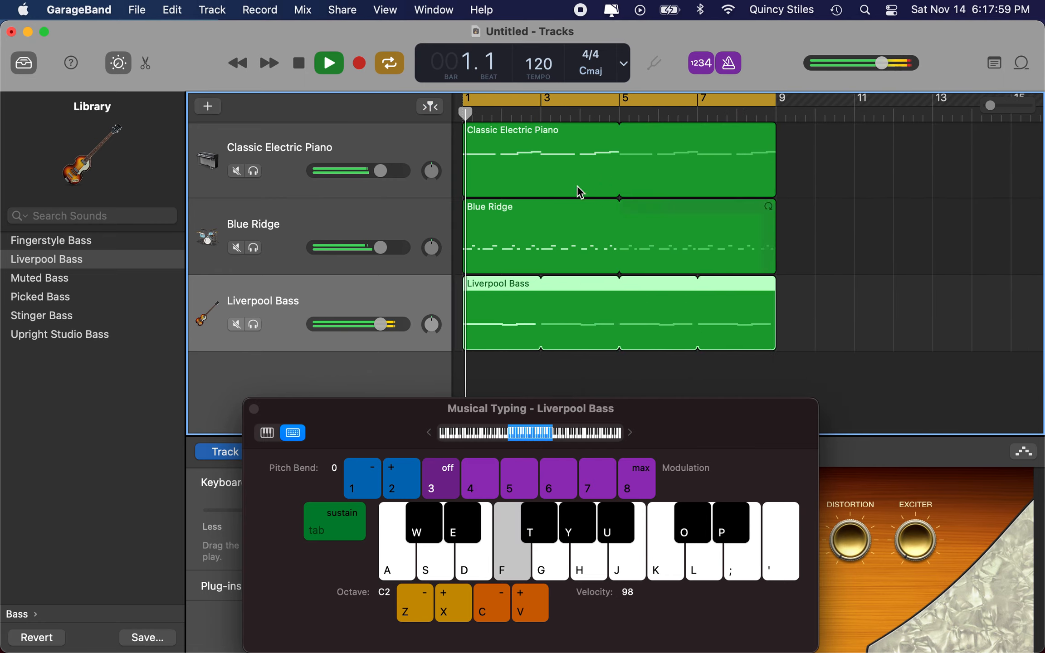
- Create a fourth track with duplicate settings from Liverpool Bass and assign it the Classic Clean sound from the Guitar category
right_click(313, 305)
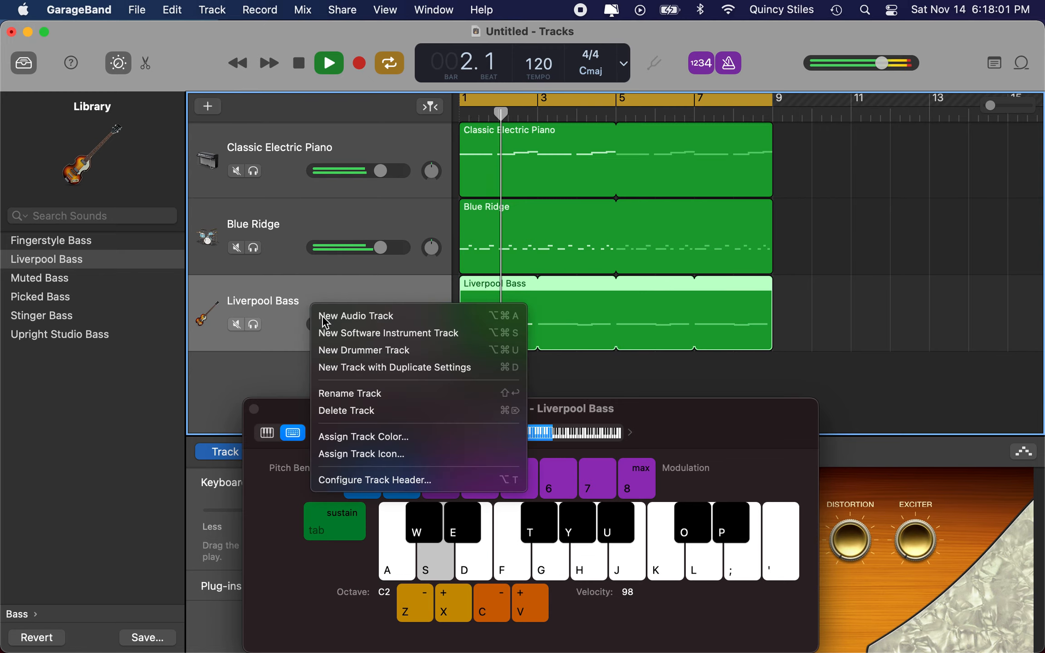
left_click(400, 377)
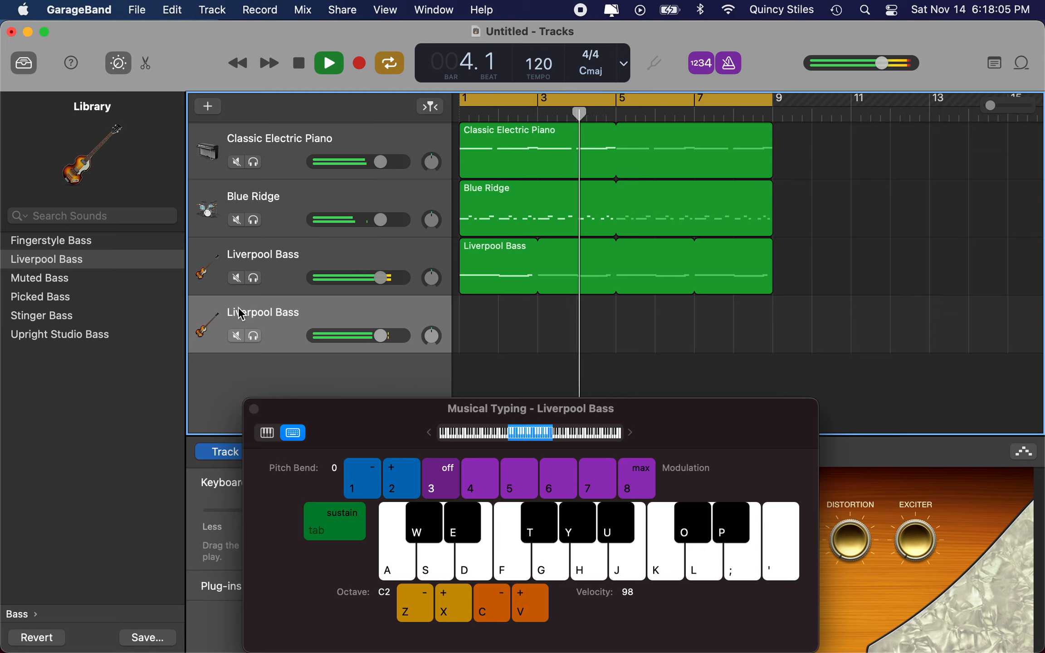
scroll(121, 321, "left", 5)
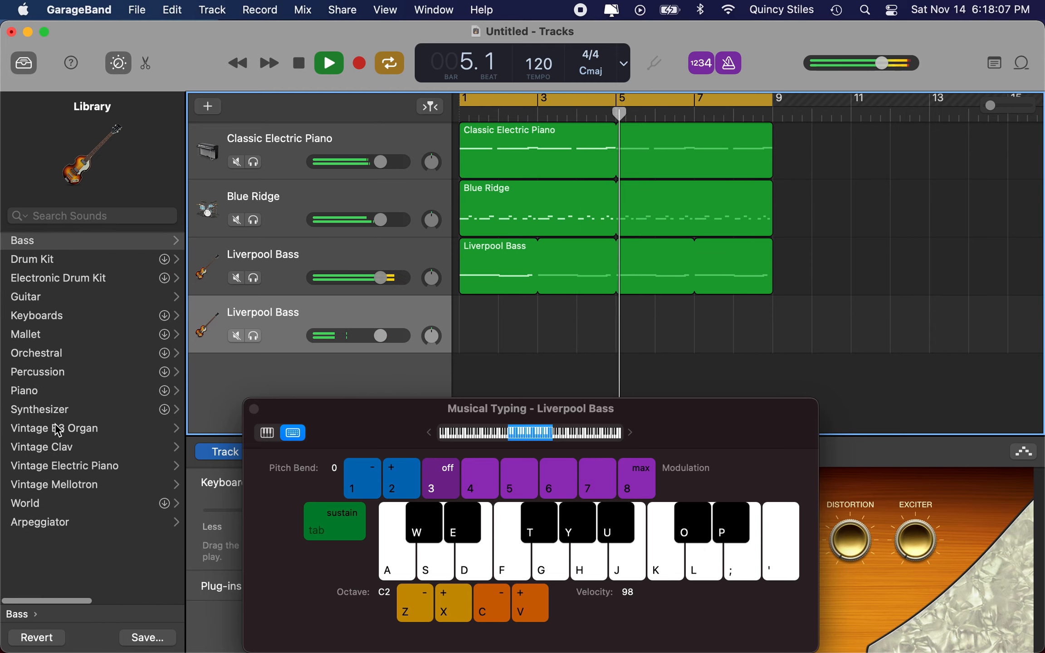
left_click(47, 297)
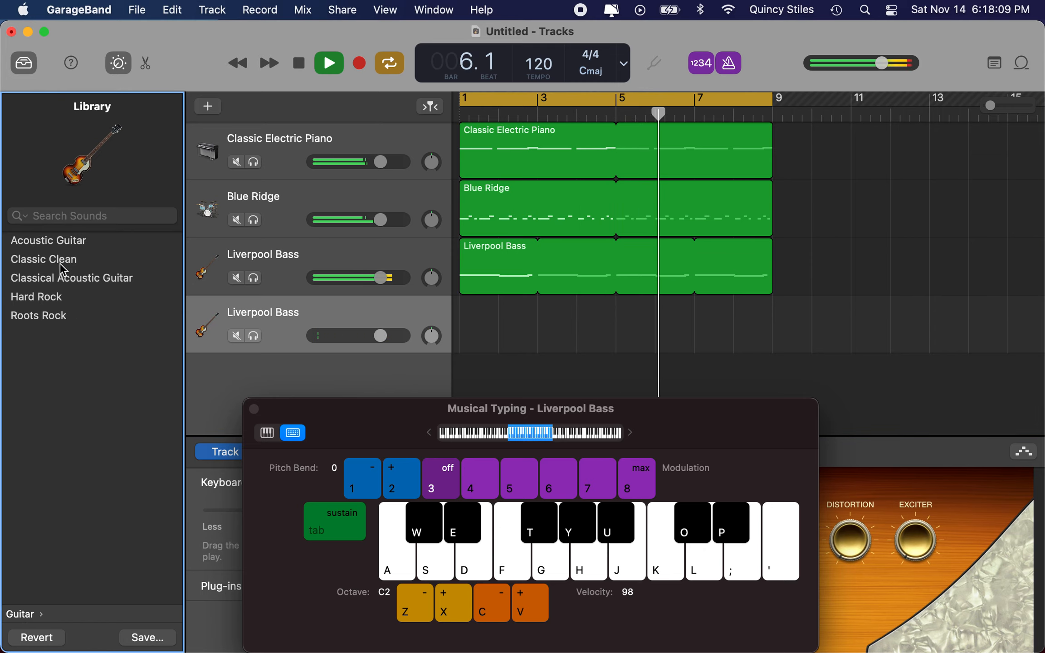
left_click(66, 262)
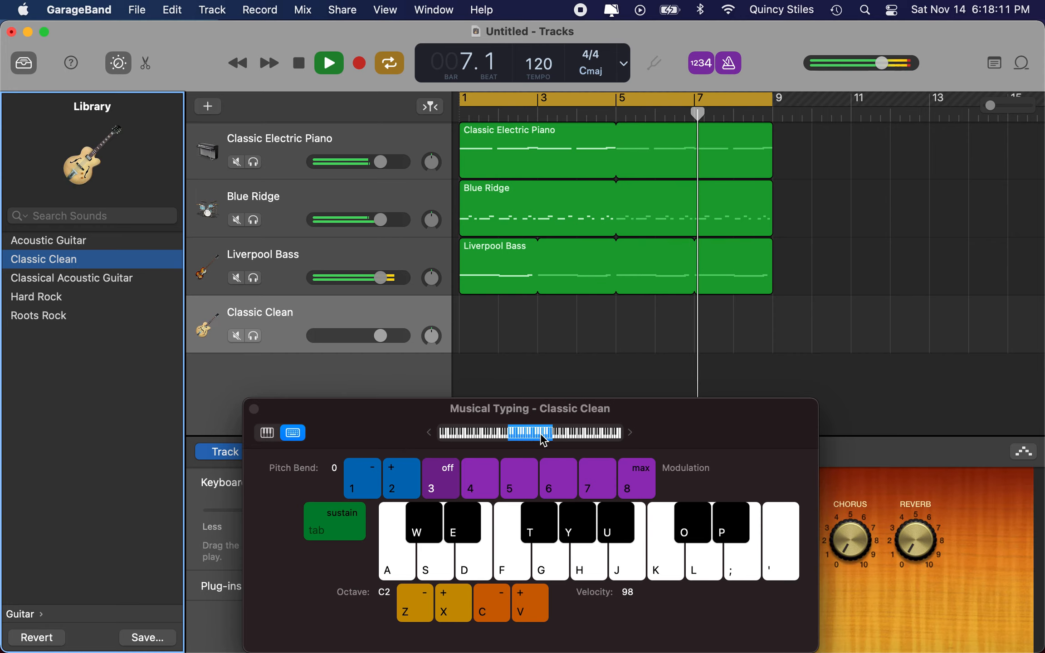
- Lower the Musical Typing range to octave C0 and raise the Classic Clean track's volume to maximum
left_click(469, 435)
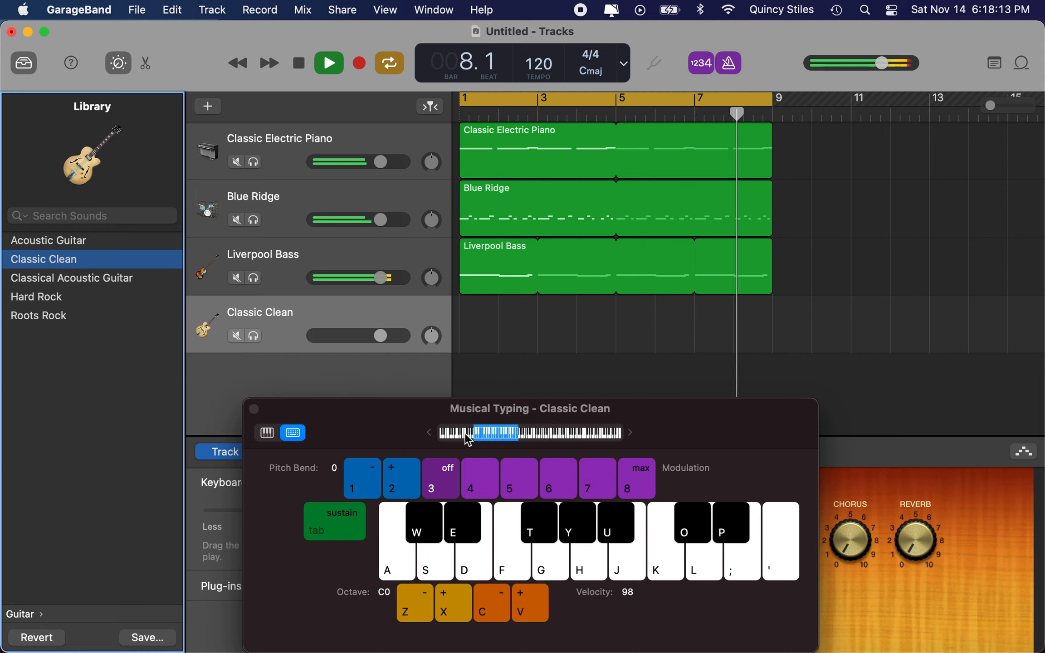
key("a")
key("a")
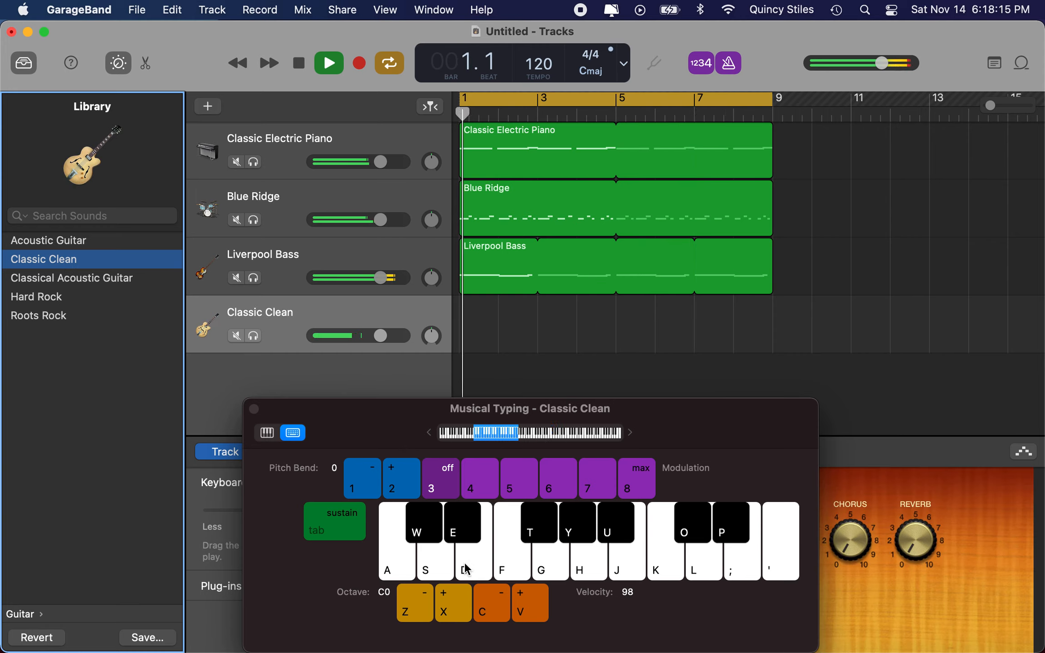
key("F12")
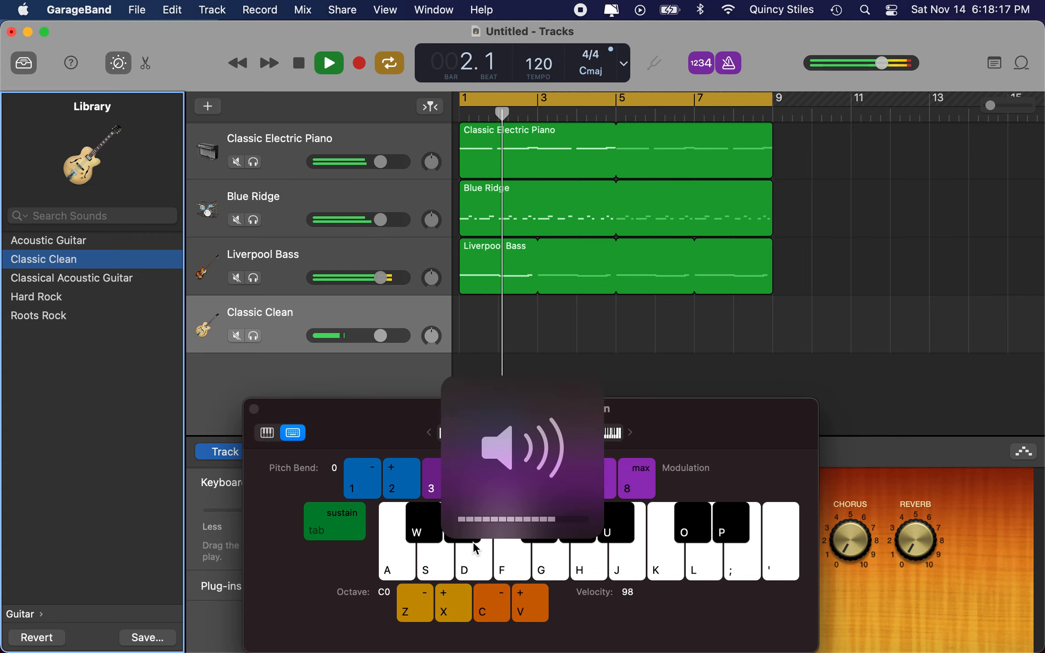
left_click_drag(380, 336, 452, 336)
- Audition Classic Clean guitar melodies along with the looped tracks, using Musical Typing notes from A up to the apostrophe, ending with playback stopped
key("a")
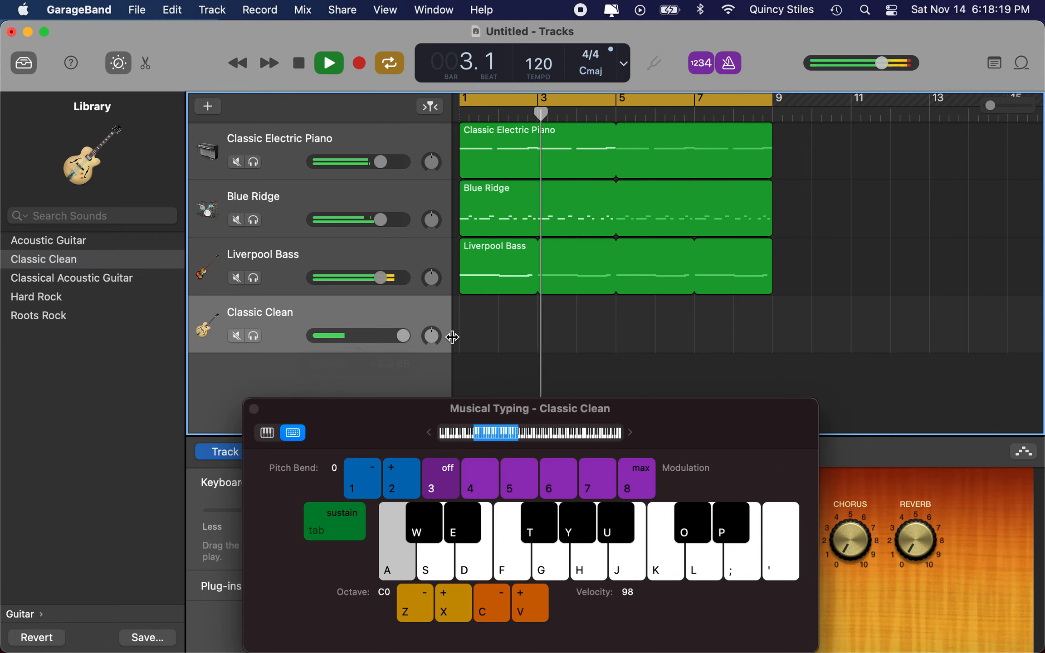
key("j")
key("l")
key("semicolon")
key("semicolon")
key("apostrophe")
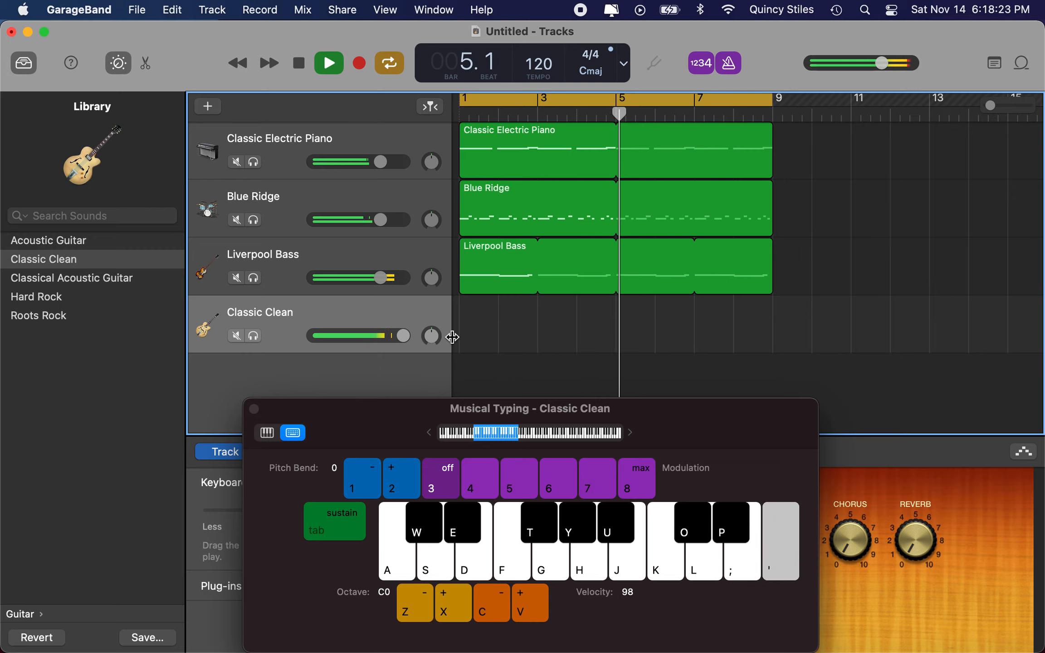
key("apostrophe")
key("apostrophe")
key("semicolon")
key("a")
key("s")
key("s")
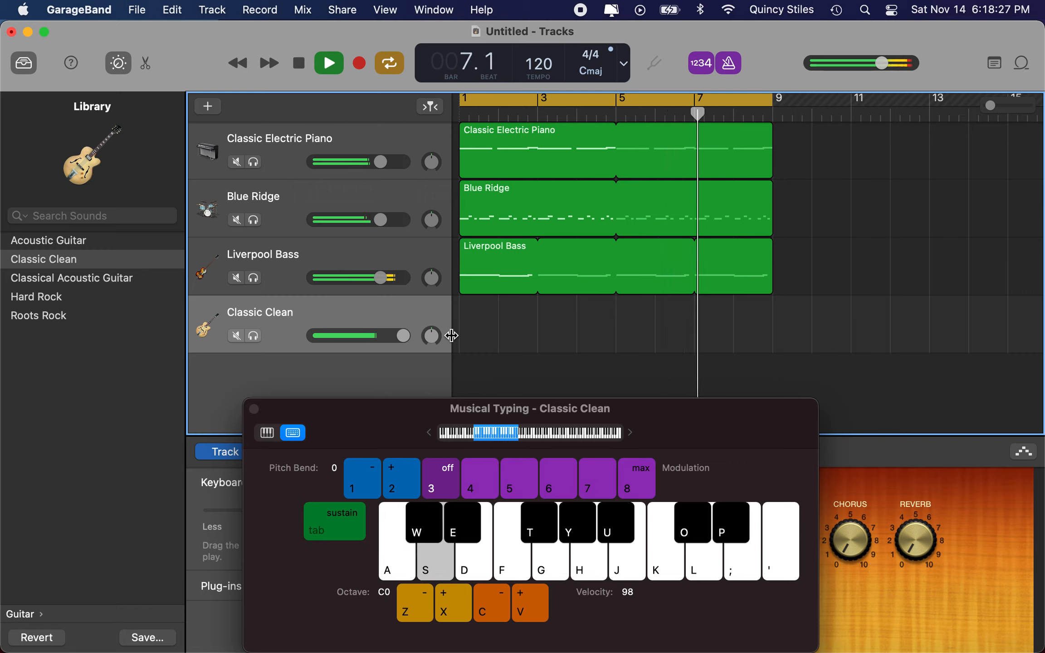
key("a")
key("s")
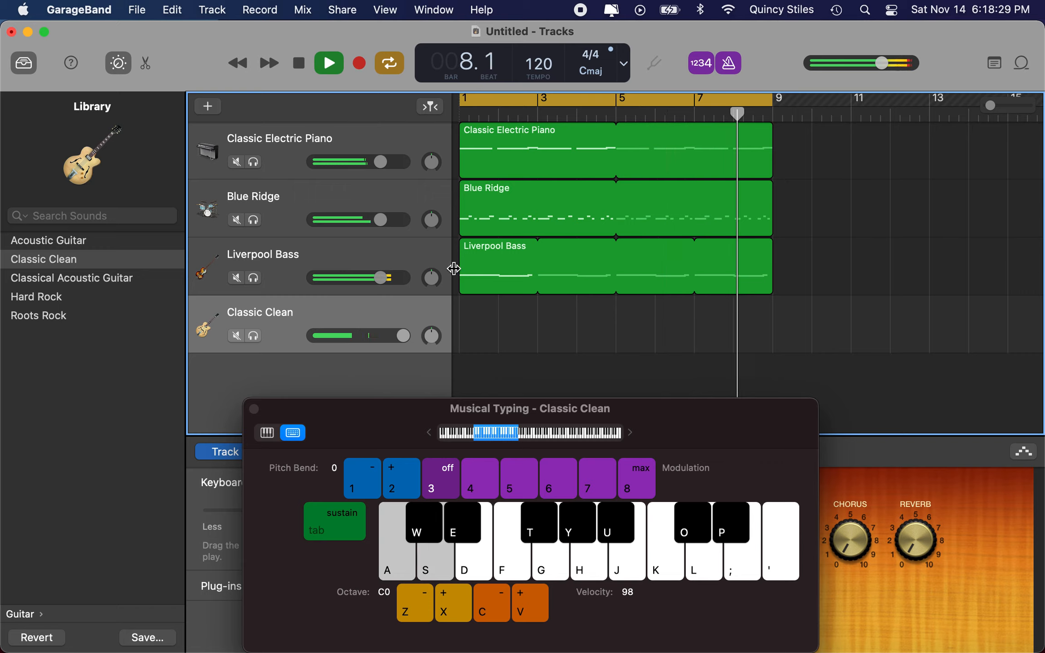
key("d")
key("f")
key("s")
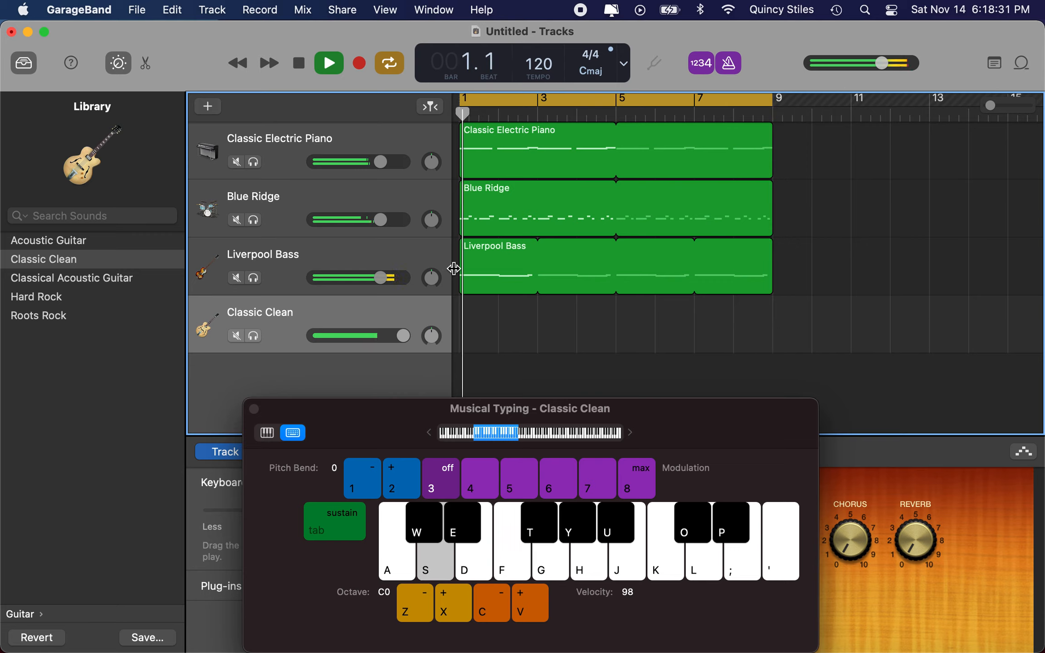
key("a")
key("s")
key("d")
key("f")
key("g")
key("f")
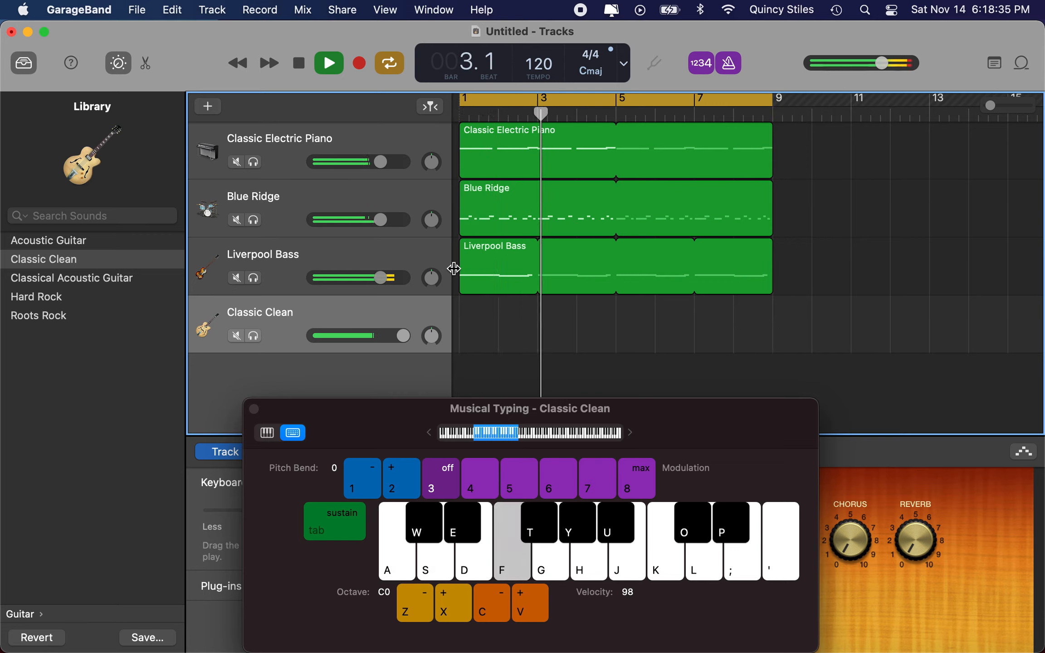
key("f")
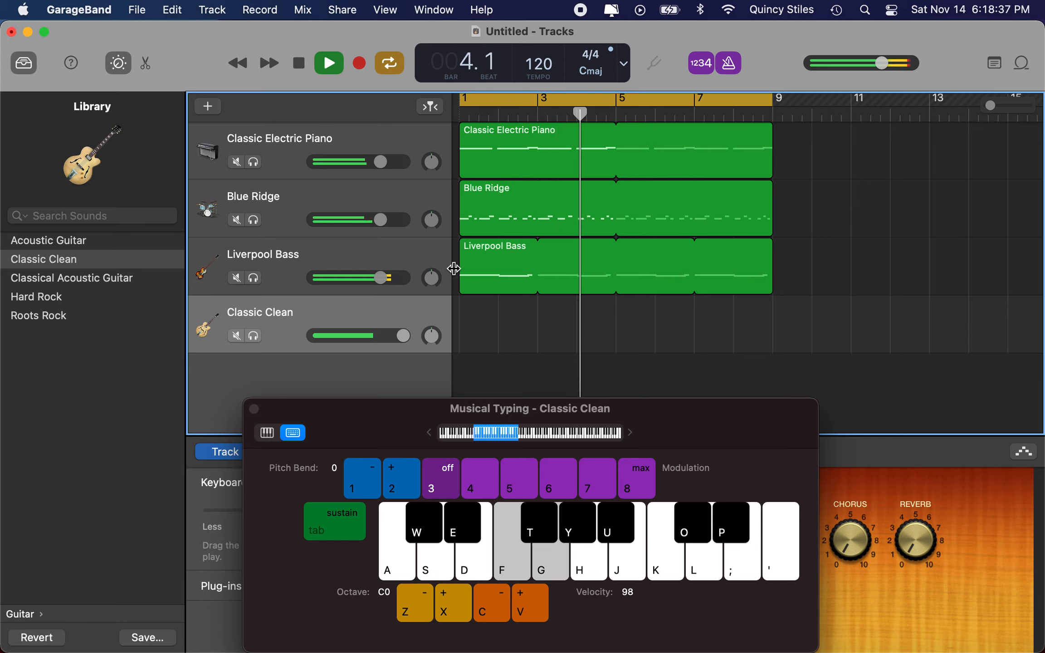
key("d")
key("f")
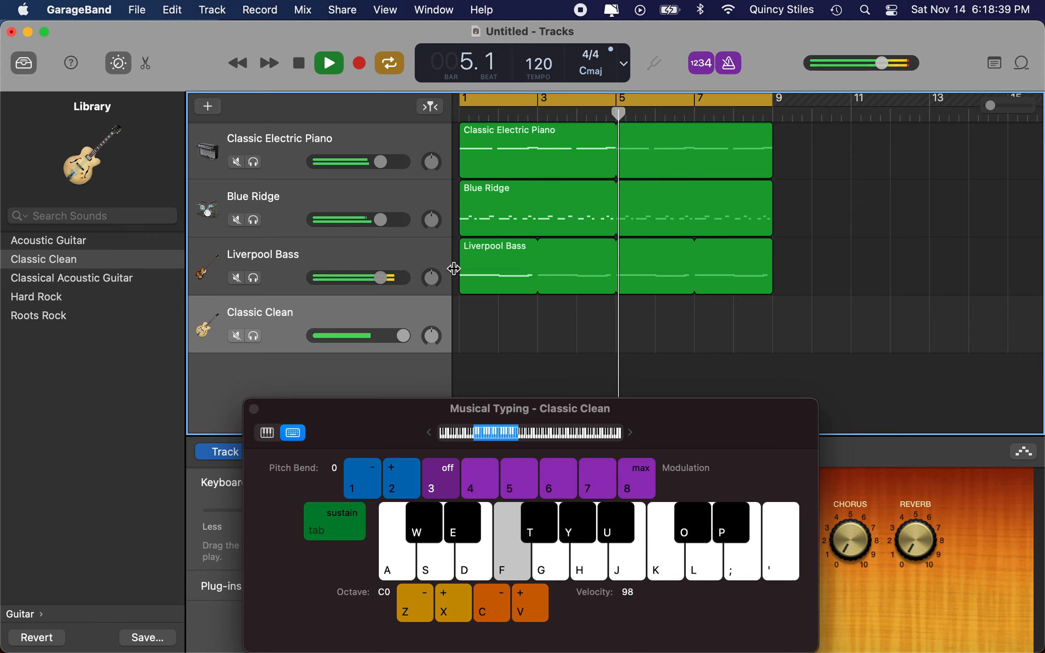
key("g")
key("f")
key("d")
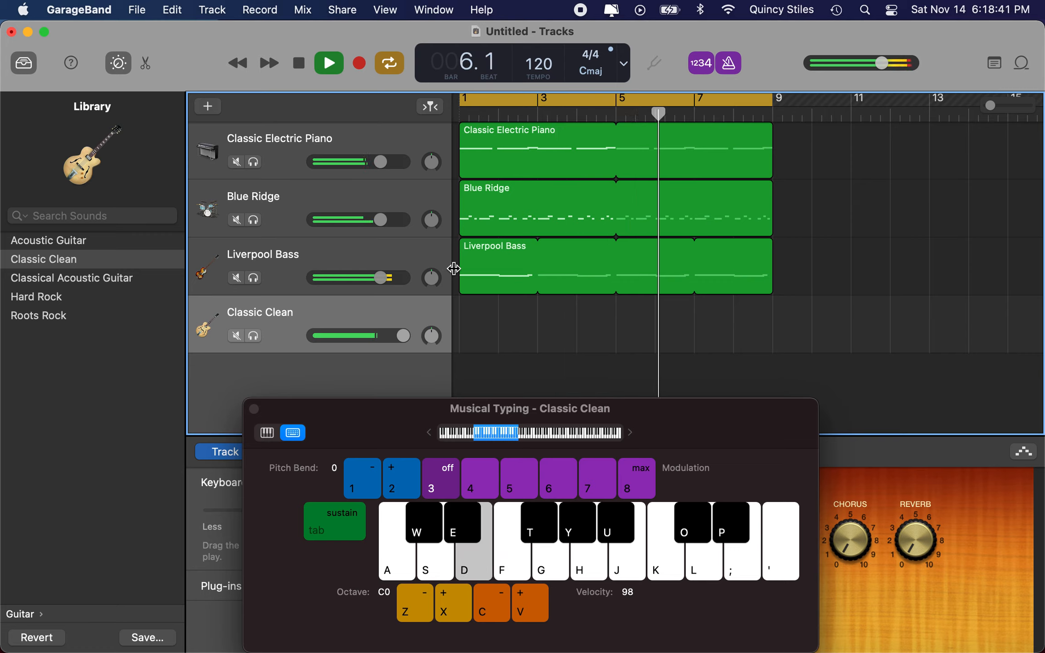
key("s")
key("g")
key("f")
left_click(325, 65)
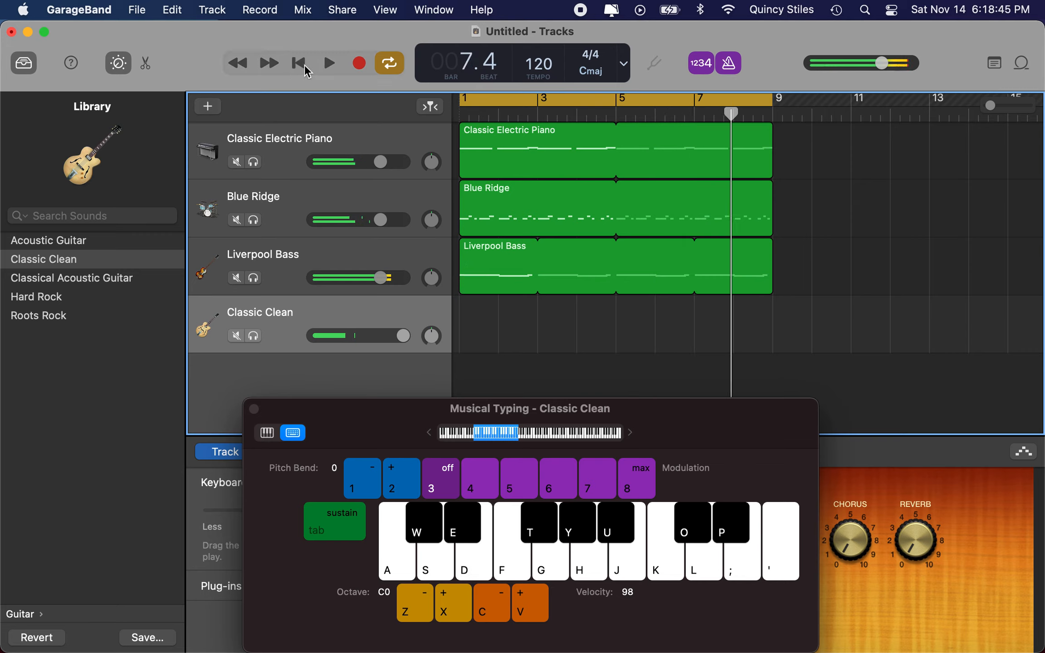
- Record the Classic Clean melody F, D, S, D, F, G, F, D, S from bar 1 to bar 5 and loop its region to bar 9
left_click(304, 64)
left_click(360, 65)
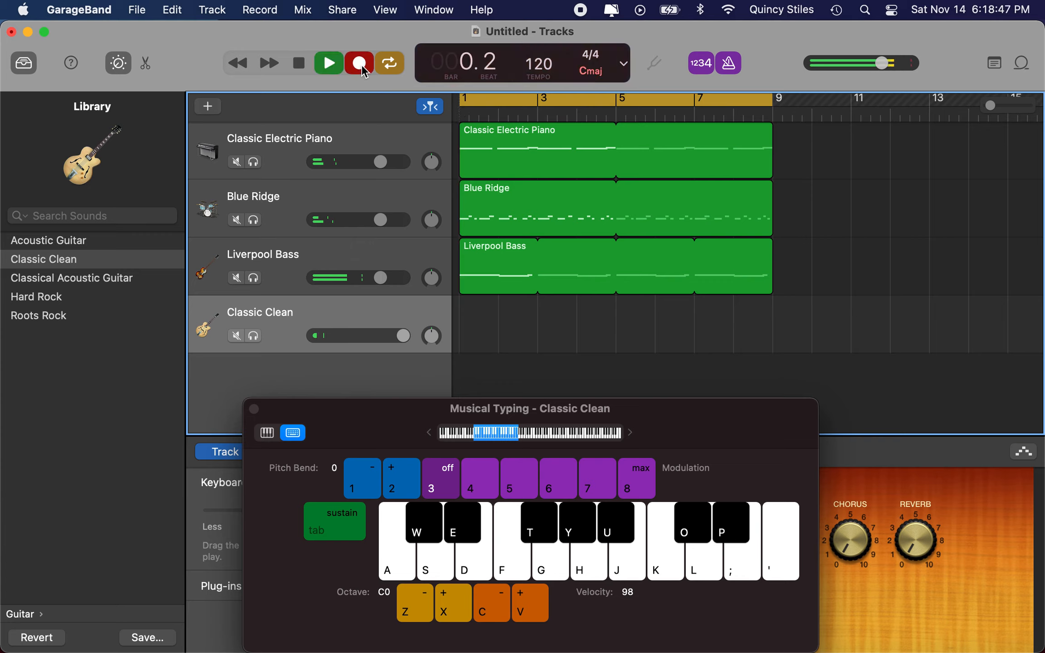
key("f")
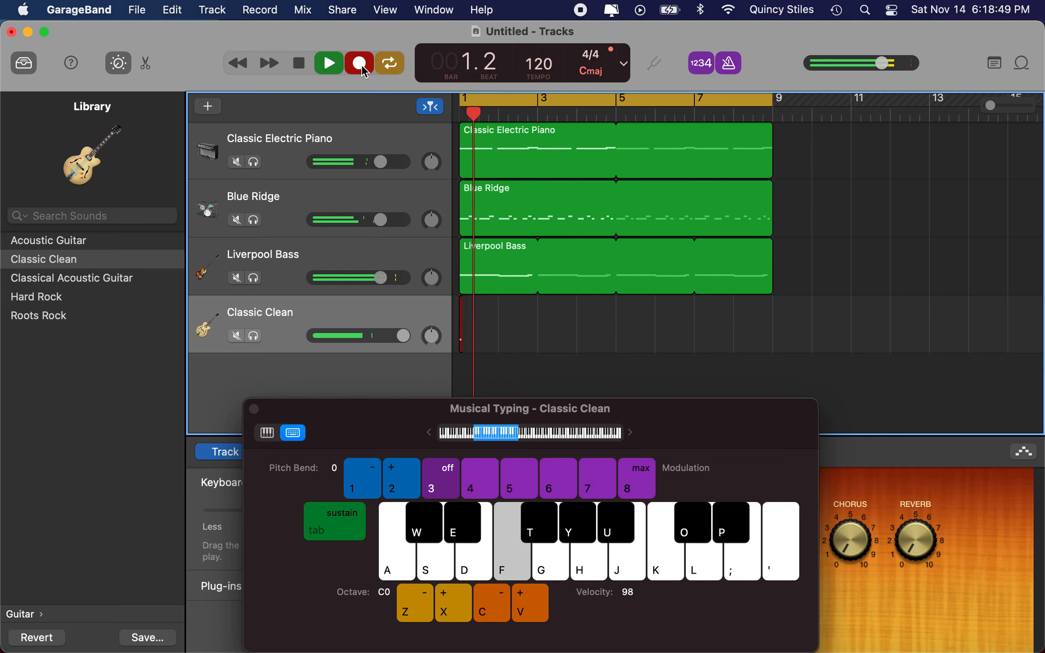
key("d")
key("s")
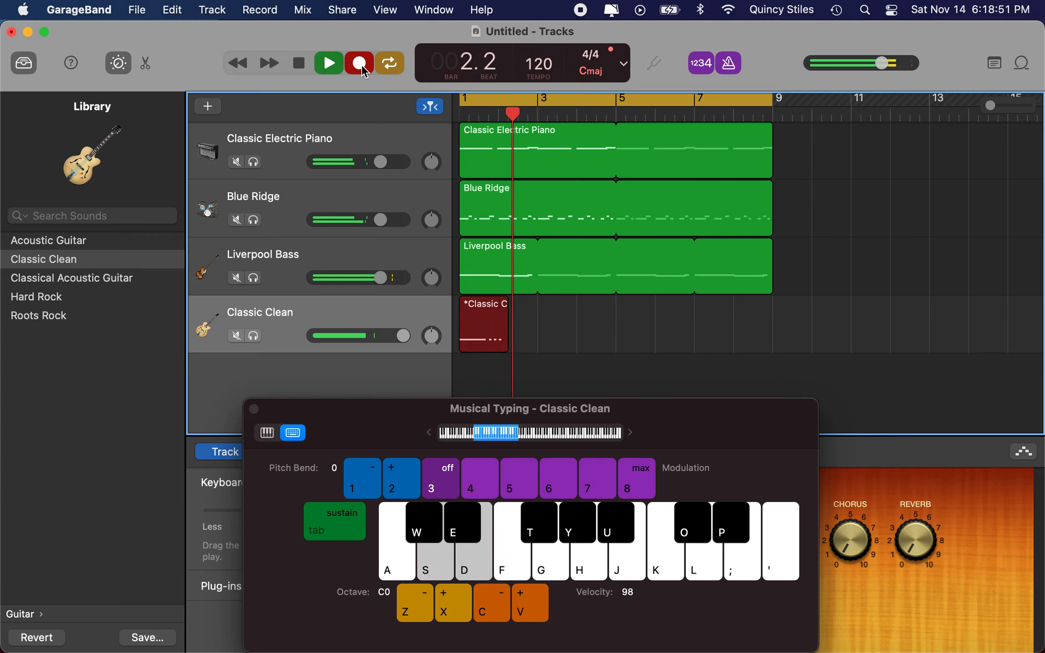
key("d")
key("f")
key("g")
key("f")
key("d")
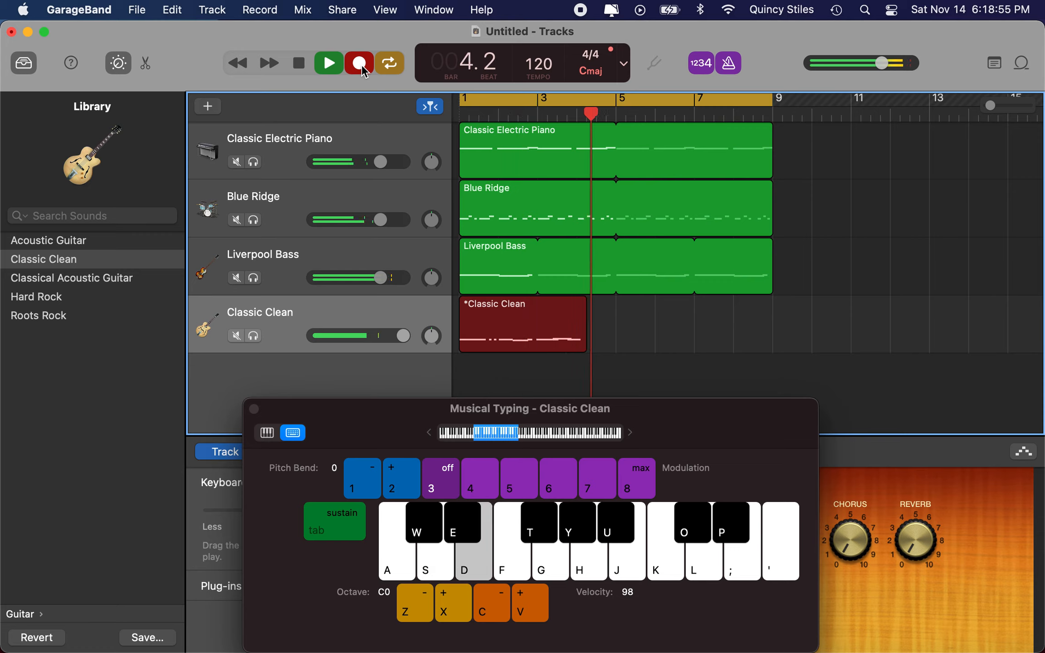
key("s")
left_click(360, 63)
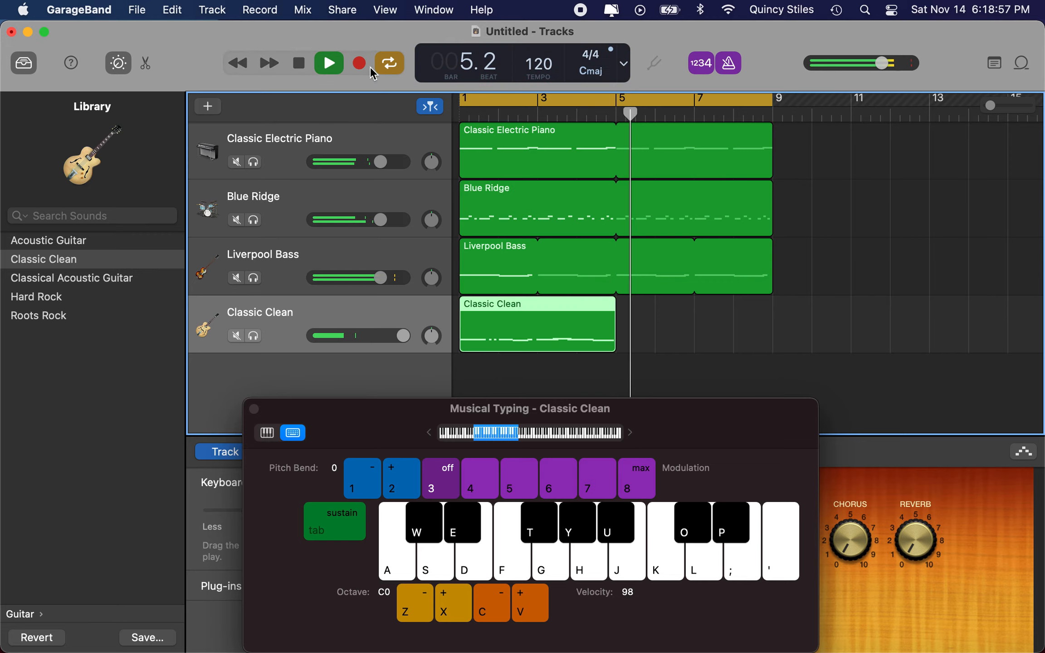
left_click_drag(690, 319, 771, 317)
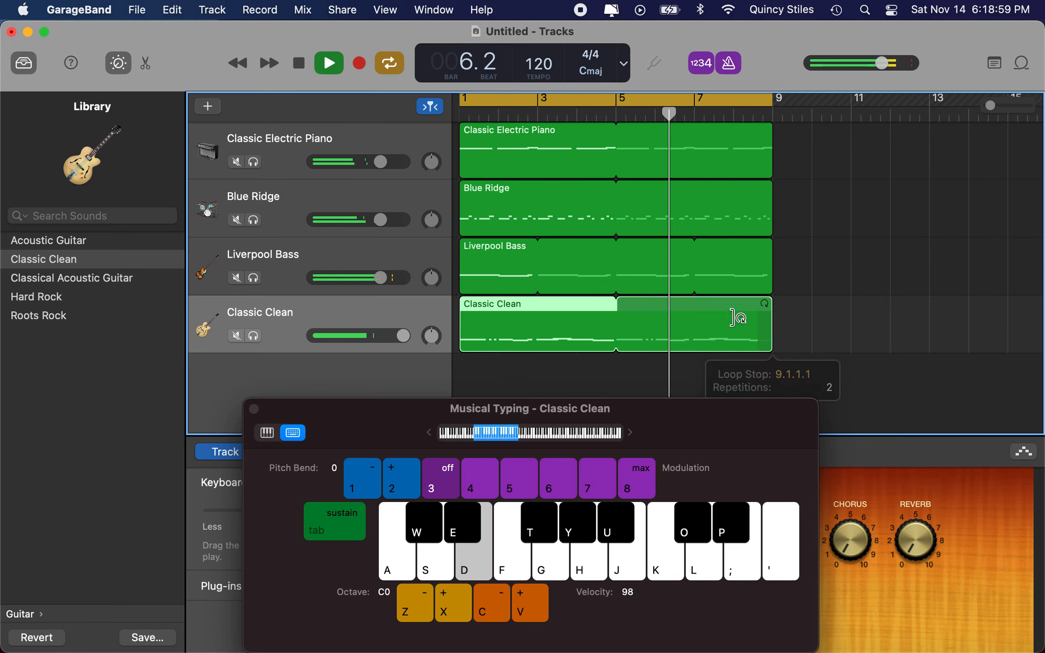
- Add a microphone audio track using Input 1 and close the Musical Typing window
right_click(304, 322)
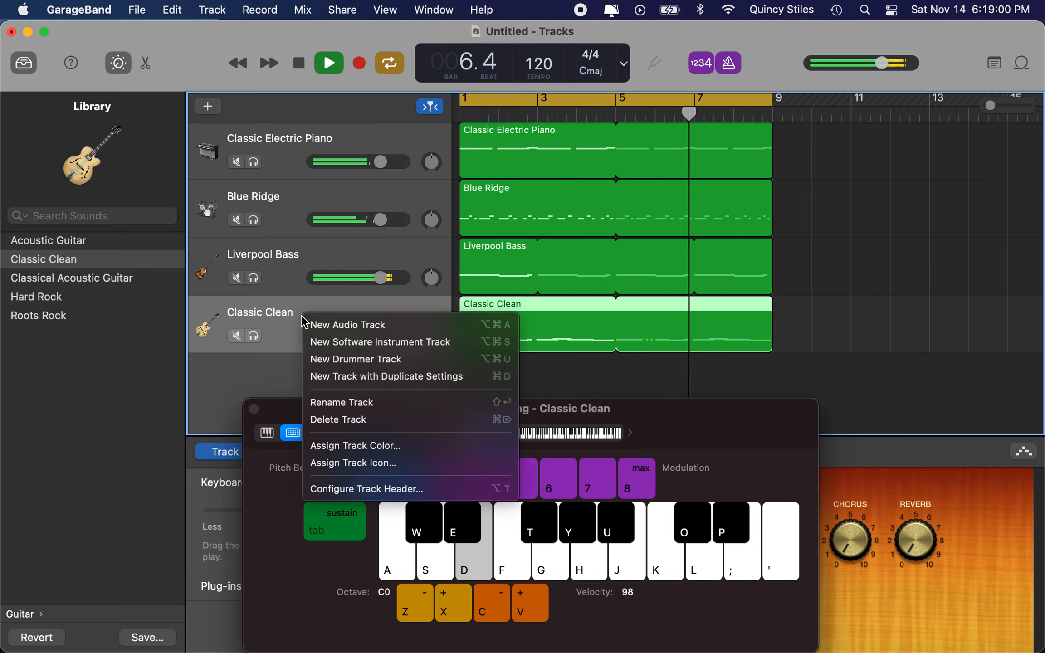
left_click(289, 337)
right_click(288, 339)
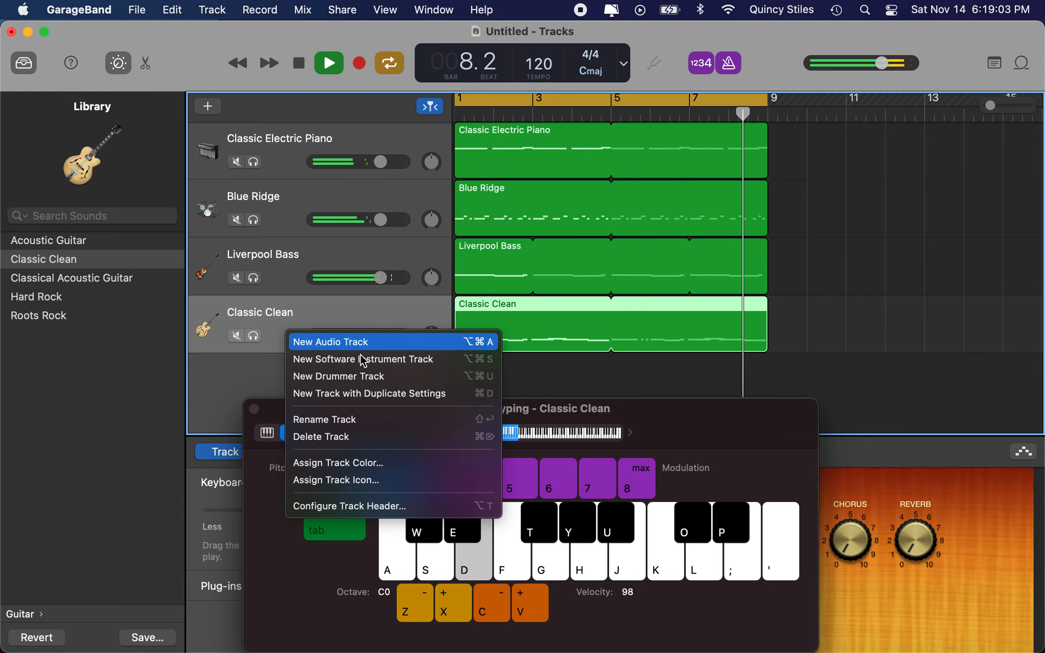
left_click(205, 108)
left_click(502, 202)
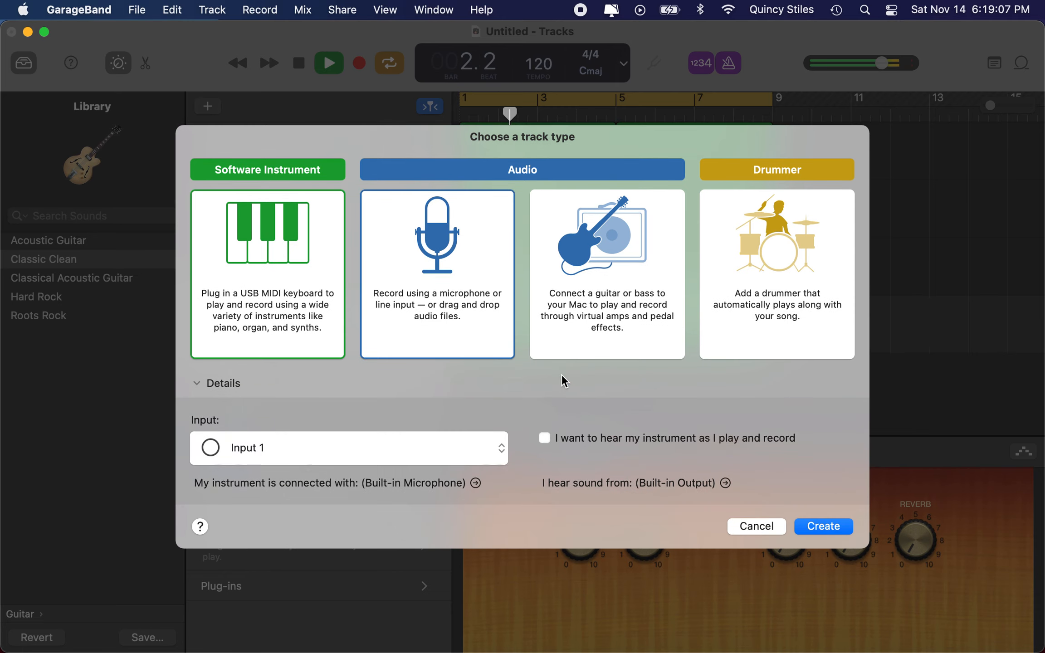
left_click(804, 525)
key("super+k")
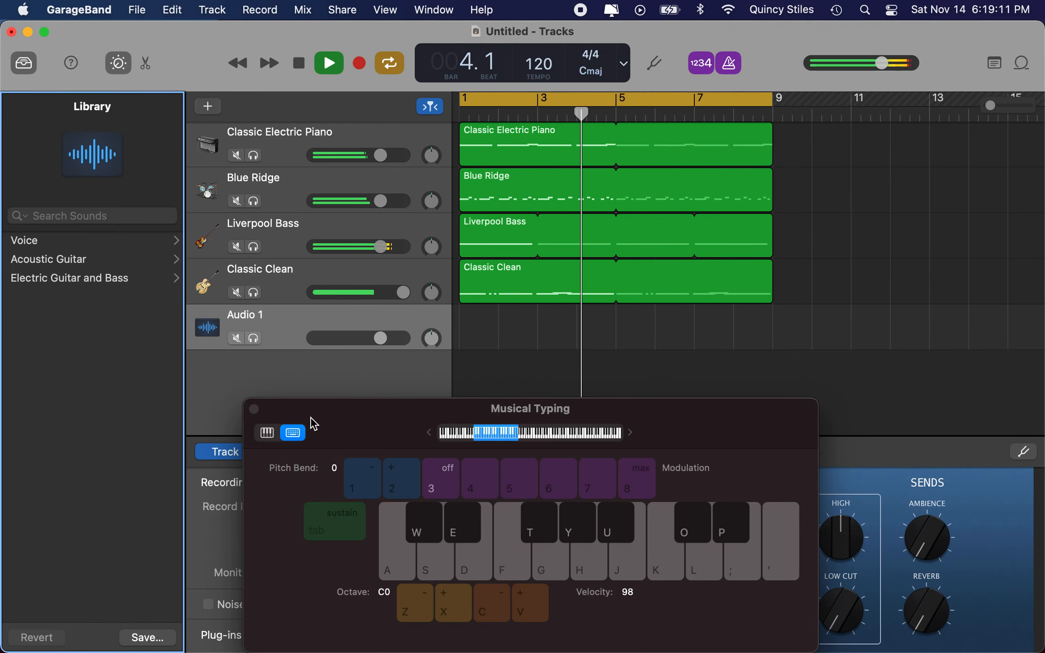
left_click(254, 410)
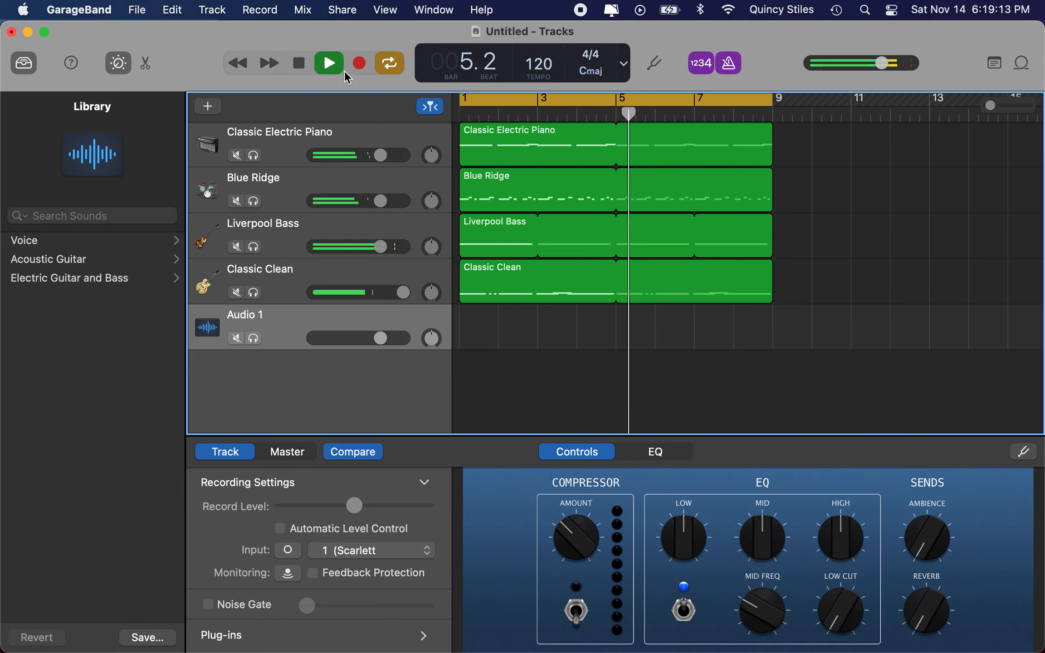
- Record an eight-bar microphone take on the Audio 1 track from the song's beginning and raise the track's volume slightly
left_click(304, 68)
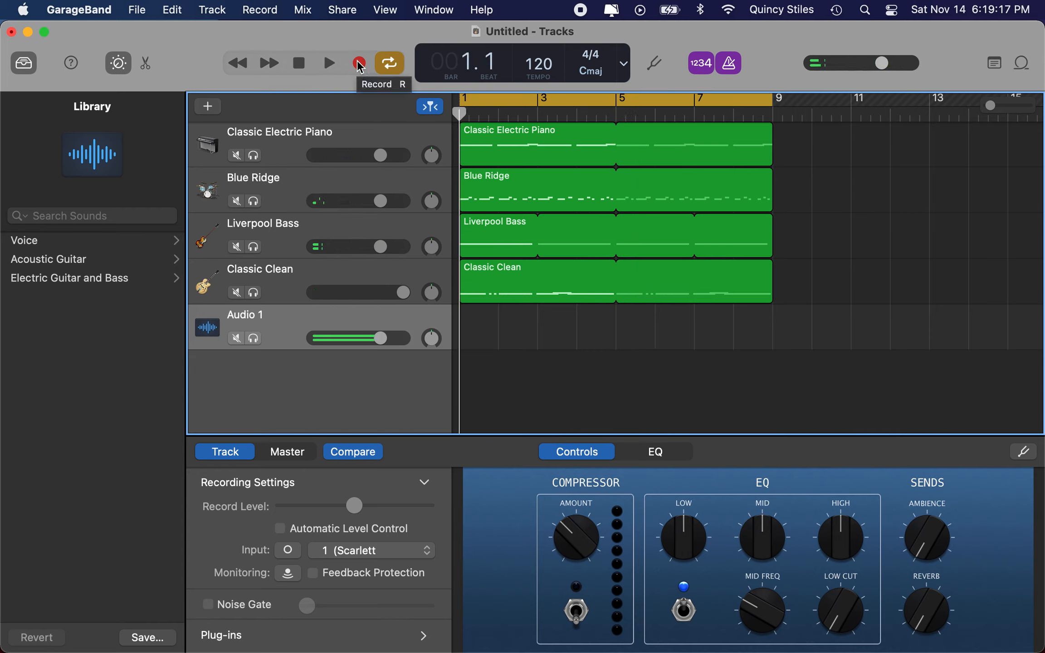
left_click(359, 64)
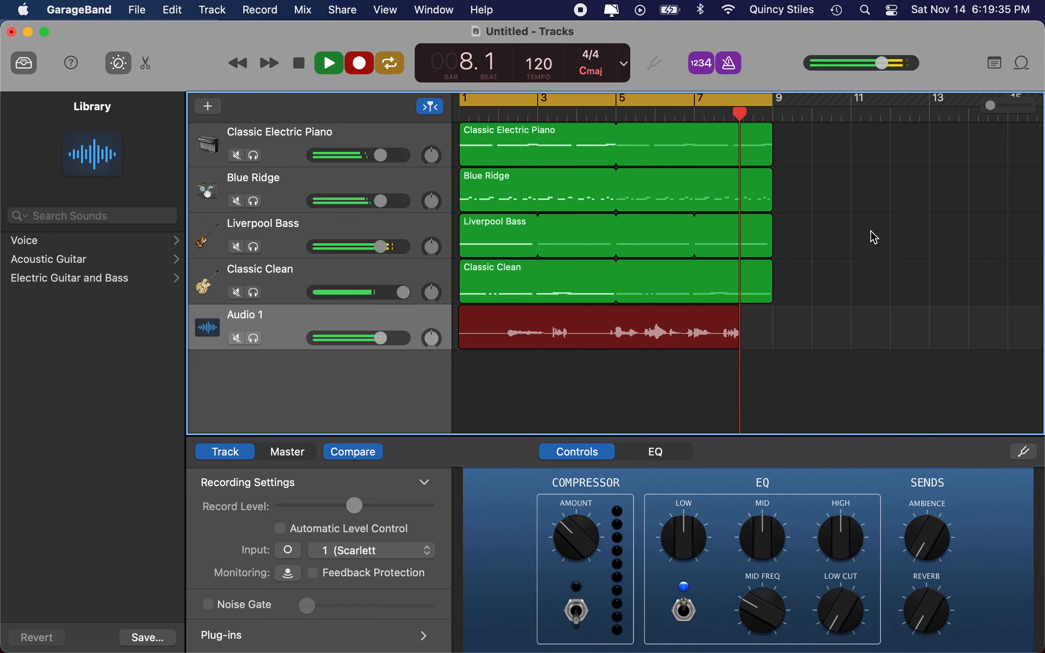
left_click(359, 63)
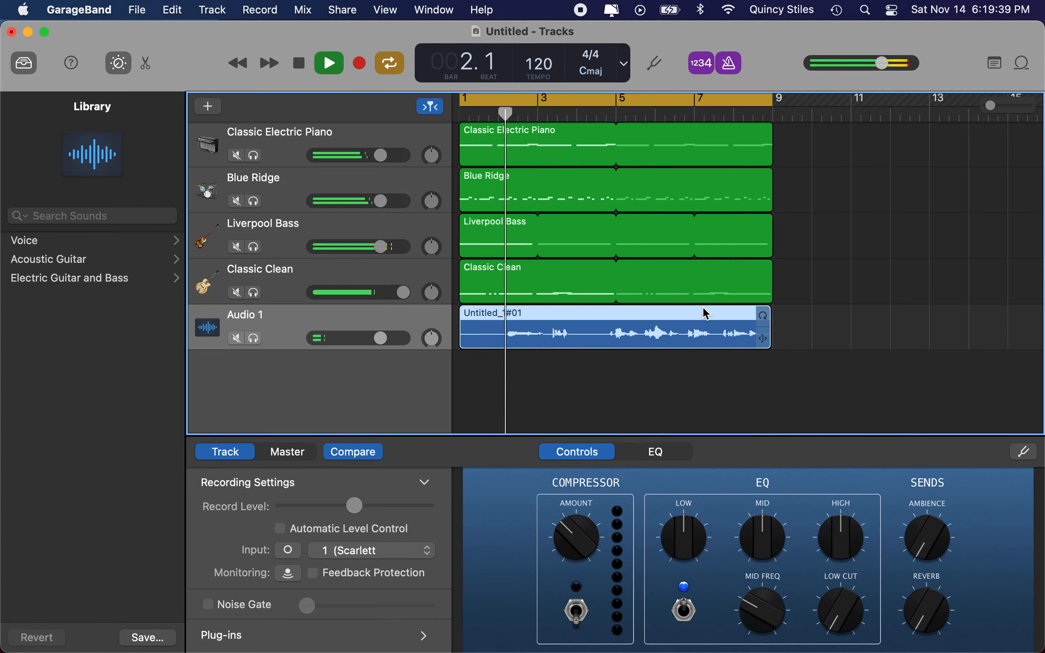
left_click_drag(380, 337, 391, 339)
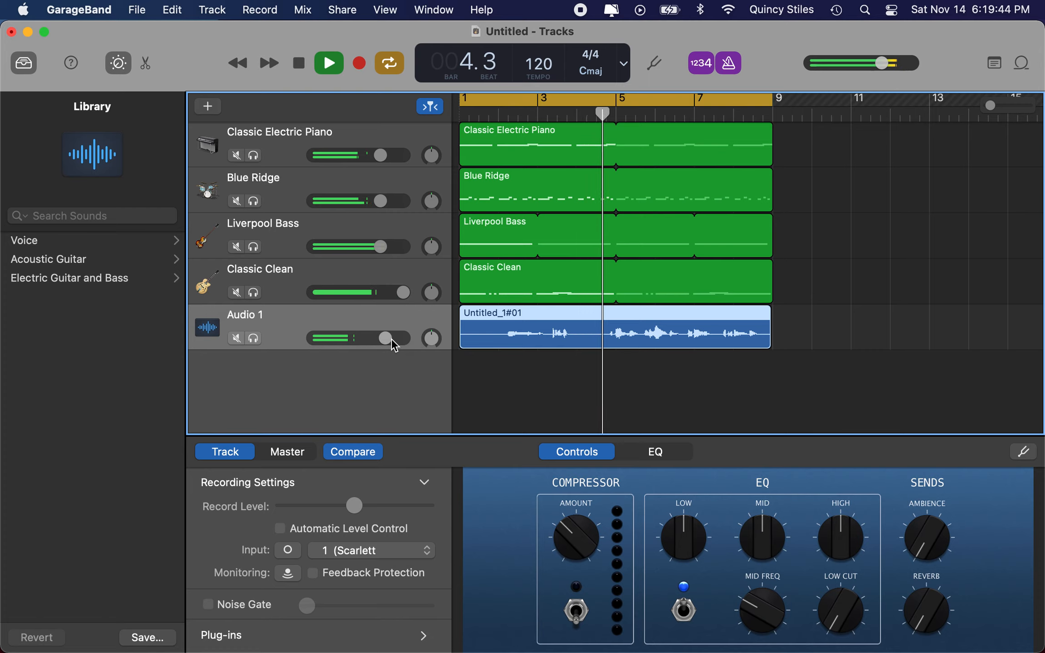
left_click(330, 63)
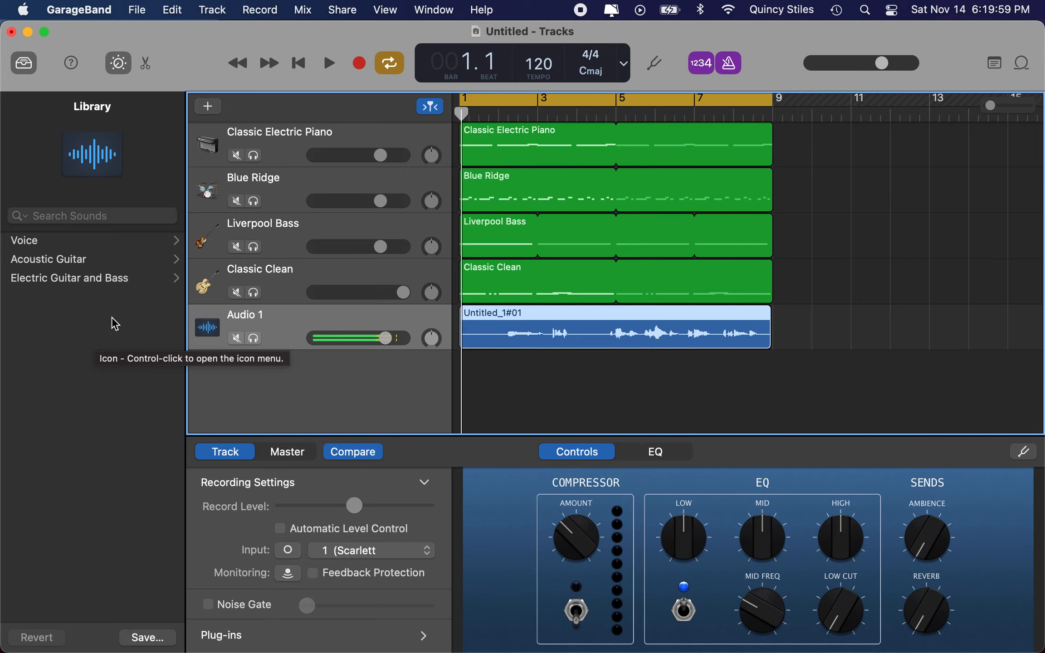
- Move the playhead to bar 3 and examine the arrangement along the timeline at different zoom levels
left_click(302, 66)
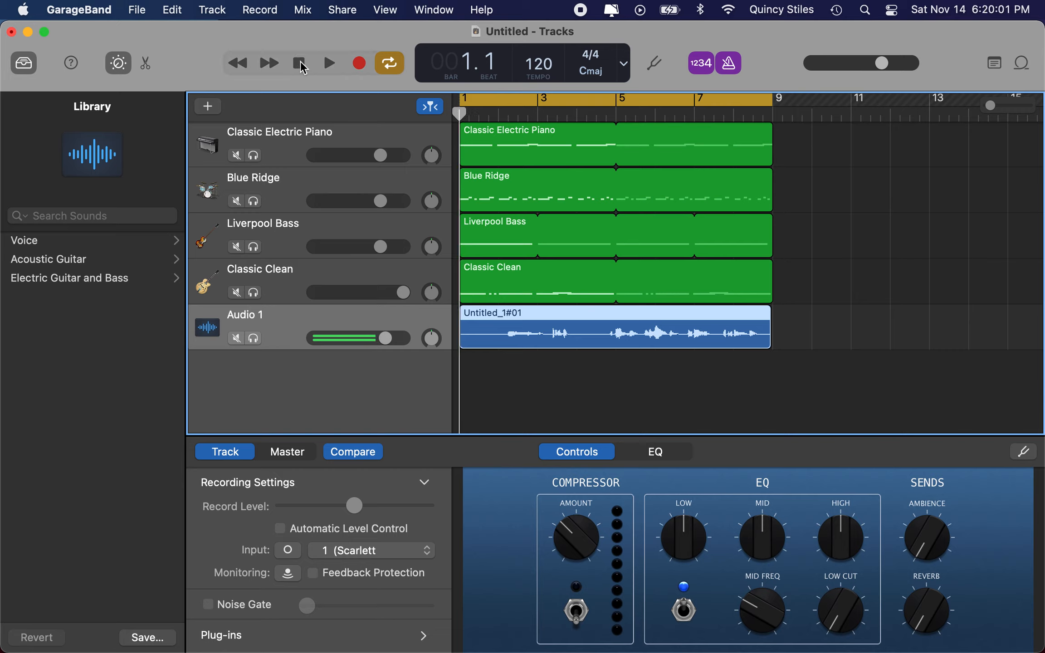
left_click_drag(459, 115, 539, 115)
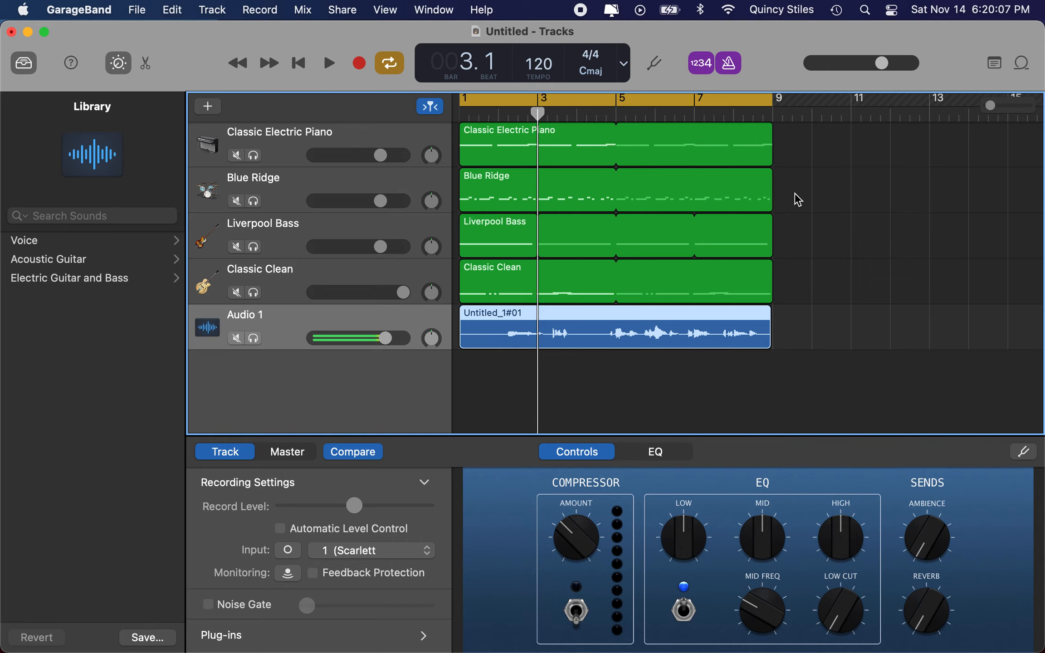
scroll(797, 200, "right", 8)
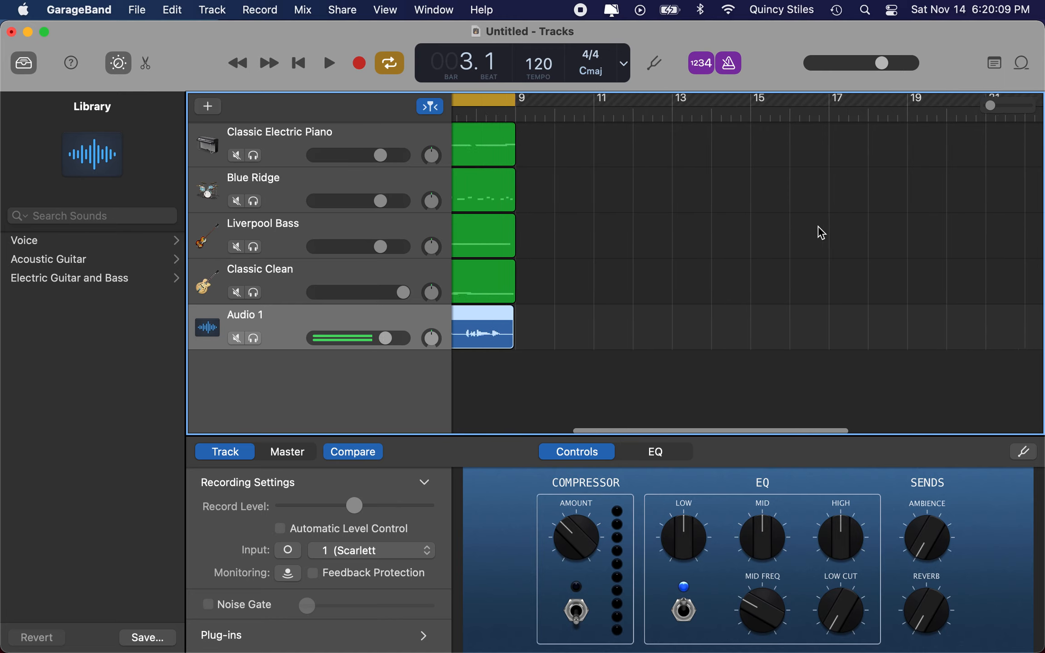
scroll(818, 226, "left", 8)
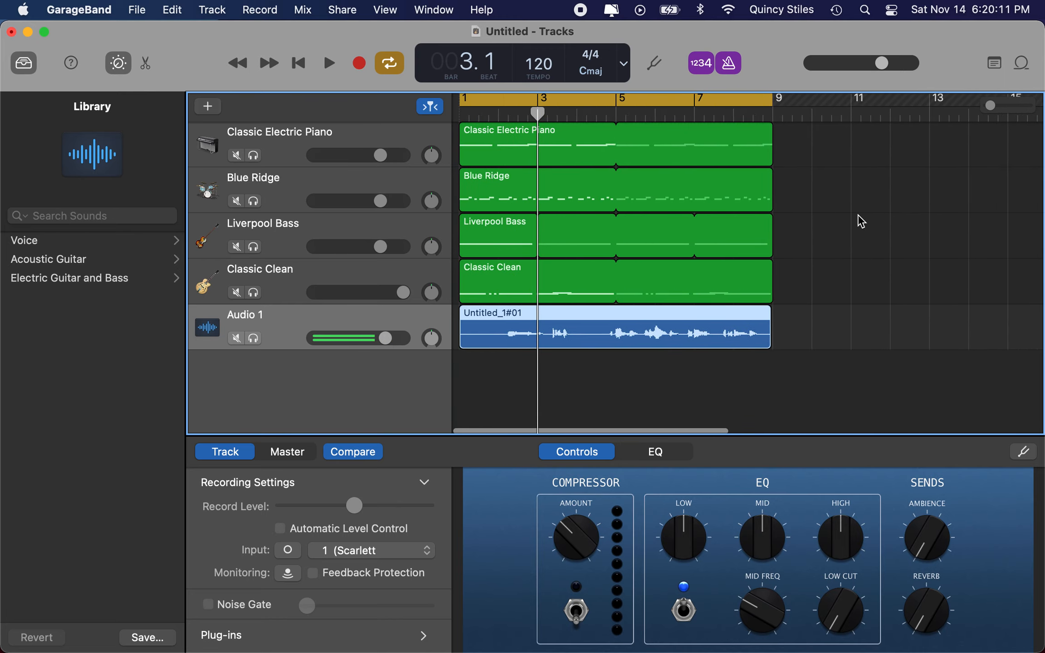
scroll(858, 215, "down", 4)
scroll(858, 215, "up", 10)
scroll(858, 214, "down", 5)
scroll(858, 214, "up", 4)
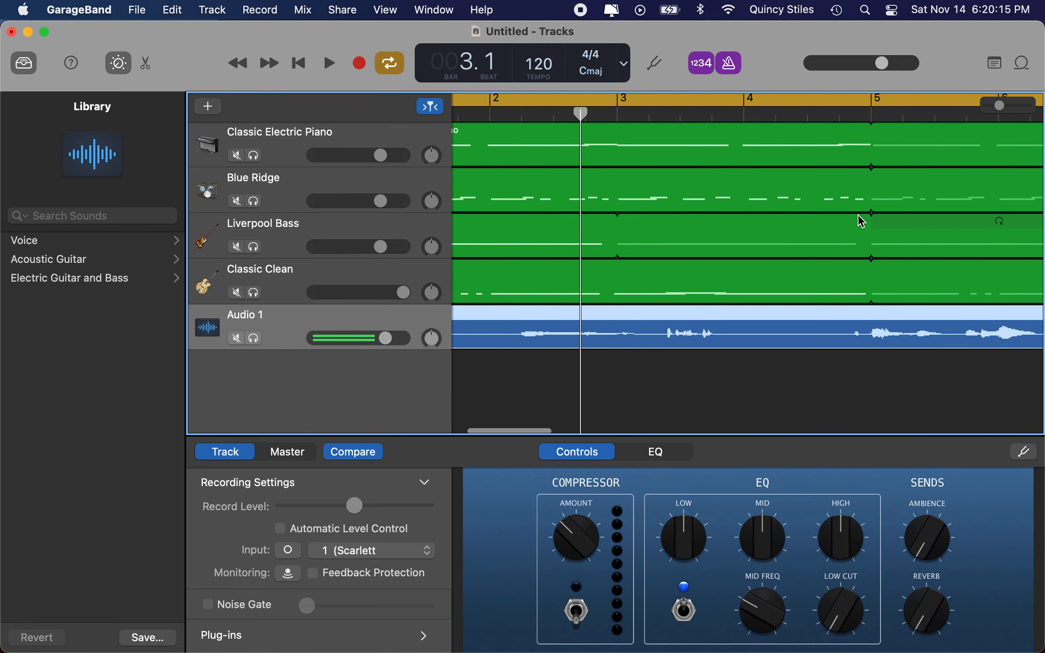
scroll(858, 215, "left", 3)
- Open the Blue Ridge drum region in the Piano Roll and solo its track
left_click(487, 195)
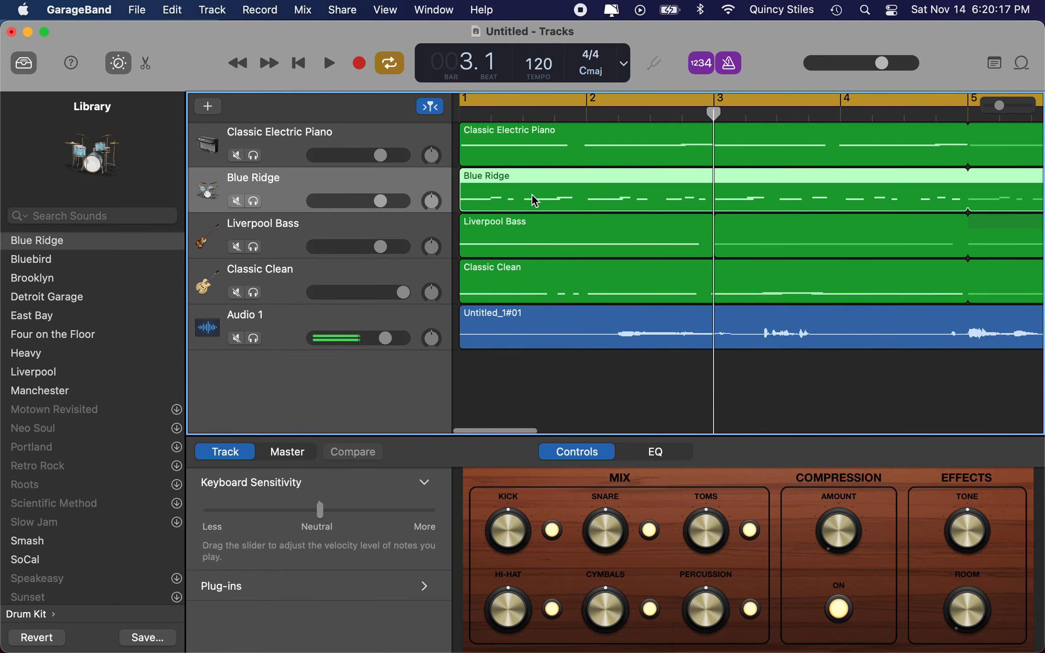
double_click(535, 201)
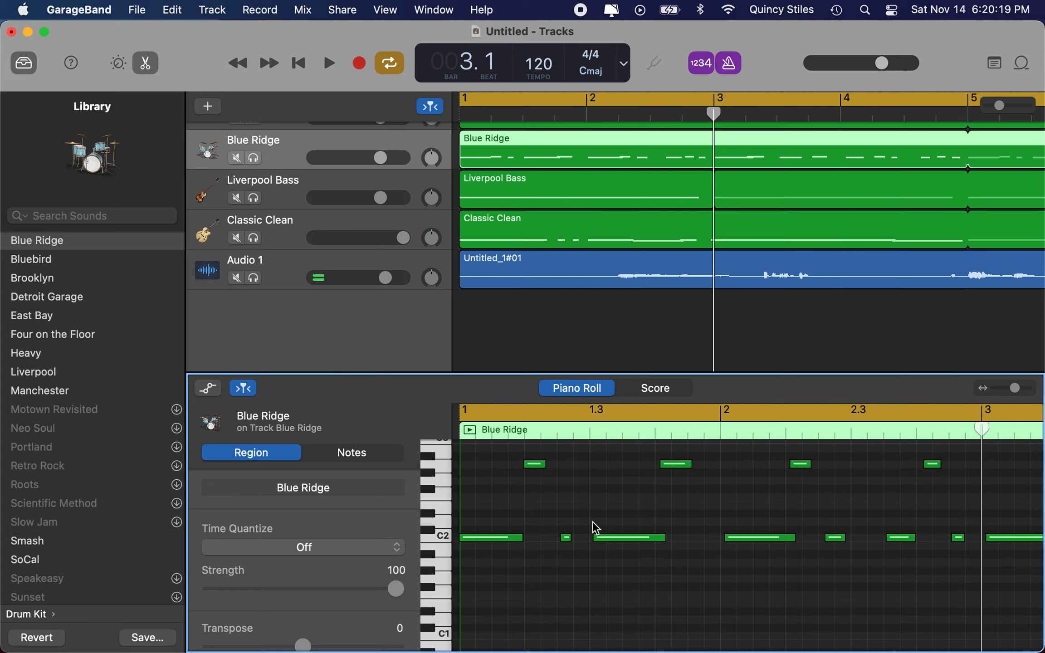
scroll(545, 215, "up", 3)
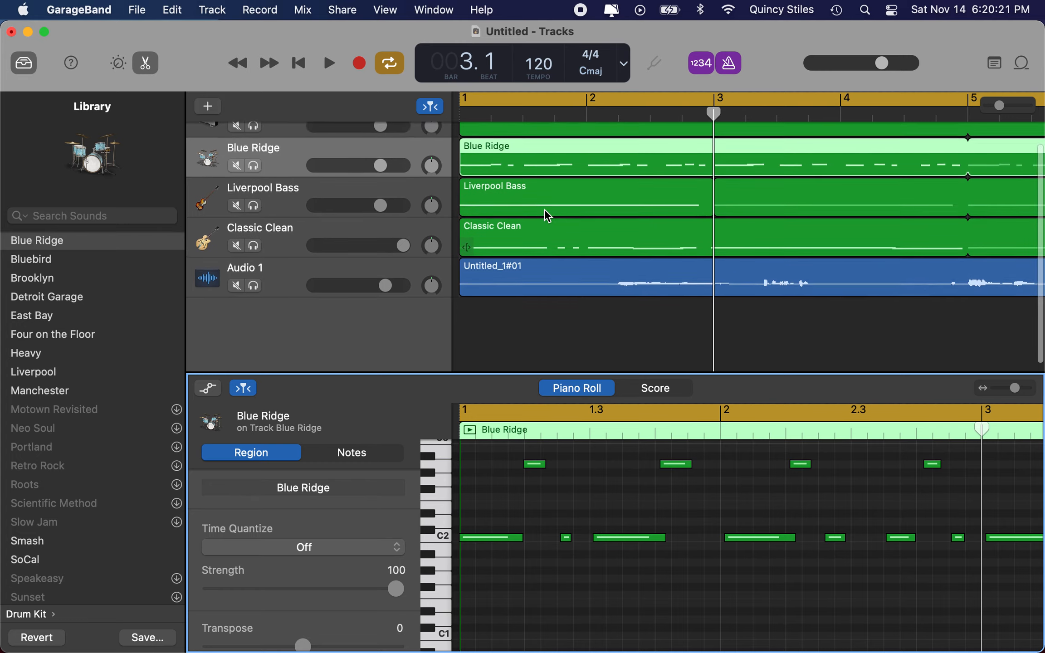
left_click(280, 178)
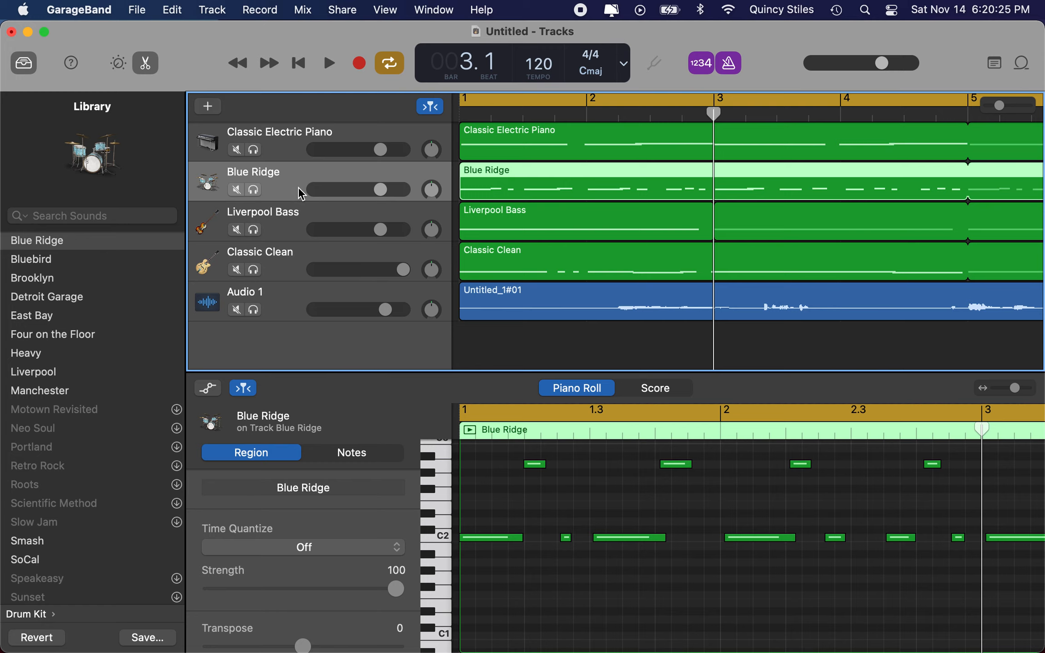
left_click(253, 190)
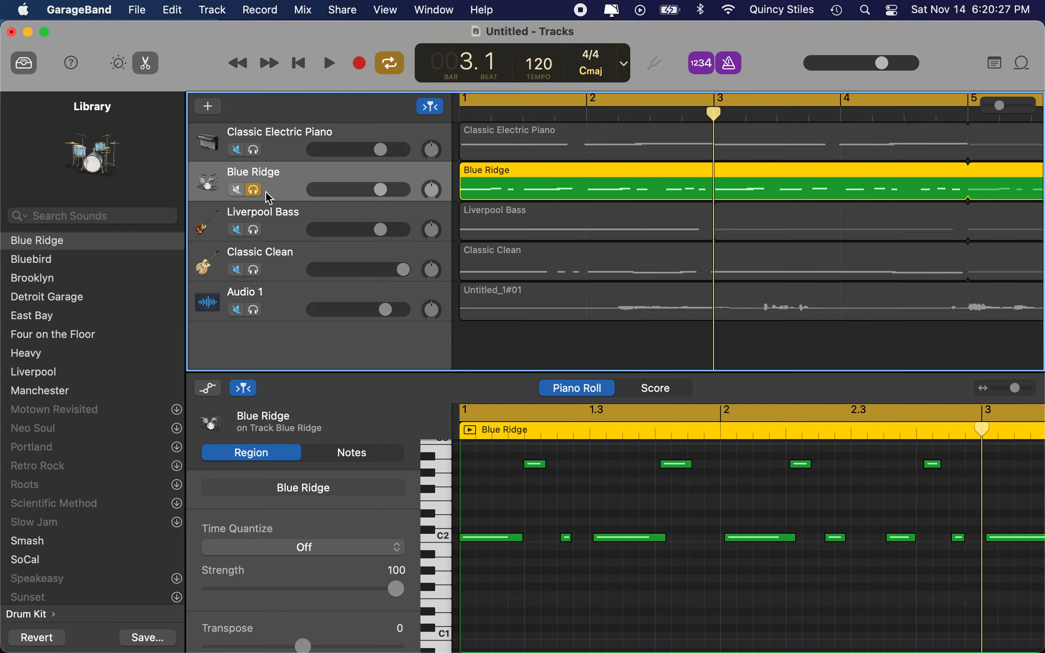
- Play the soloed drums from the beginning and stop the Piano Roll from following the playhead
left_click(298, 62)
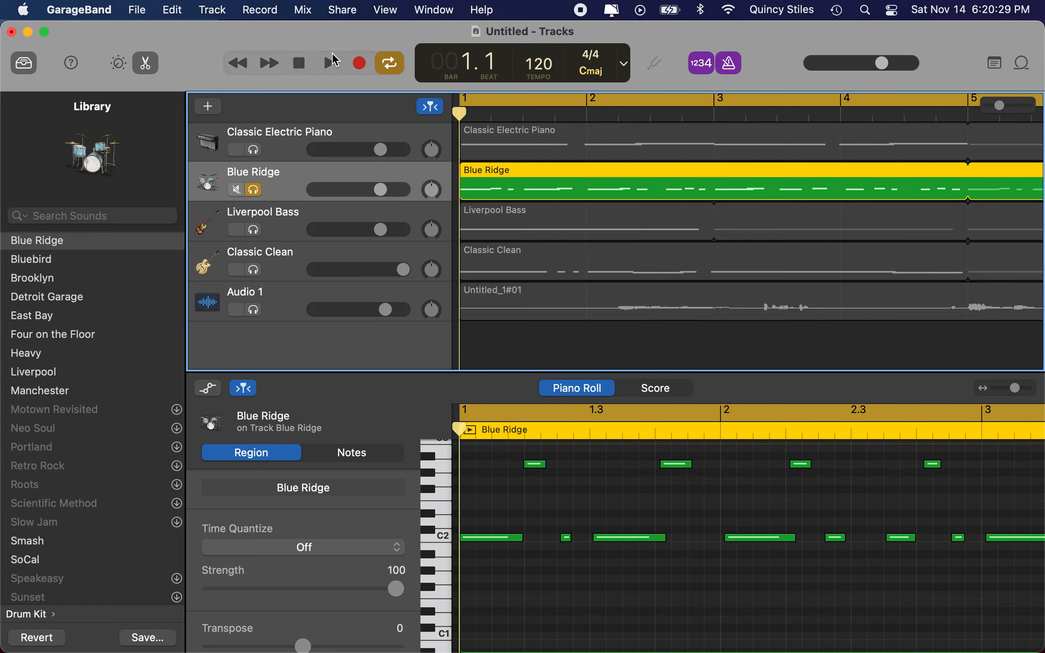
left_click(329, 62)
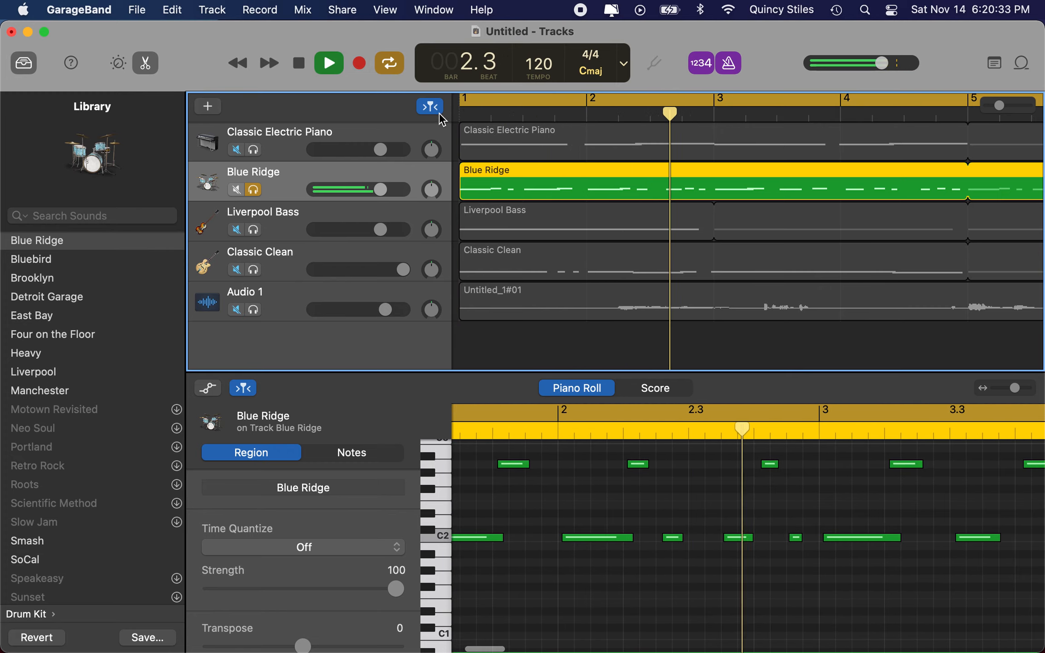
left_click(243, 388)
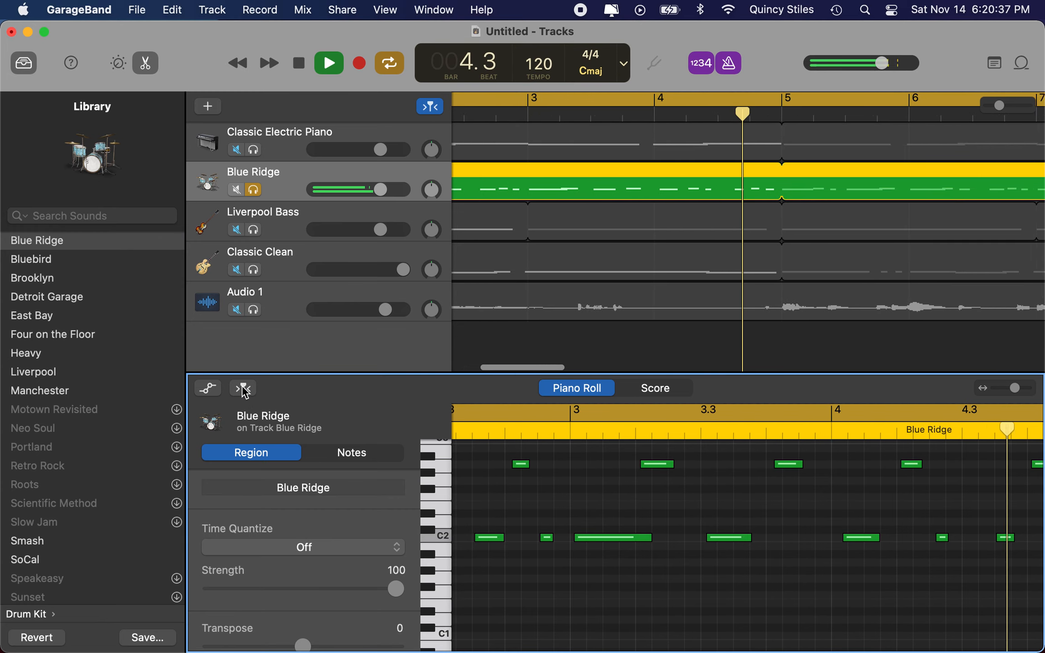
left_click(243, 388)
scroll(737, 571, "left", 5)
scroll(737, 571, "left", 5)
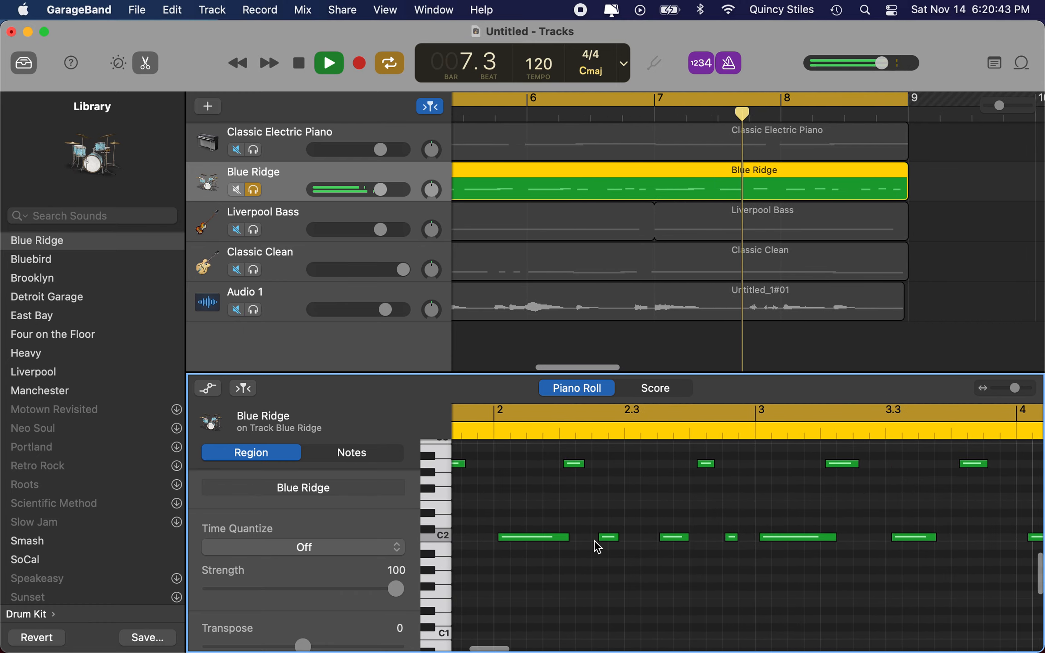
scroll(595, 542, "left", 5)
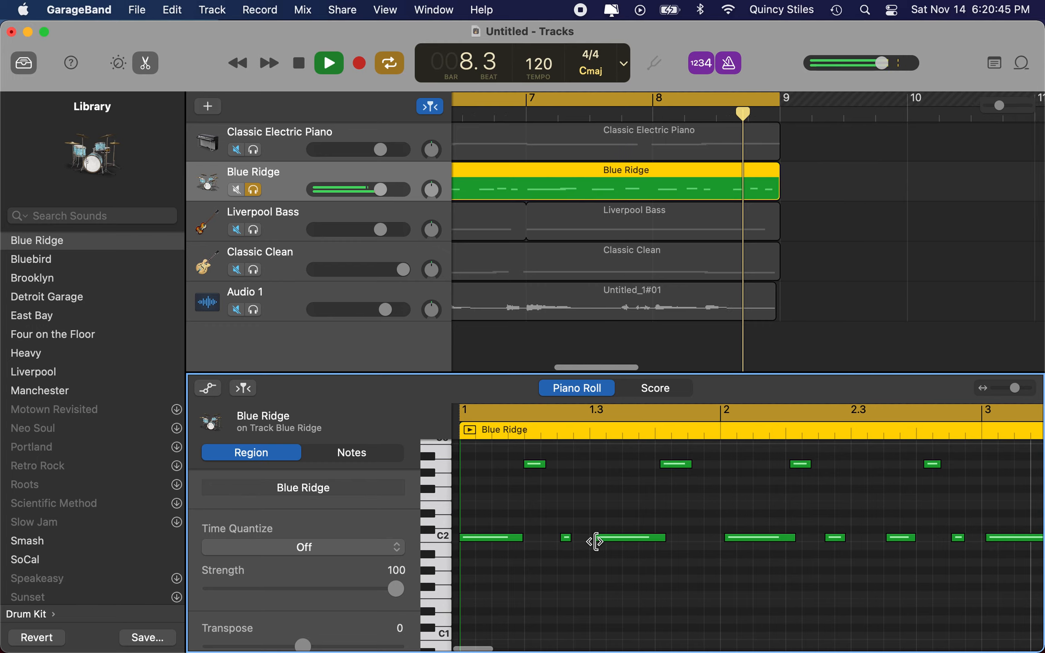
left_click(244, 388)
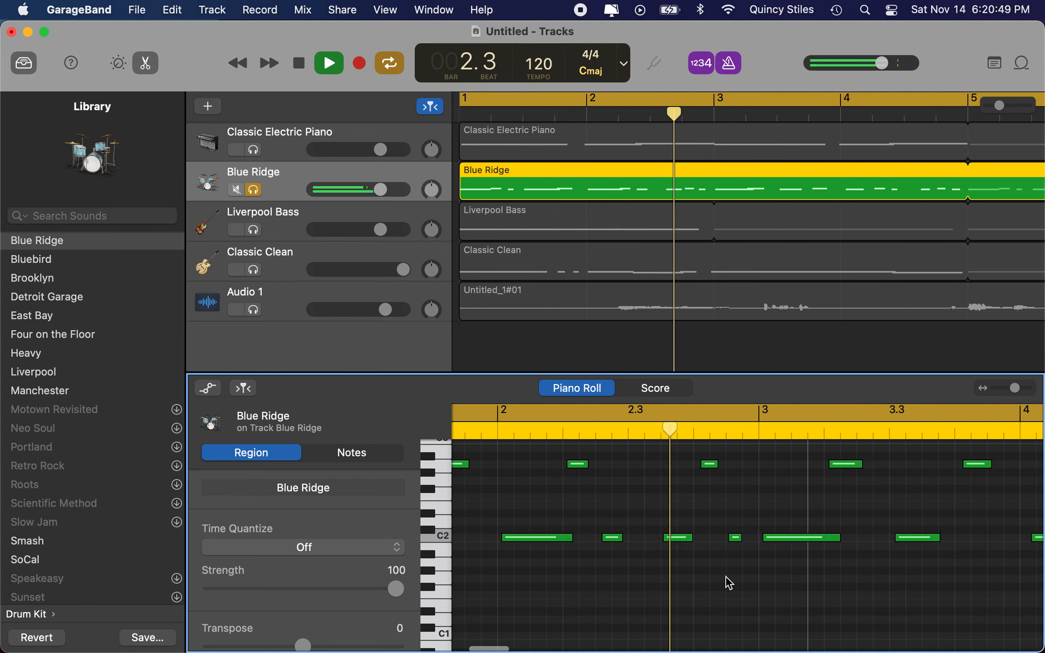
- Nudge the single C2 drum note at 3.3 in the Blue Ridge region onto the beat
left_click(739, 540)
left_click_drag(739, 543, 734, 542)
scroll(724, 542, "up", 1)
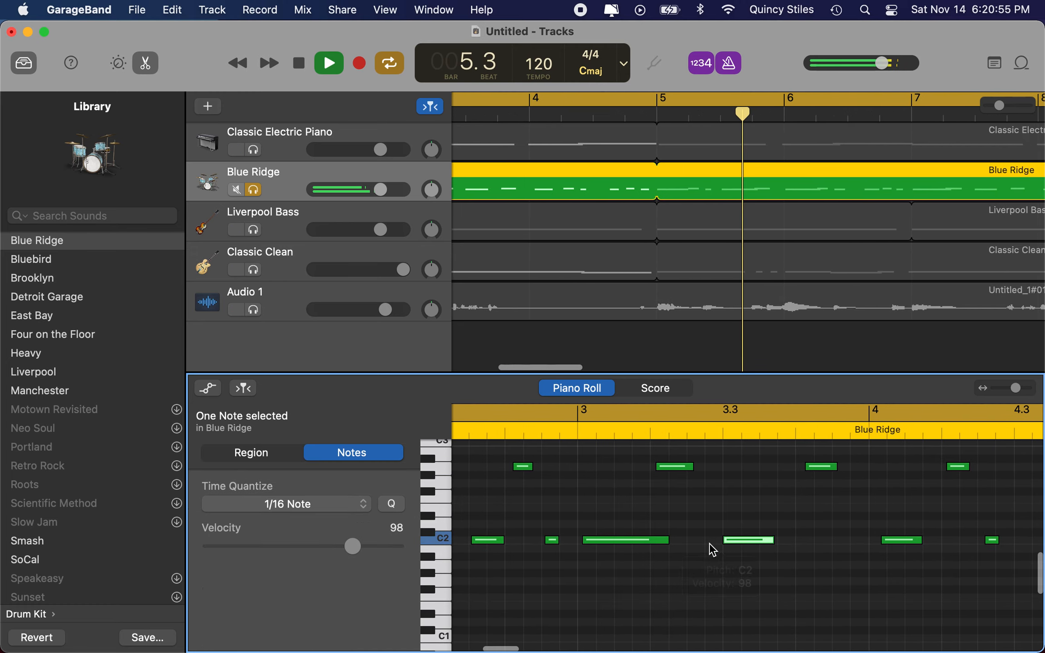
mouse_move(736, 540)
left_mouse_down()
mouse_move(744, 540)
mouse_move(736, 540)
left_mouse_up()
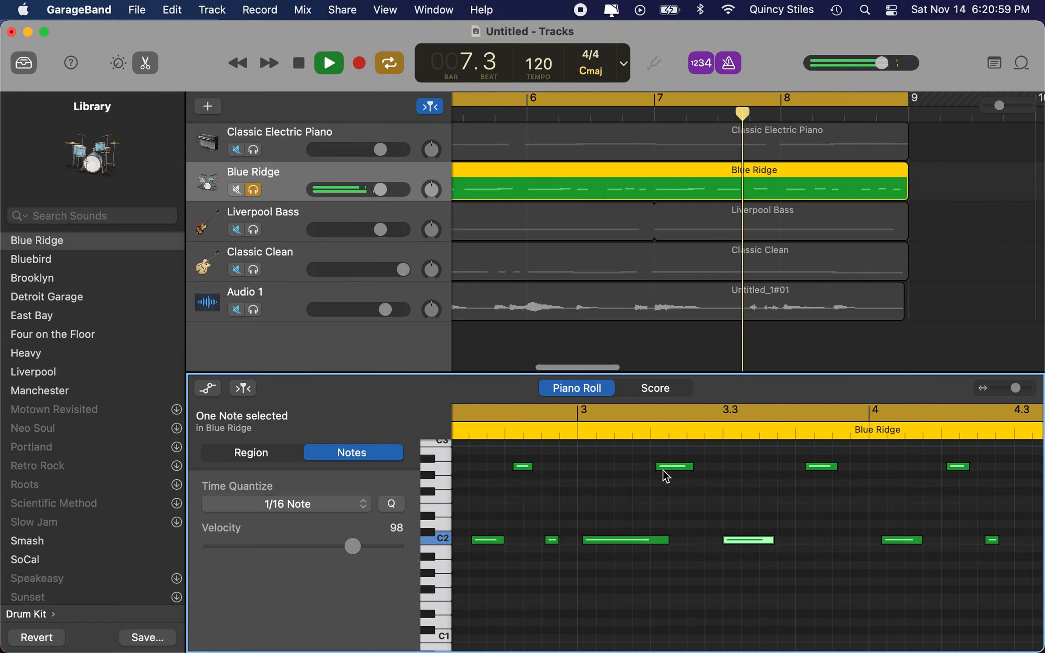
- Select all notes in the Blue Ridge drum region, quantize them to 1/16 Note and deselect them
scroll(662, 580, "down", 3)
left_click(658, 540)
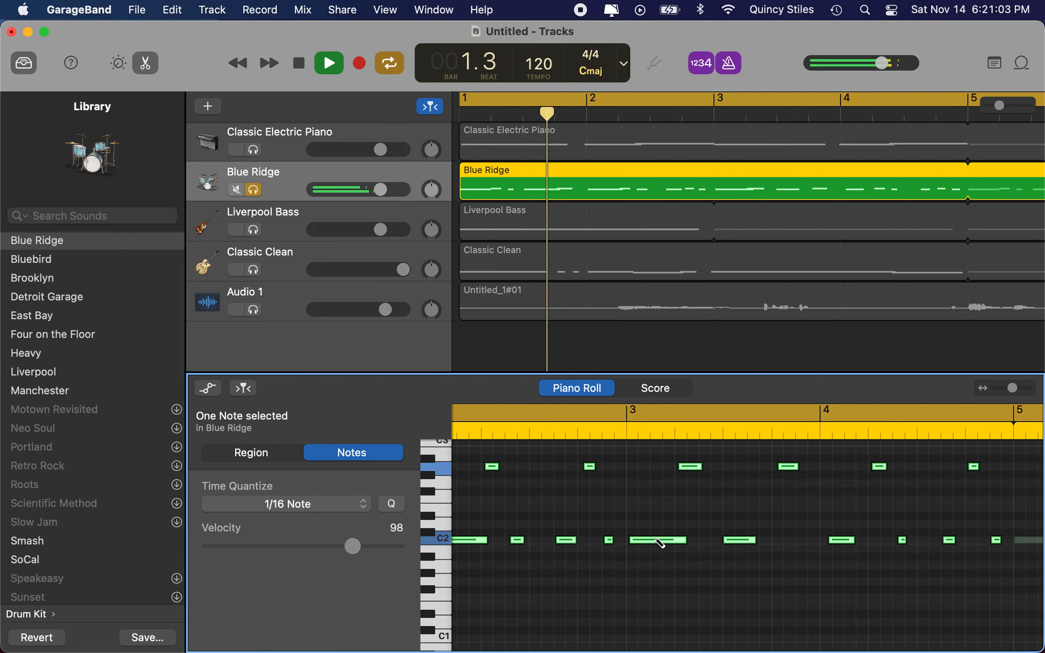
left_click(655, 539)
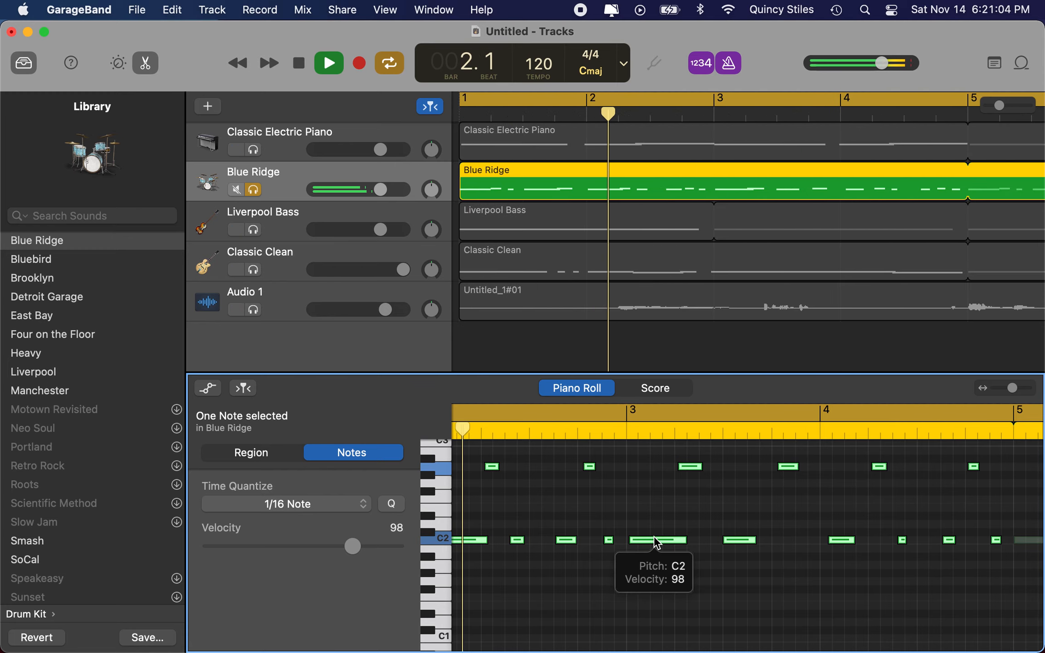
left_click(387, 507)
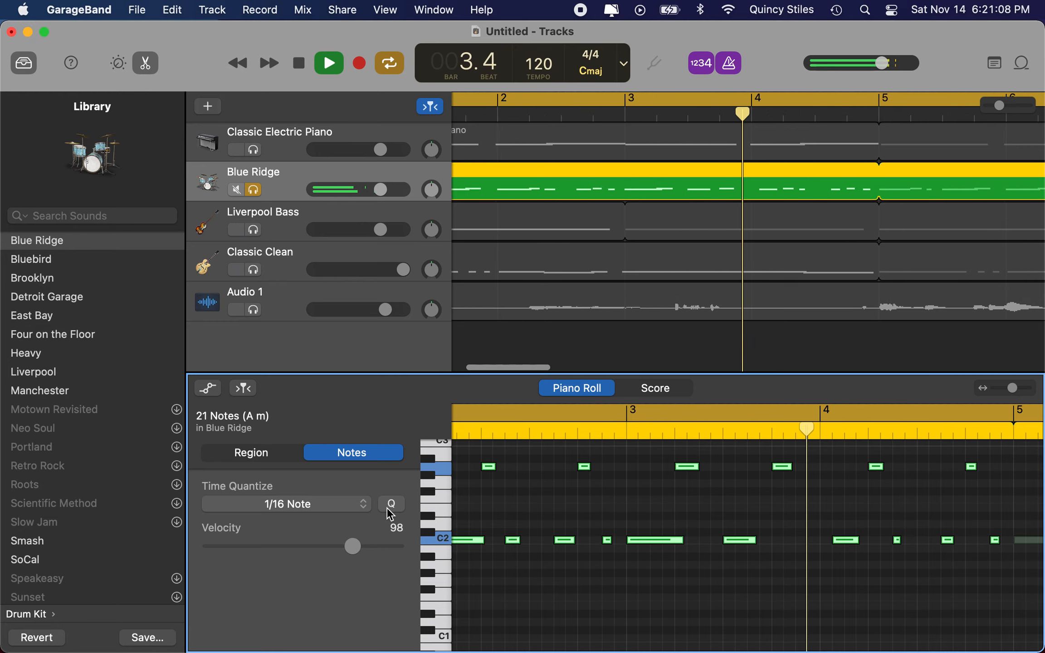
left_click(614, 502)
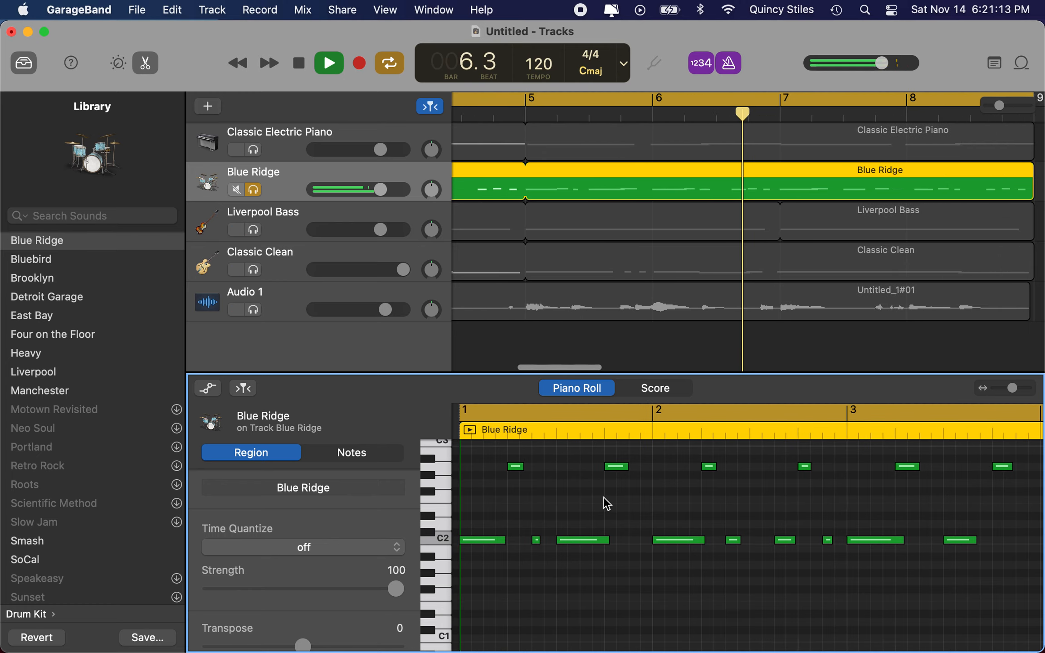
- Stop playback, return the playhead to the beginning and unsolo the Blue Ridge track
left_click(330, 64)
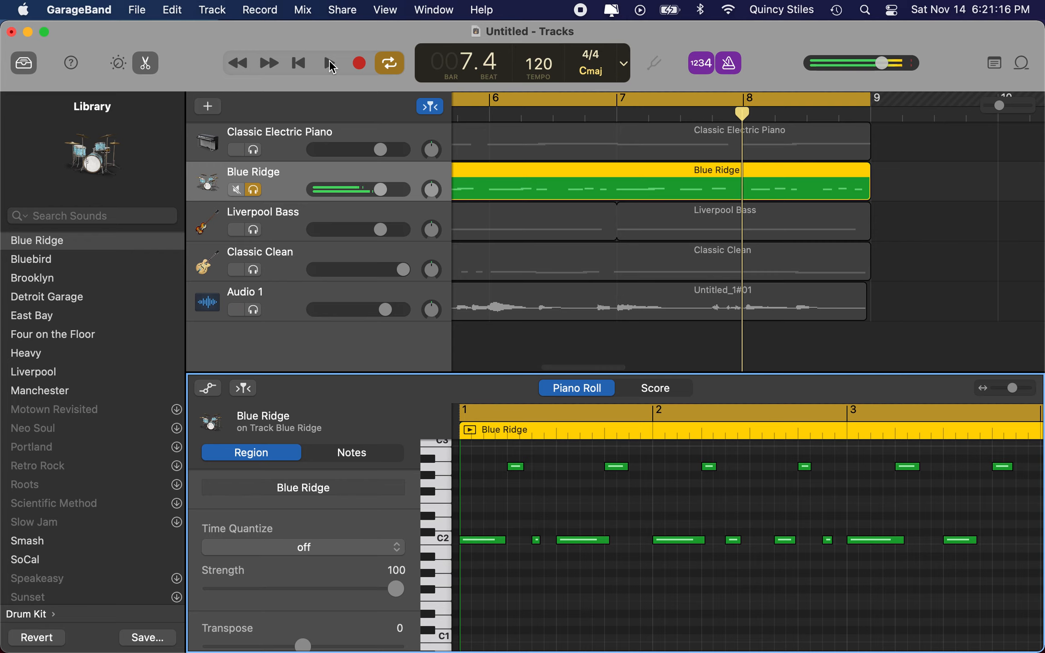
left_click(300, 64)
left_click(254, 190)
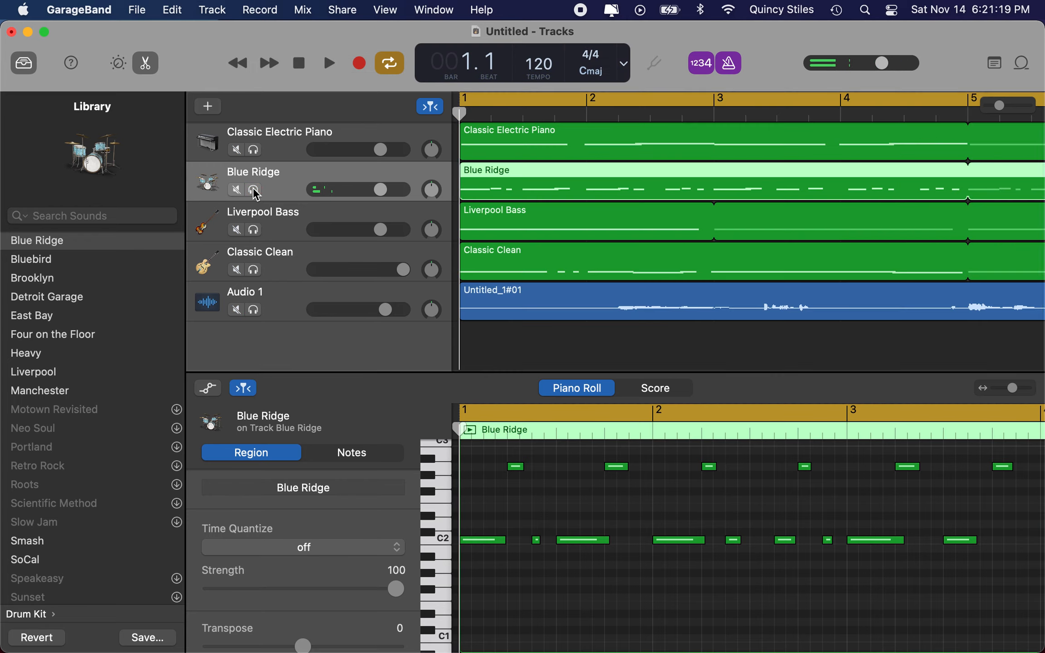
- Display the Liverpool Bass region's notes in the Piano Roll, hiding and reshowing the editor
left_click(611, 217)
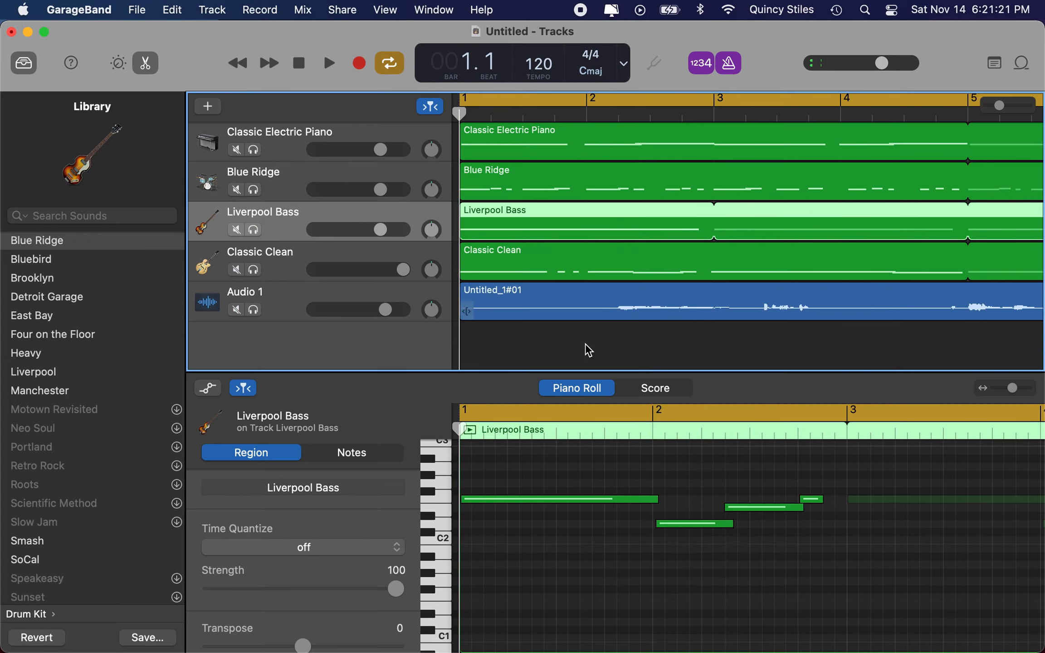
left_click(503, 377)
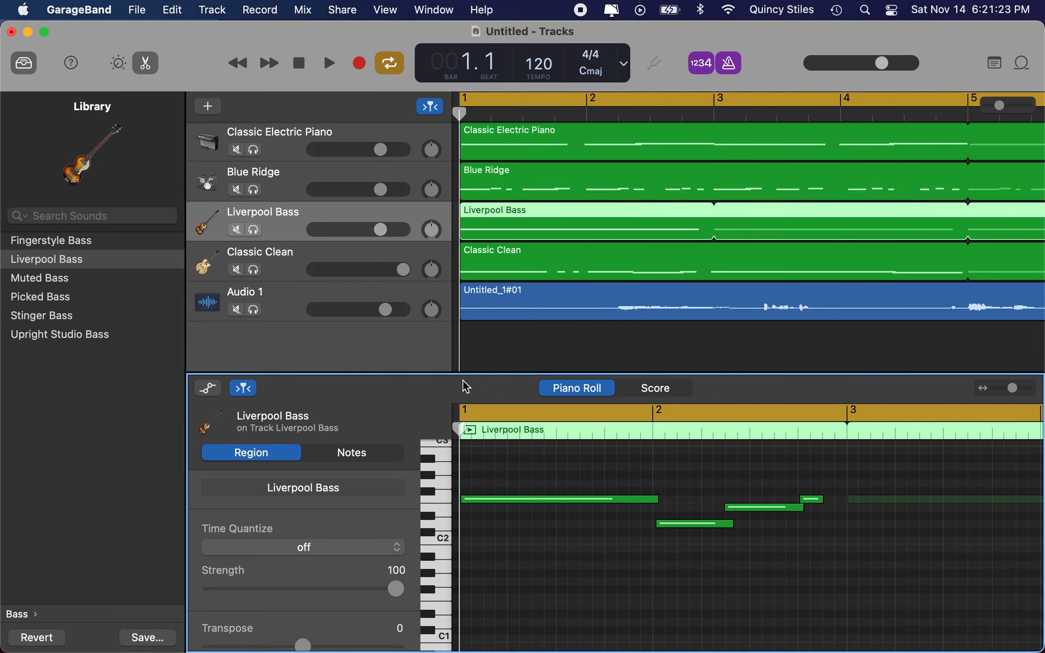
left_click(146, 65)
left_click(146, 66)
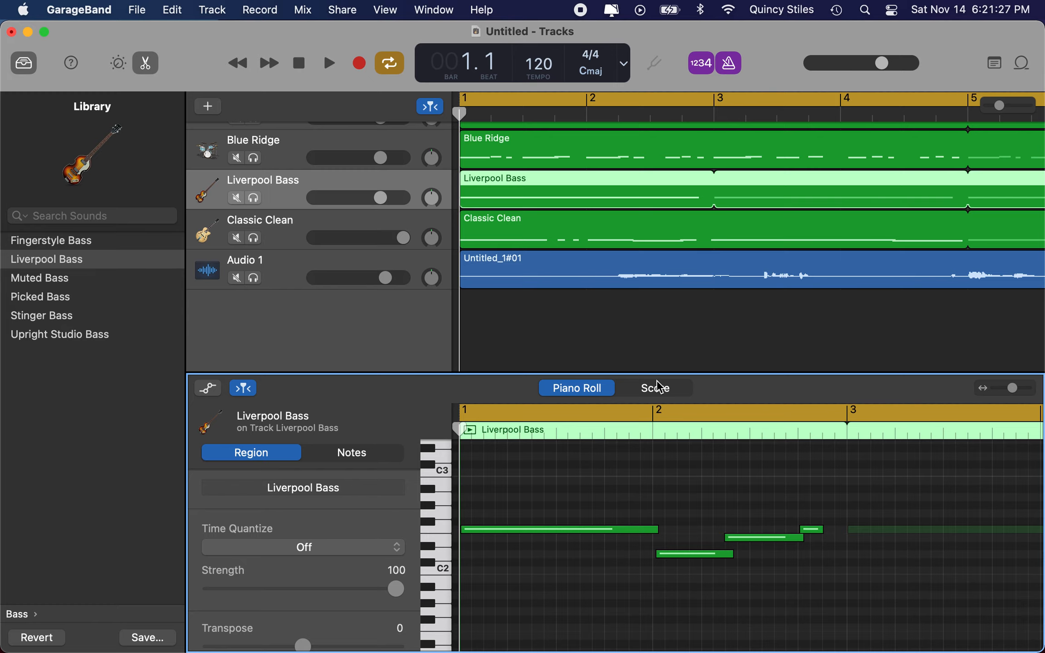
- Hide and reshow the sound Library, and briefly show the Smart Controls so only the tracks area remains beside it
left_click(24, 66)
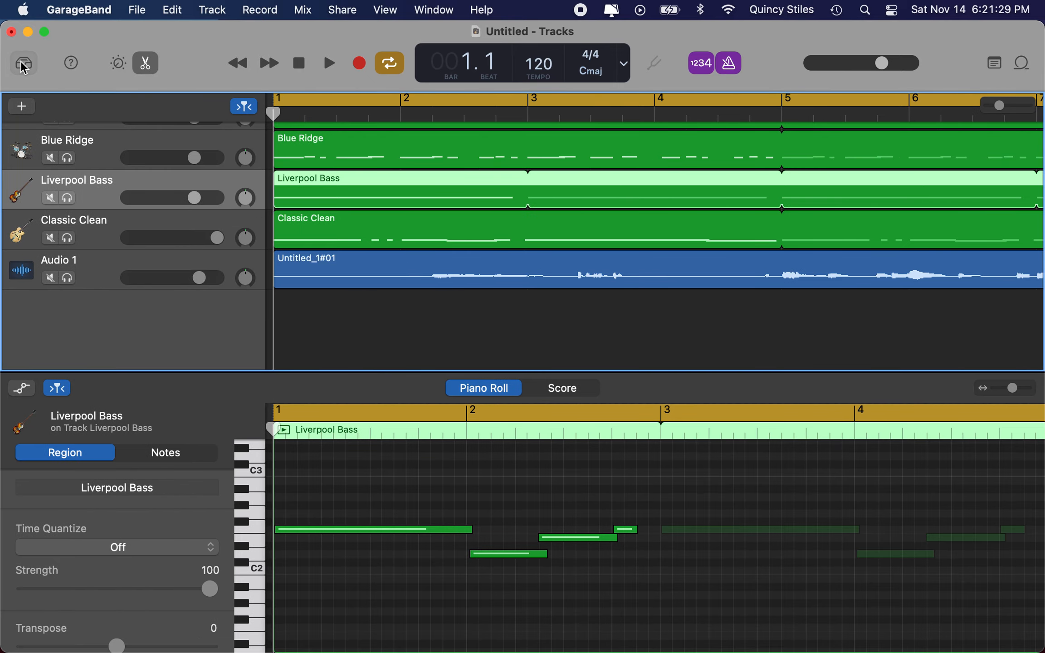
left_click(21, 62)
left_click(122, 69)
left_click(122, 68)
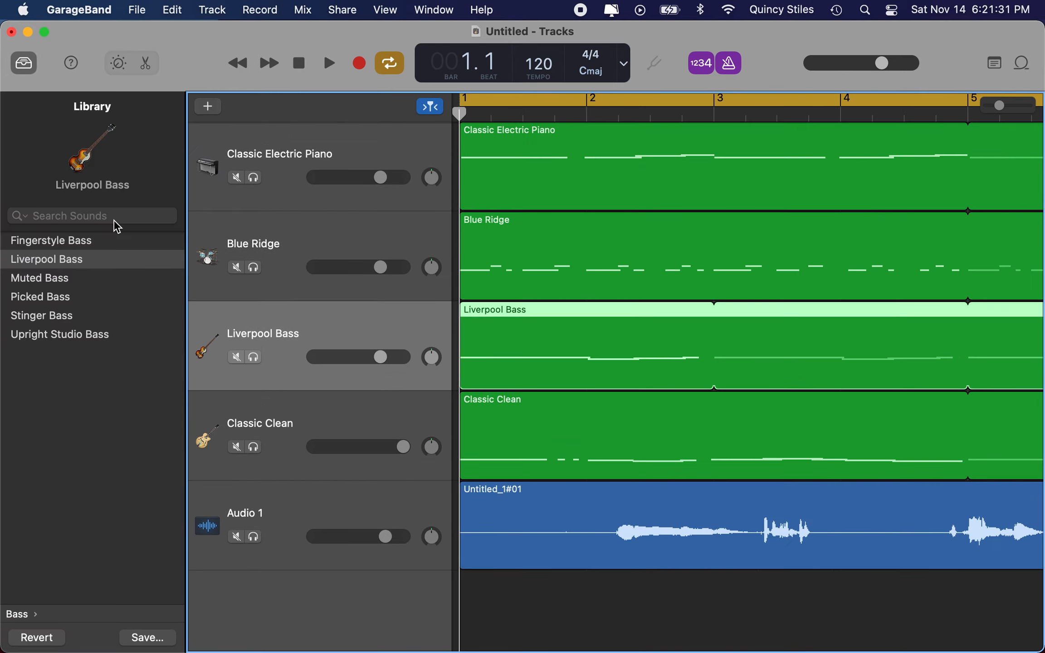
- Browse the Library's instrument categories for the bass track, examining the Synthesizer group's EDM Bass and EDM Chord sounds
scroll(36, 321, "left", 5)
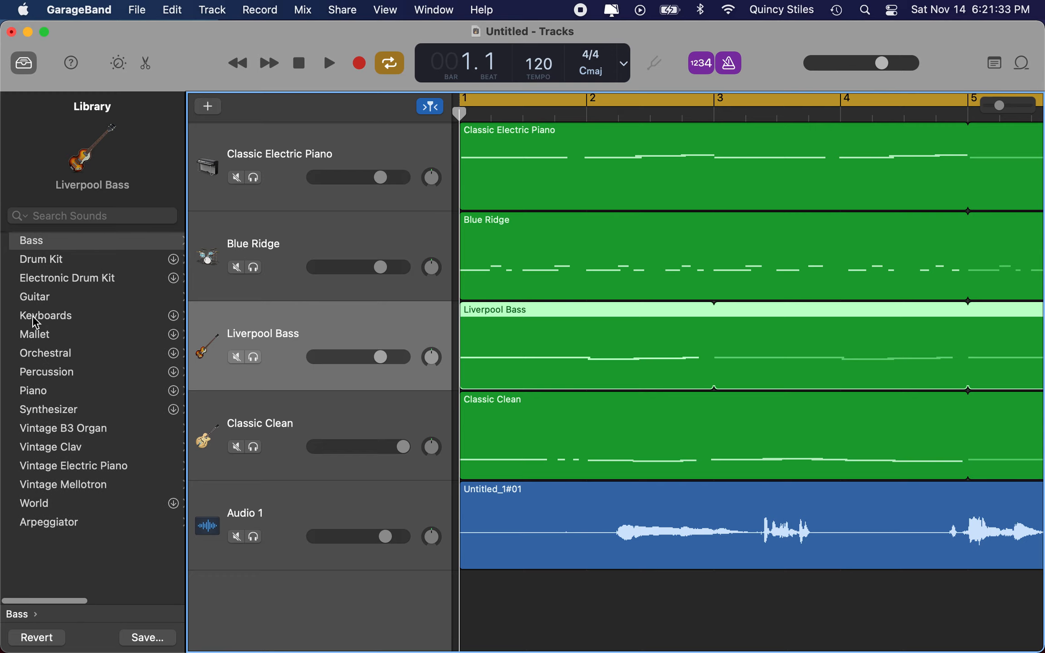
left_click(71, 411)
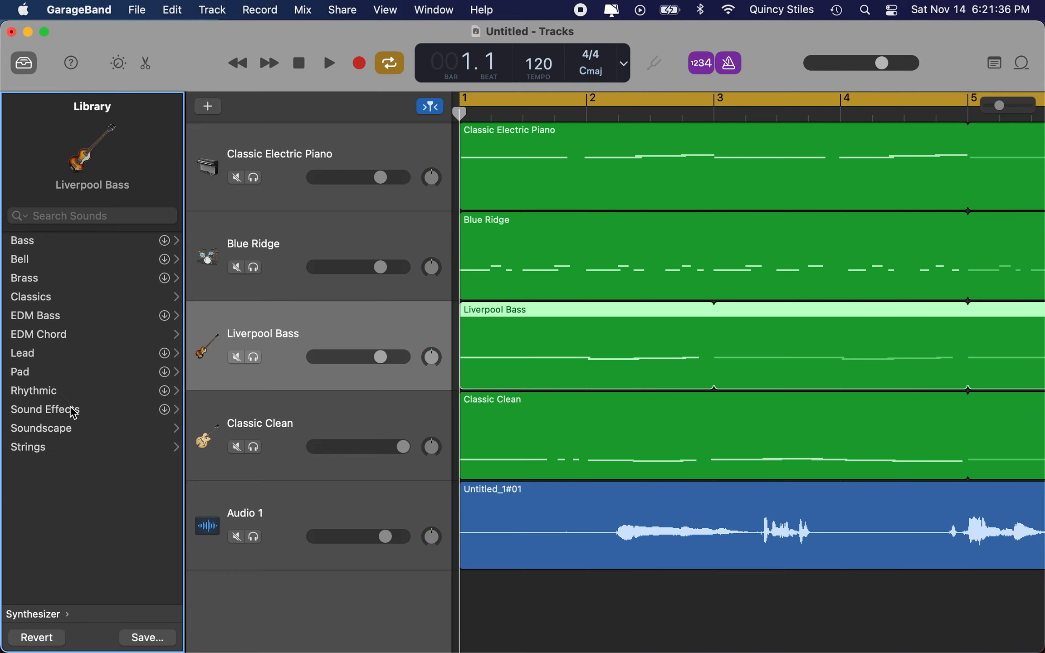
left_click(53, 316)
scroll(102, 476, "down", 10)
scroll(102, 476, "up", 10)
scroll(104, 479, "left", 1)
scroll(104, 479, "left", 5)
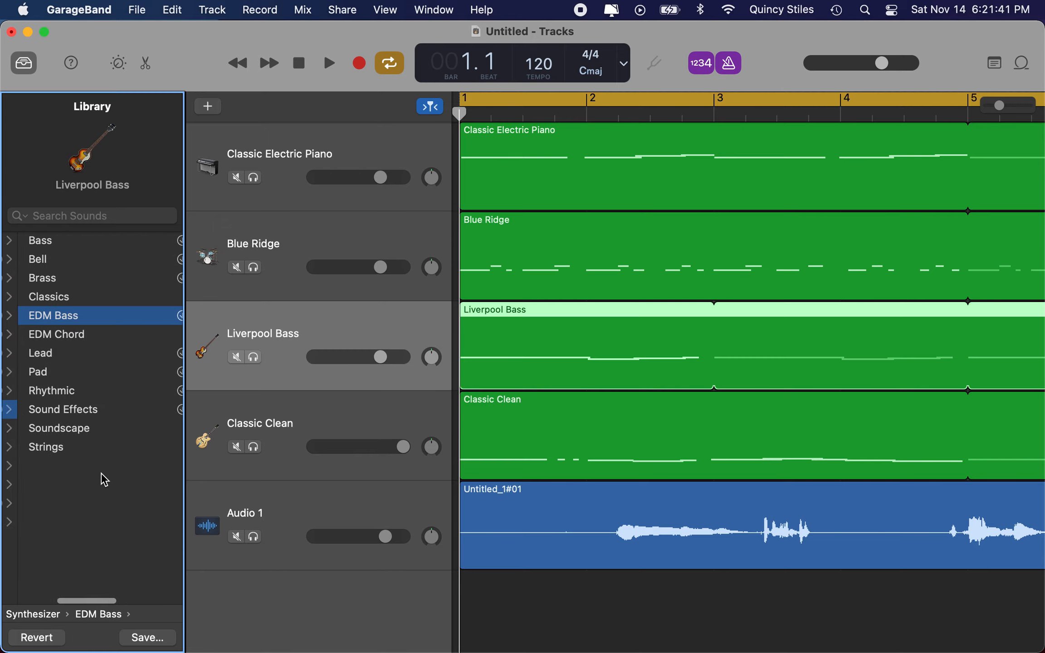
left_click(81, 335)
scroll(81, 340, "left", 8)
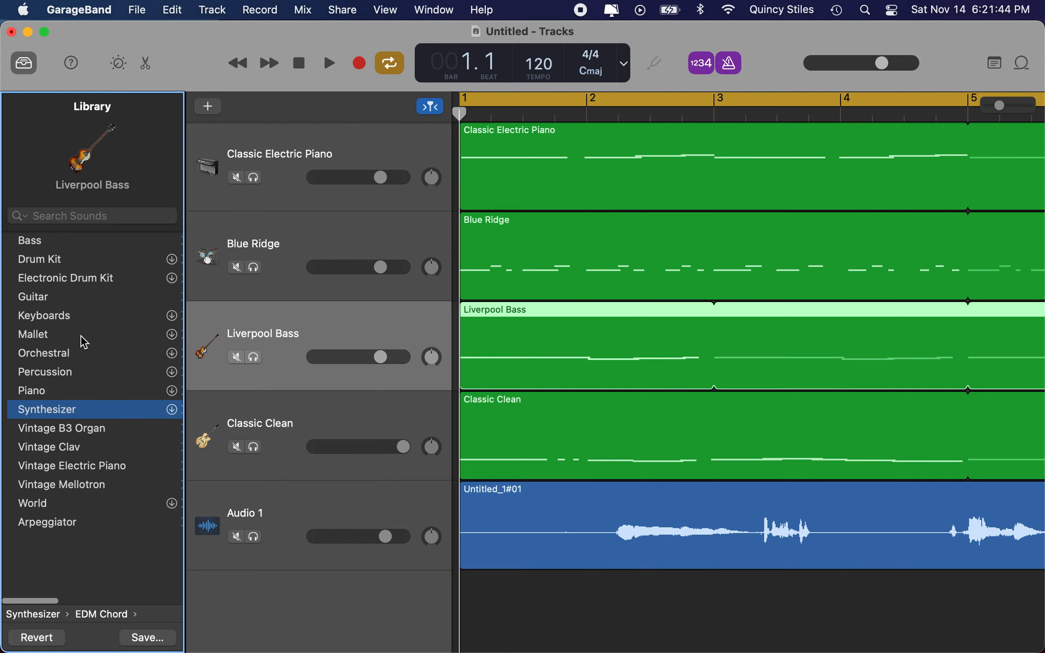
- Change the Liverpool Bass track's instrument to the Vintage Mellotron Flute
left_click(73, 484)
left_click(31, 282)
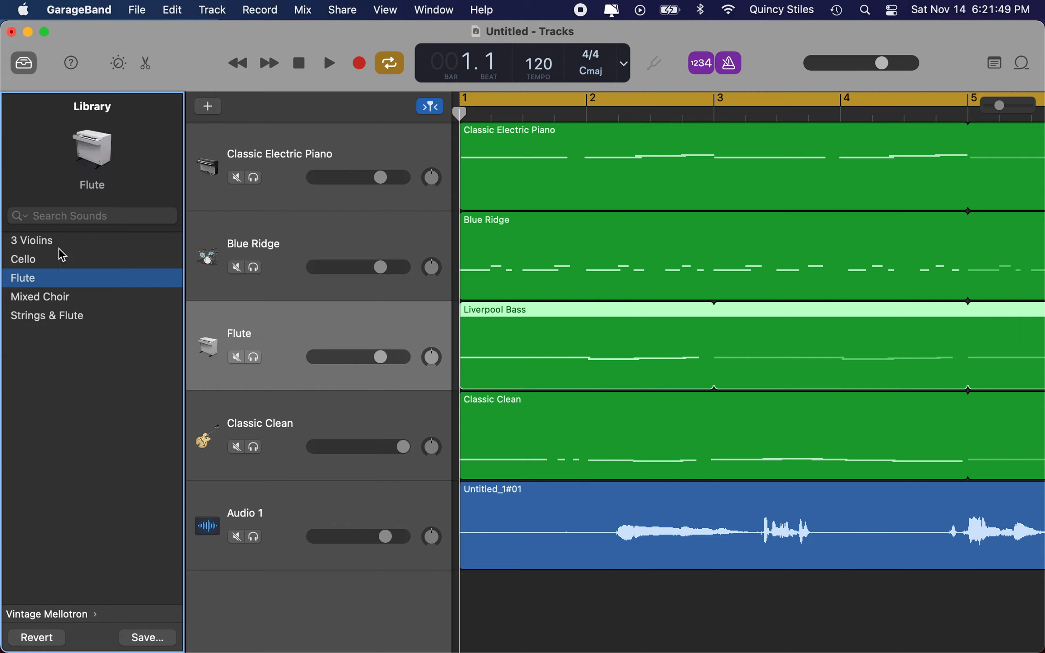
- View the available Electronic Drum Kit sounds and turn off cycle playback
scroll(164, 423, "left", 8)
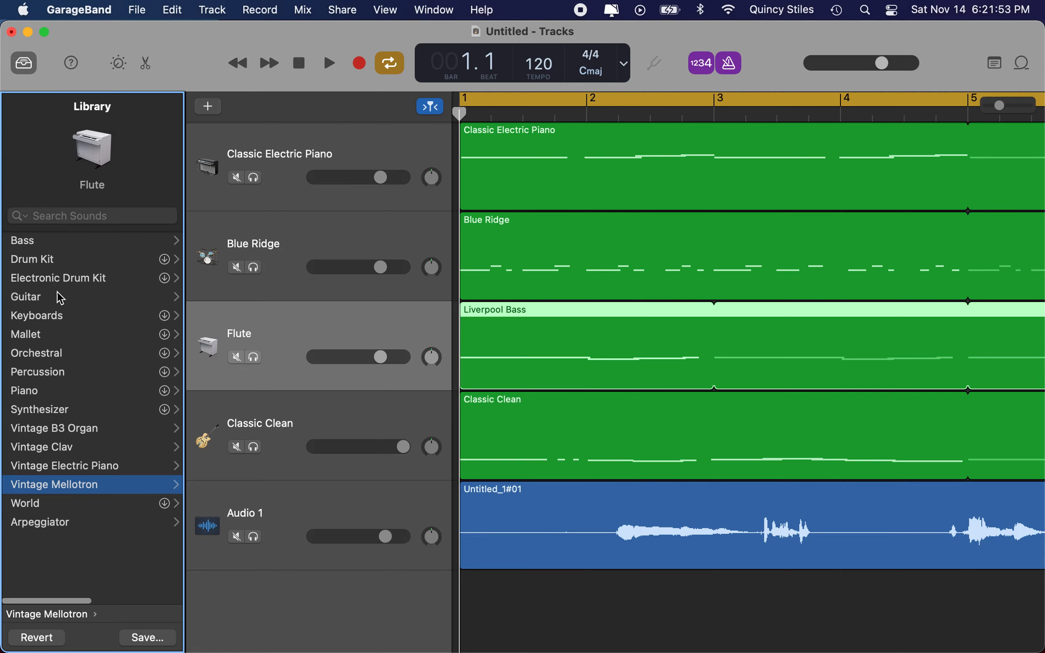
left_click(67, 279)
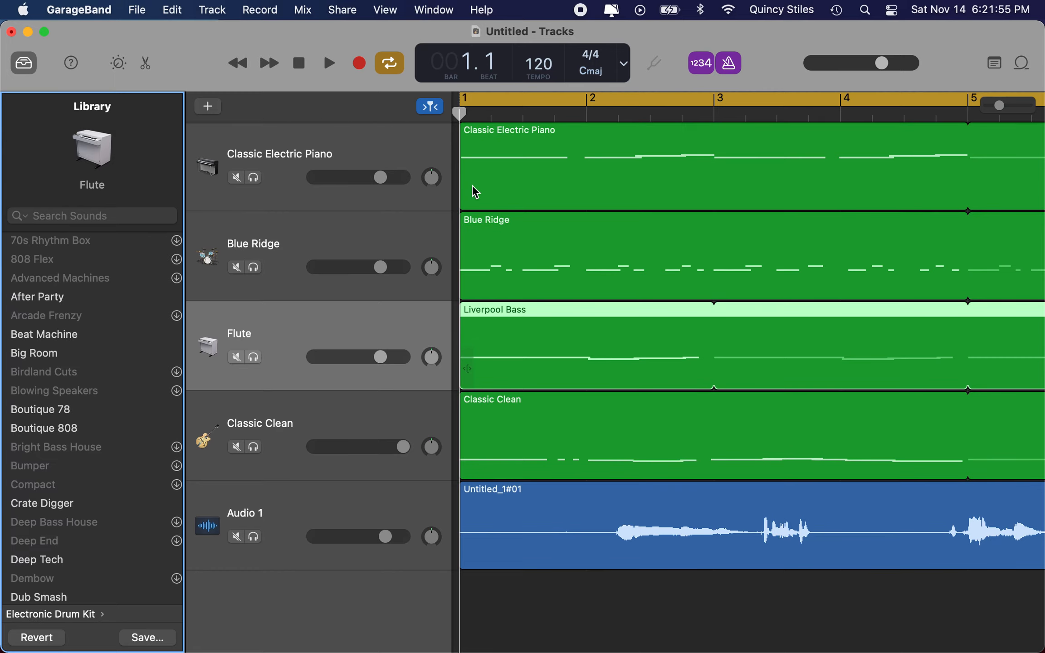
left_click(389, 62)
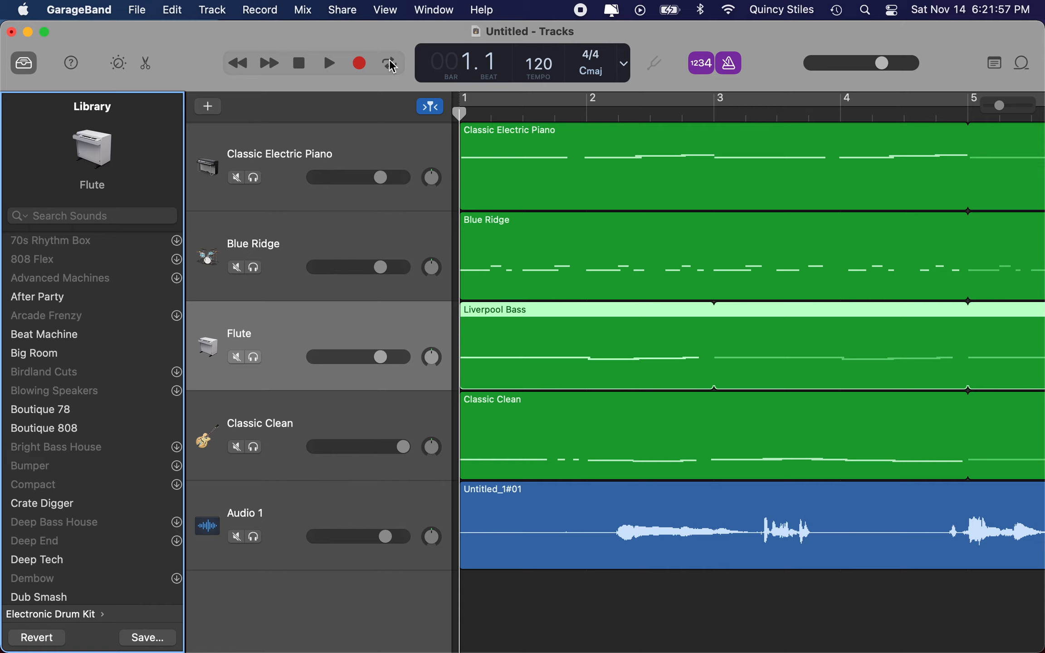
- Apply the Fuzz Vocal voice preset to the Audio 1 track and replace it with the experimental Deeper Vocal
left_click(295, 506)
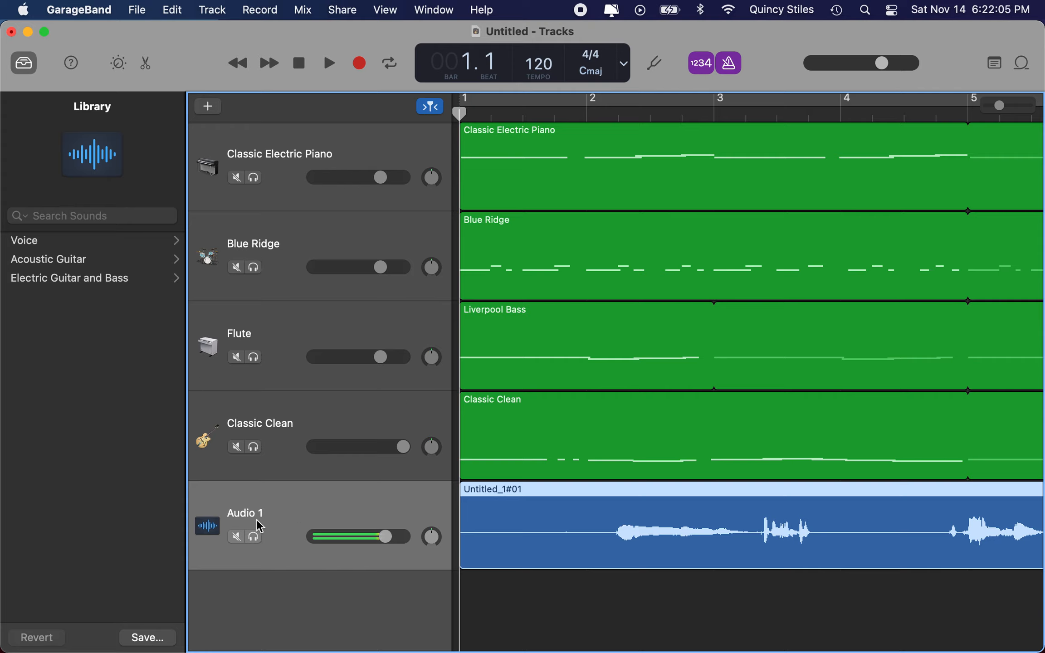
left_click(52, 241)
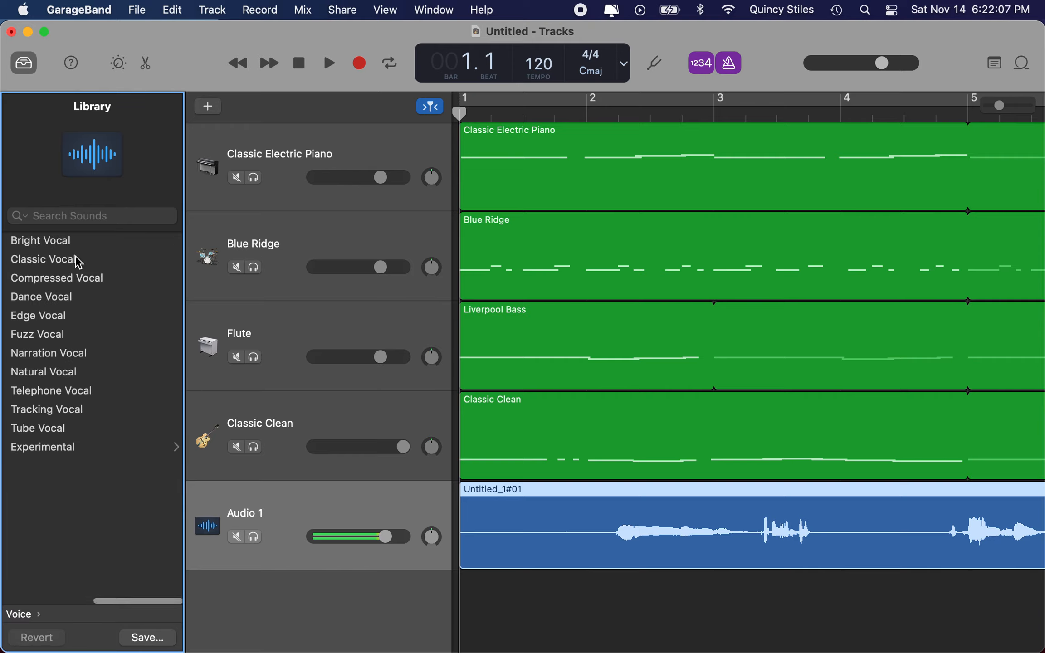
left_click(78, 260)
left_click(78, 332)
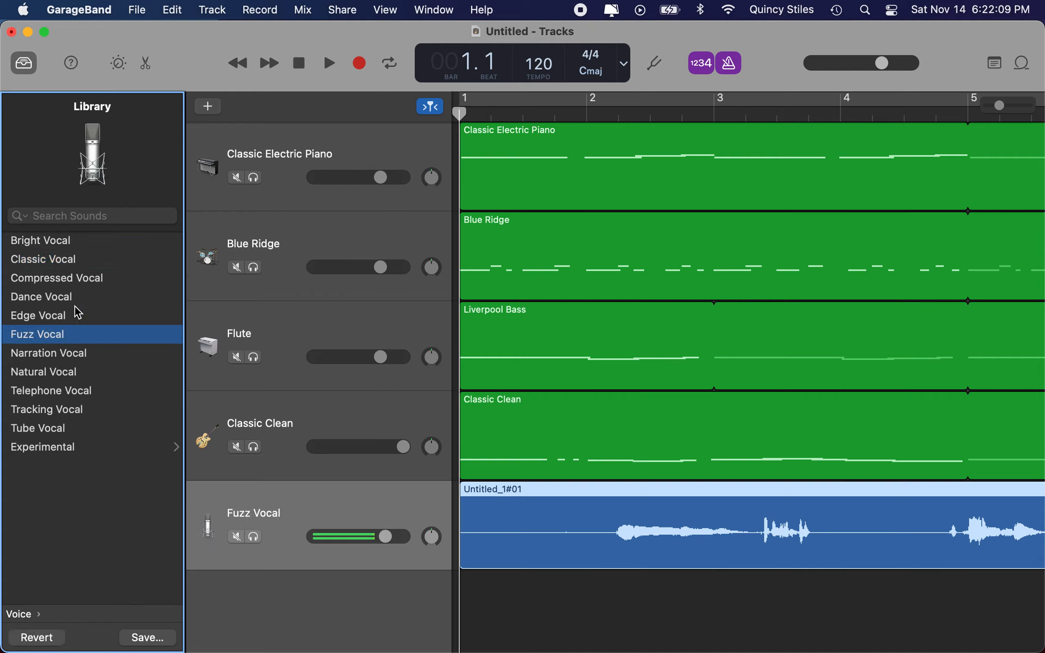
left_click(45, 447)
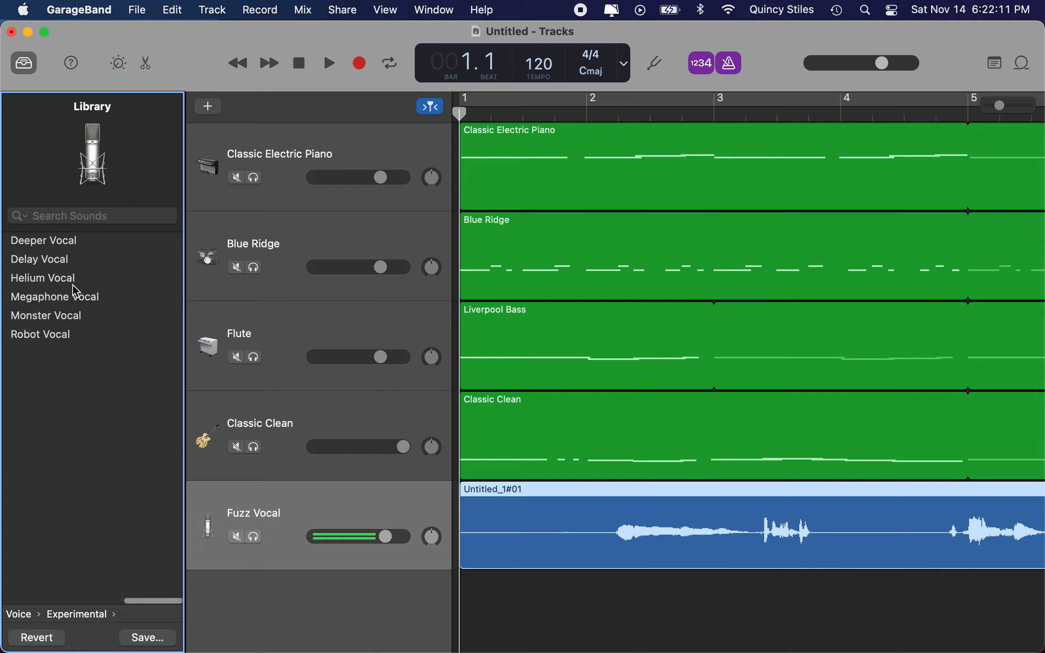
left_click(52, 239)
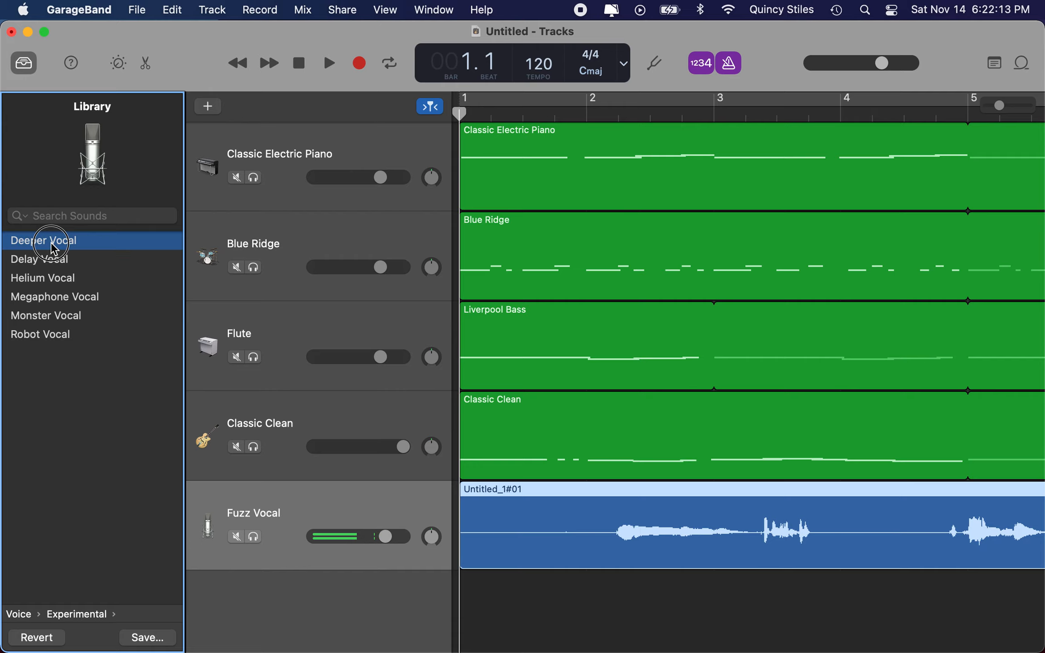
- Play the song from around bar 4 to hear the Deeper Vocal recording with the other tracks, and stop in bar 6
left_click(873, 112)
left_click(918, 112)
left_click(330, 65)
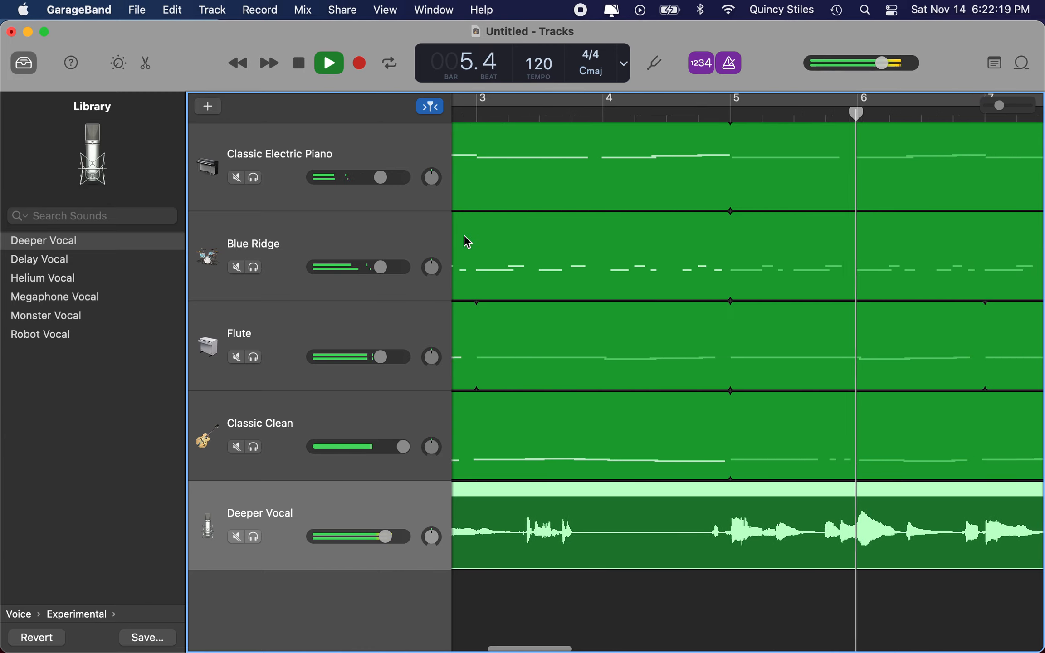
left_click(330, 65)
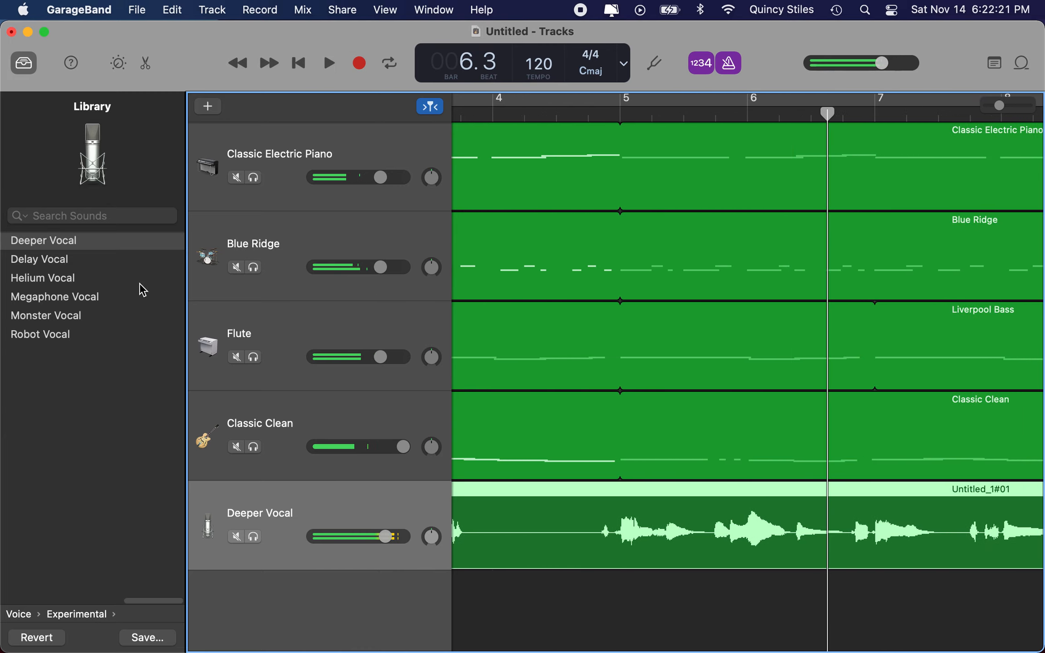
- Try the Acoustic Guitar presets Natural Stereo, Natural Strum and Natural Flat Pick on the vocal recording's track
scroll(93, 318, "left", 5)
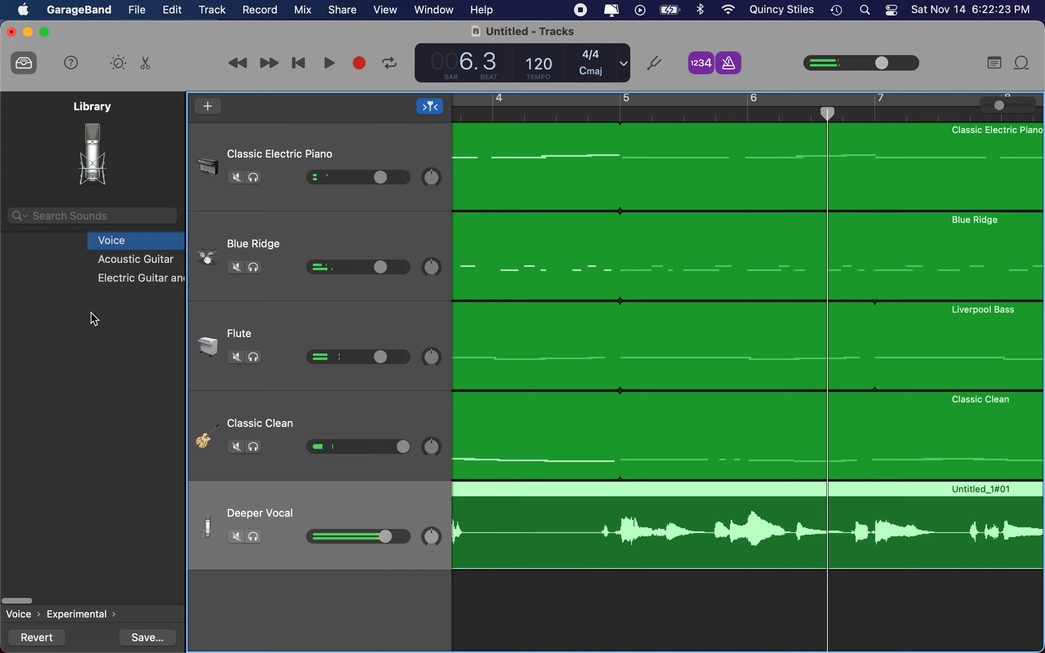
left_click(49, 266)
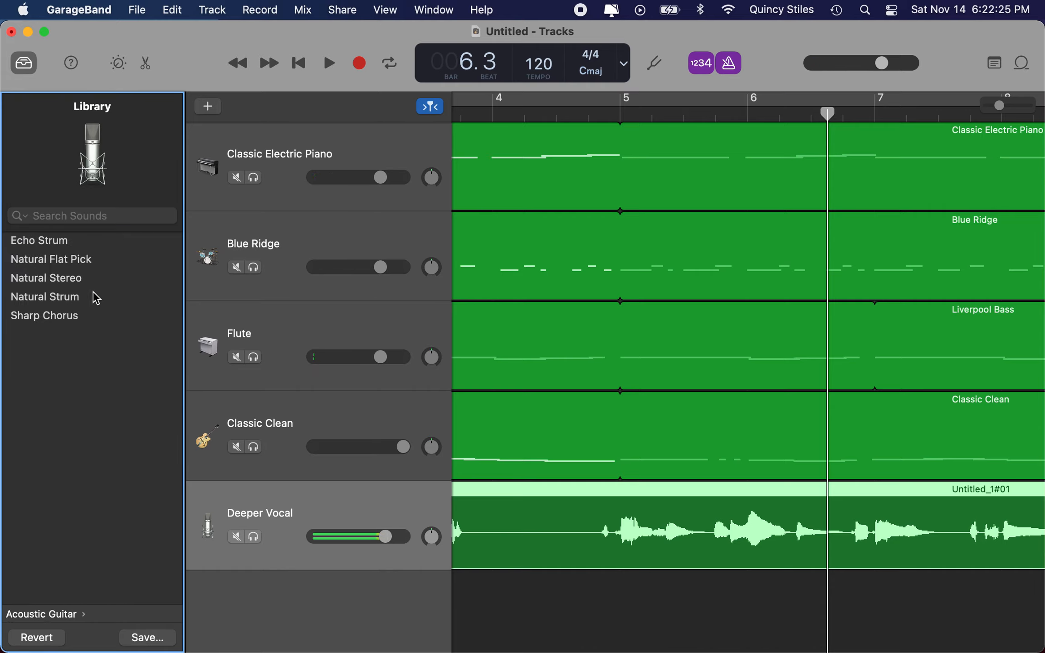
left_click(67, 279)
left_click(71, 261)
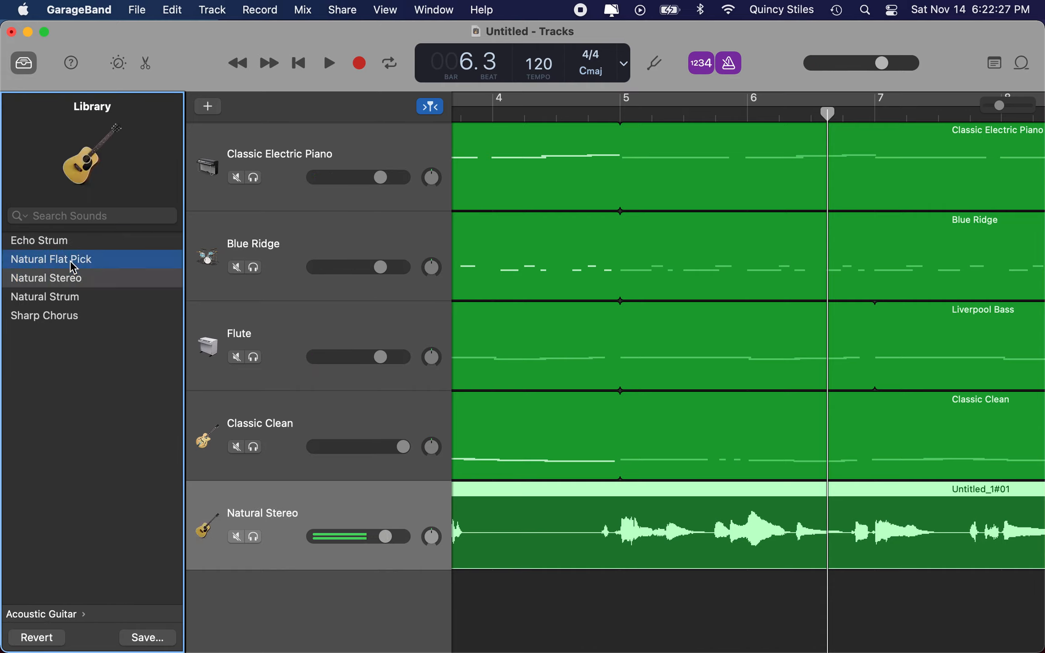
left_click(59, 281)
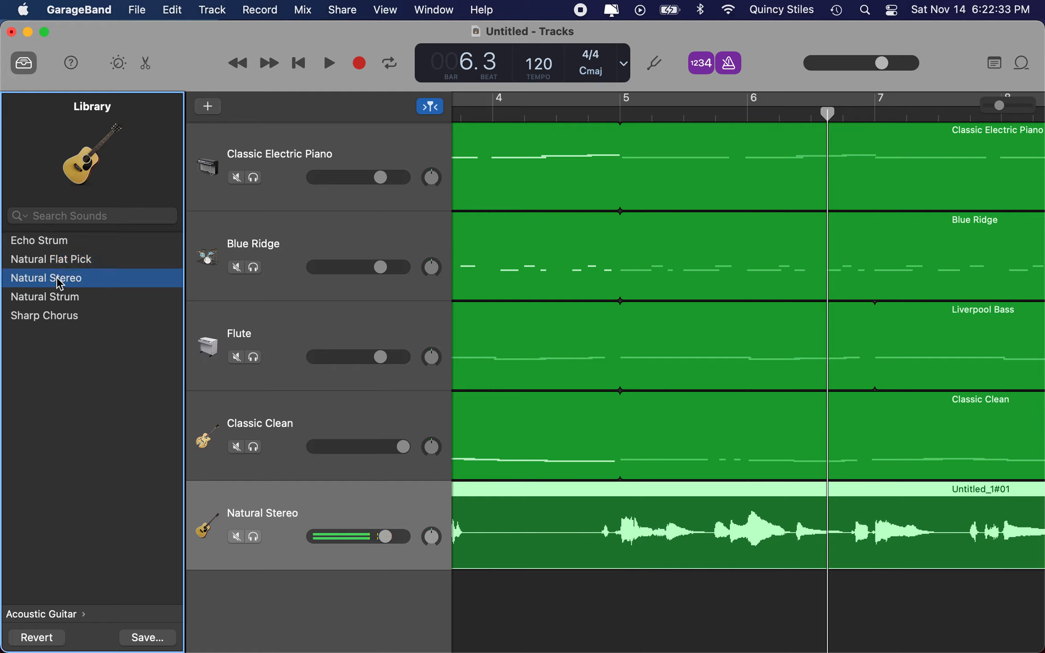
scroll(576, 373, "left", 10)
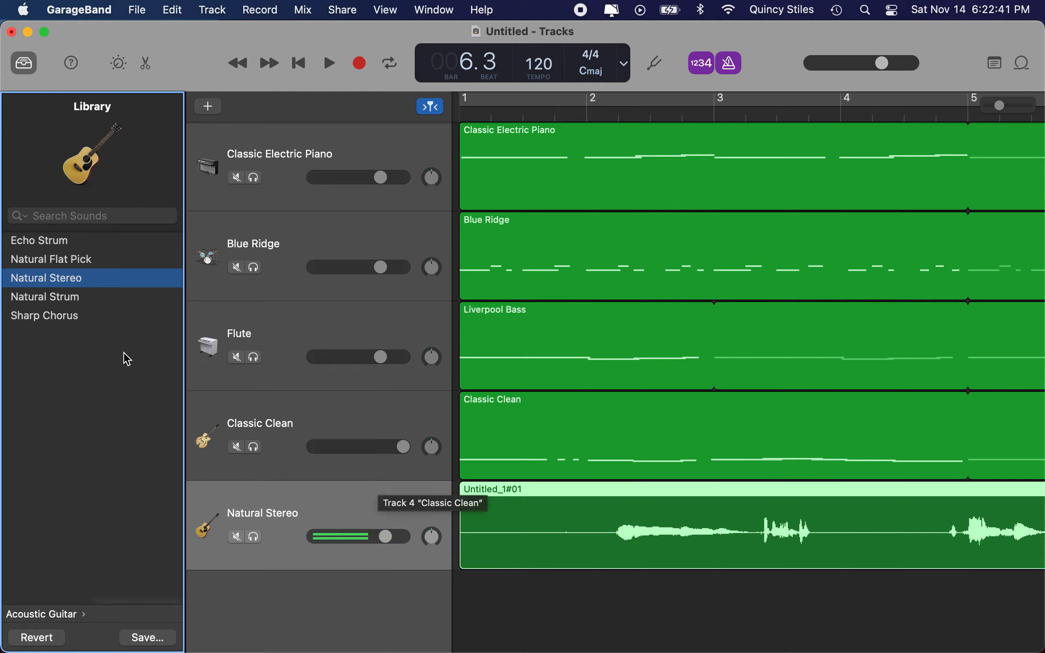
left_click(68, 296)
left_click(70, 263)
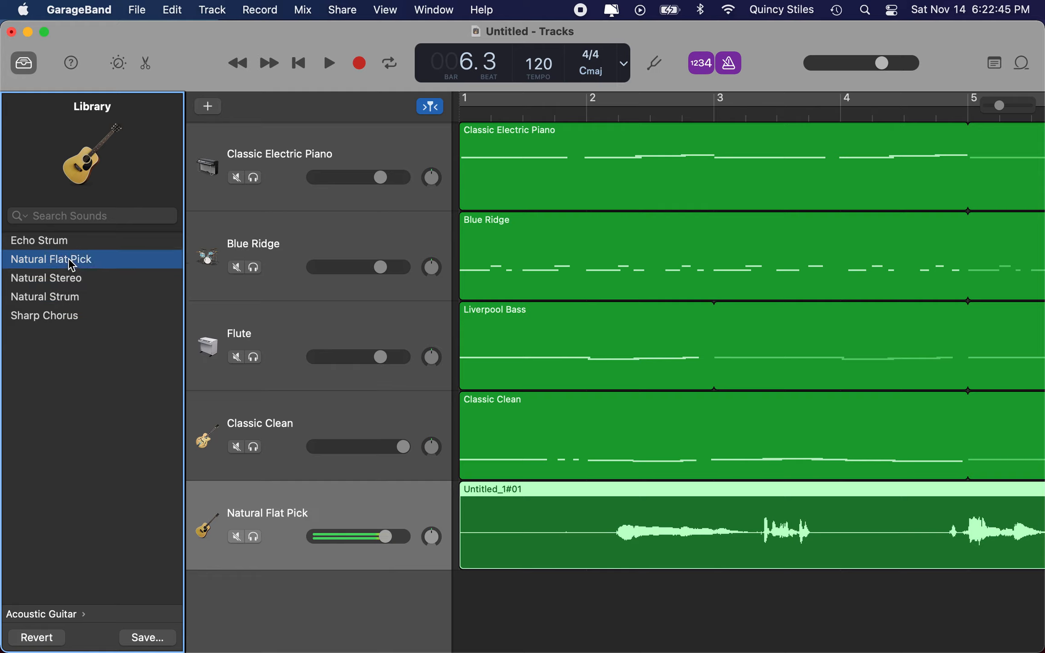
- Change the microphone recording's track sound to the Bright Vocal preset from the Voice category
scroll(70, 263, "left", 3)
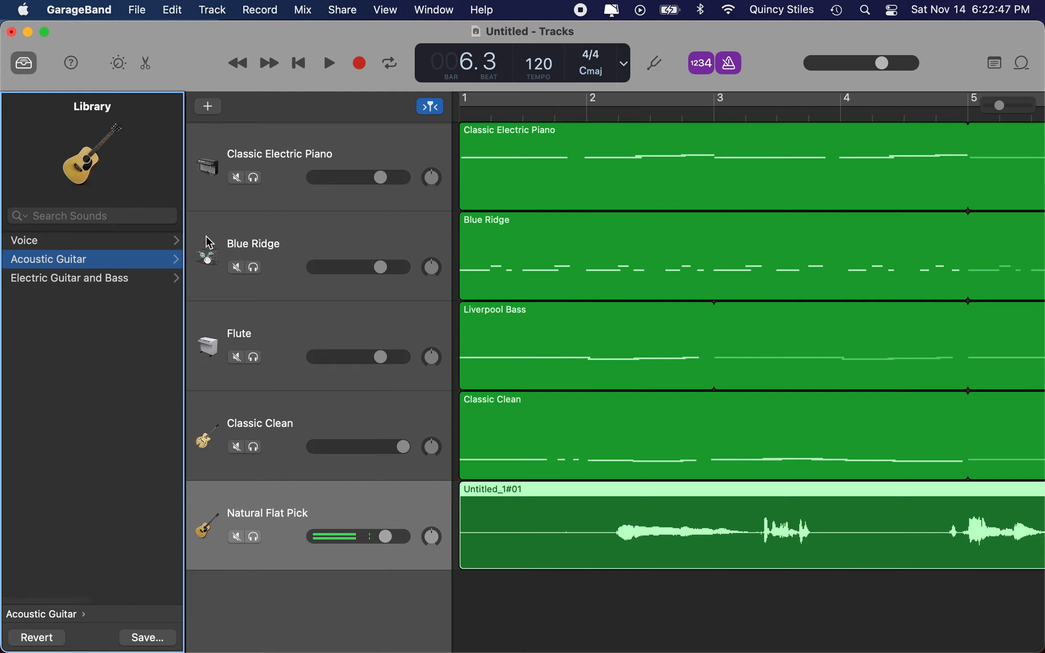
left_click(58, 246)
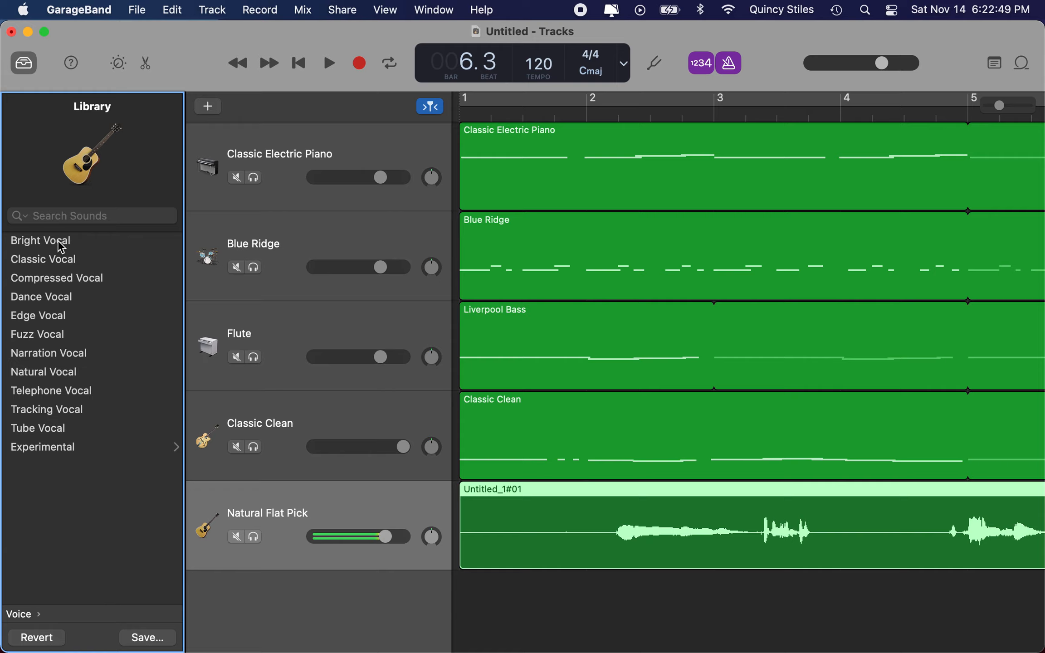
left_click(61, 247)
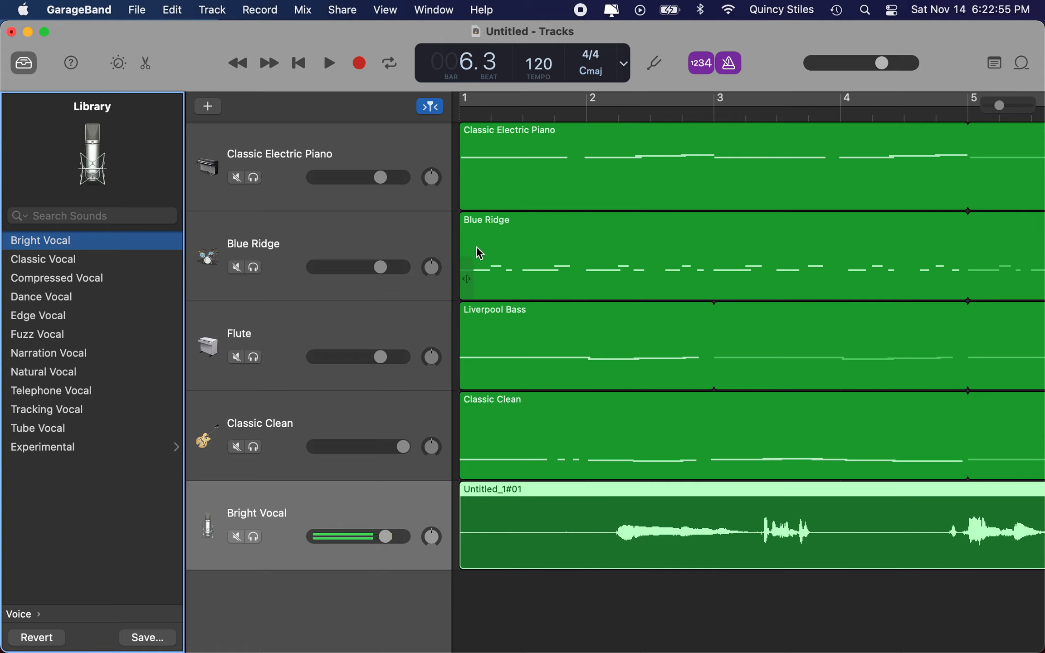
- Open the project's Save dialog and cancel it without saving
left_click(146, 12)
left_click(158, 134)
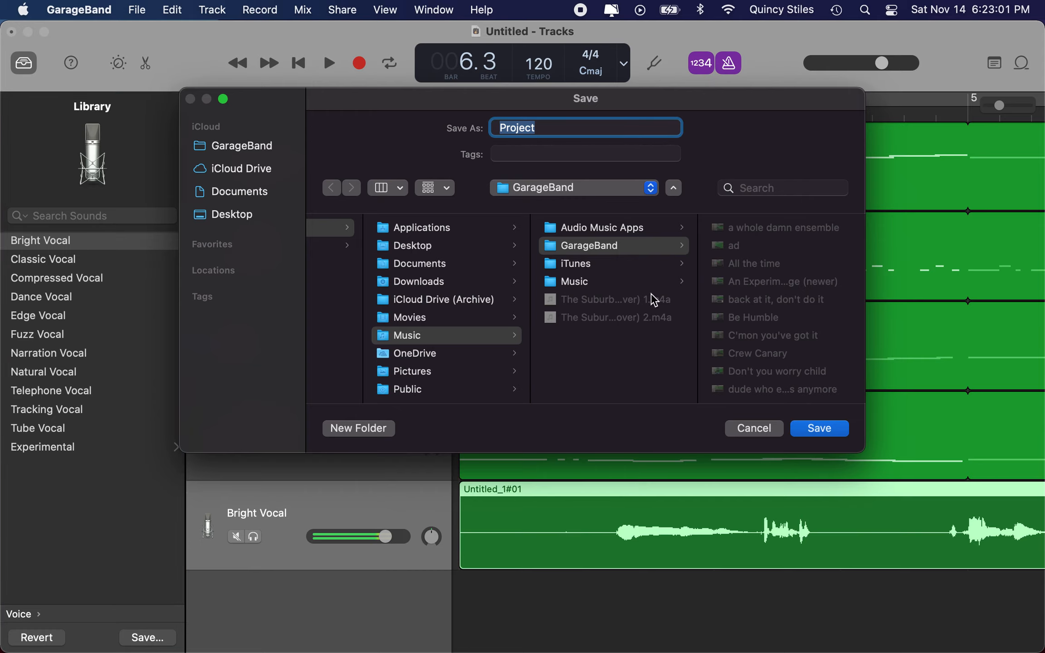
left_click(754, 428)
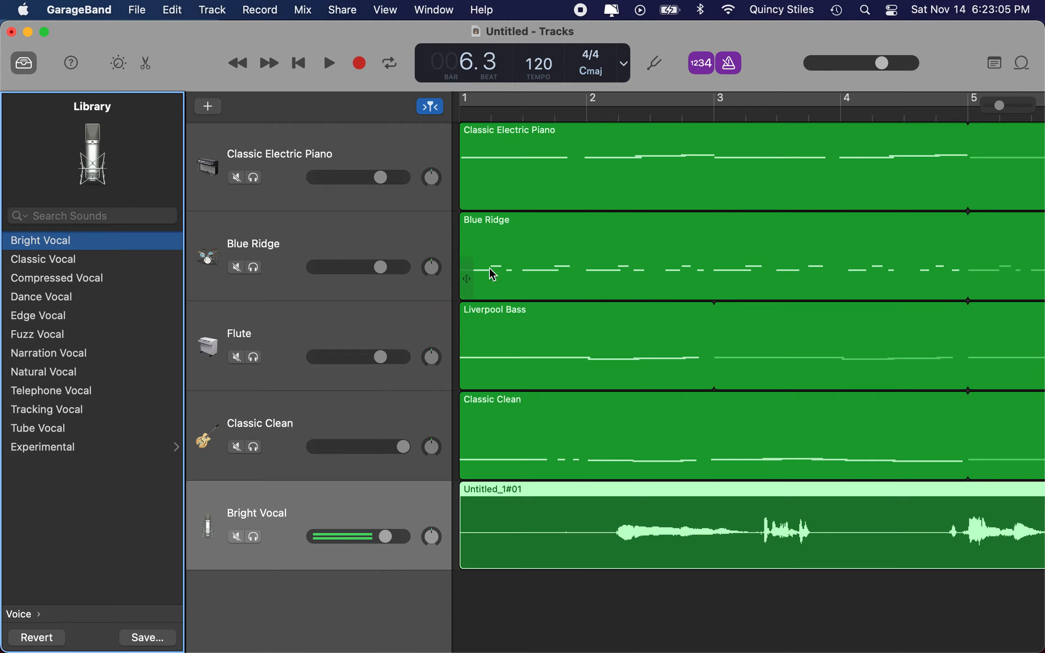